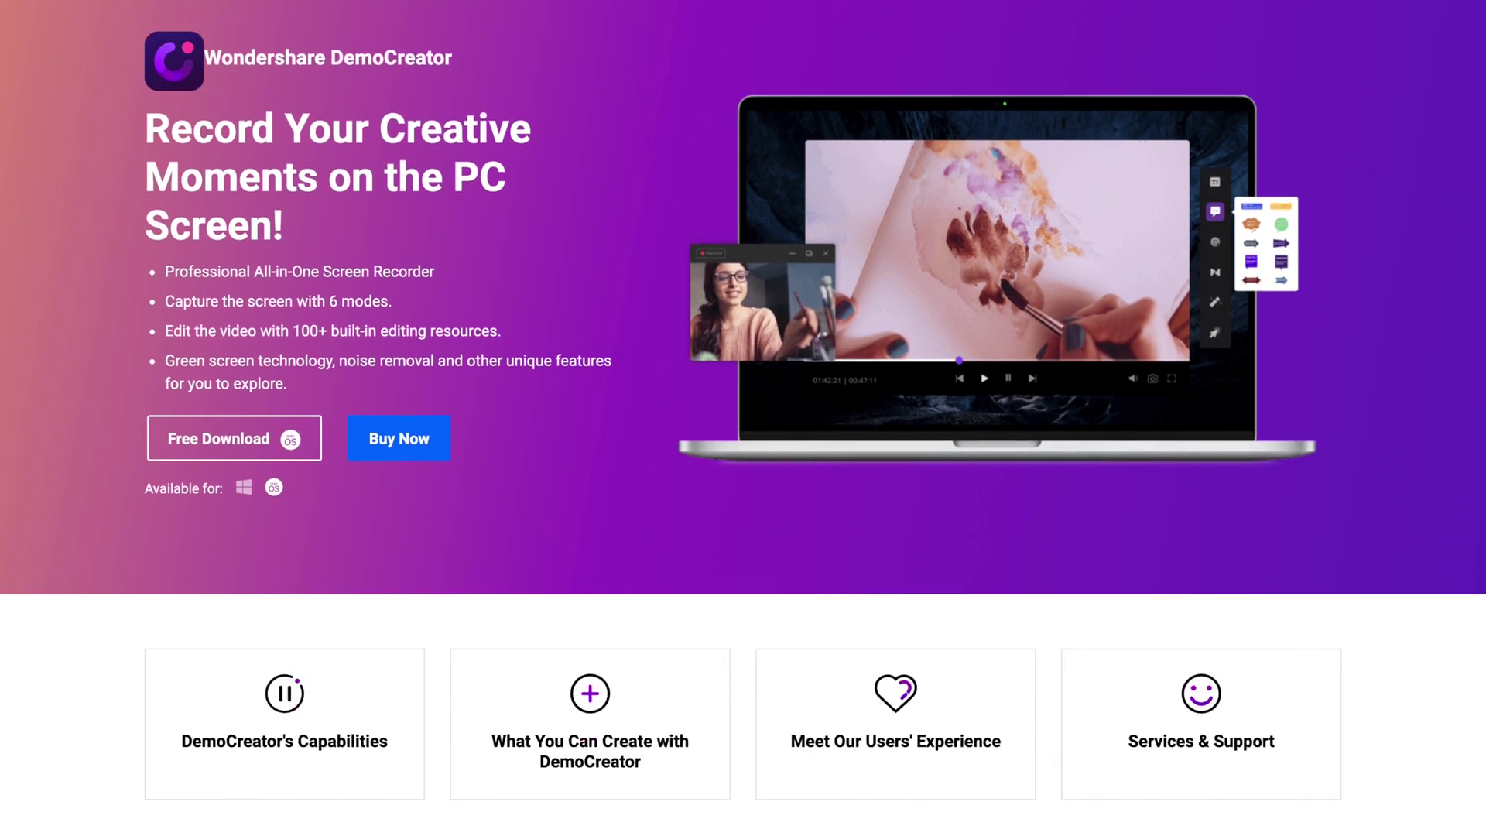
- Keep Full screen as the DemoCreator recording area
scroll(743, 447, down, 8)
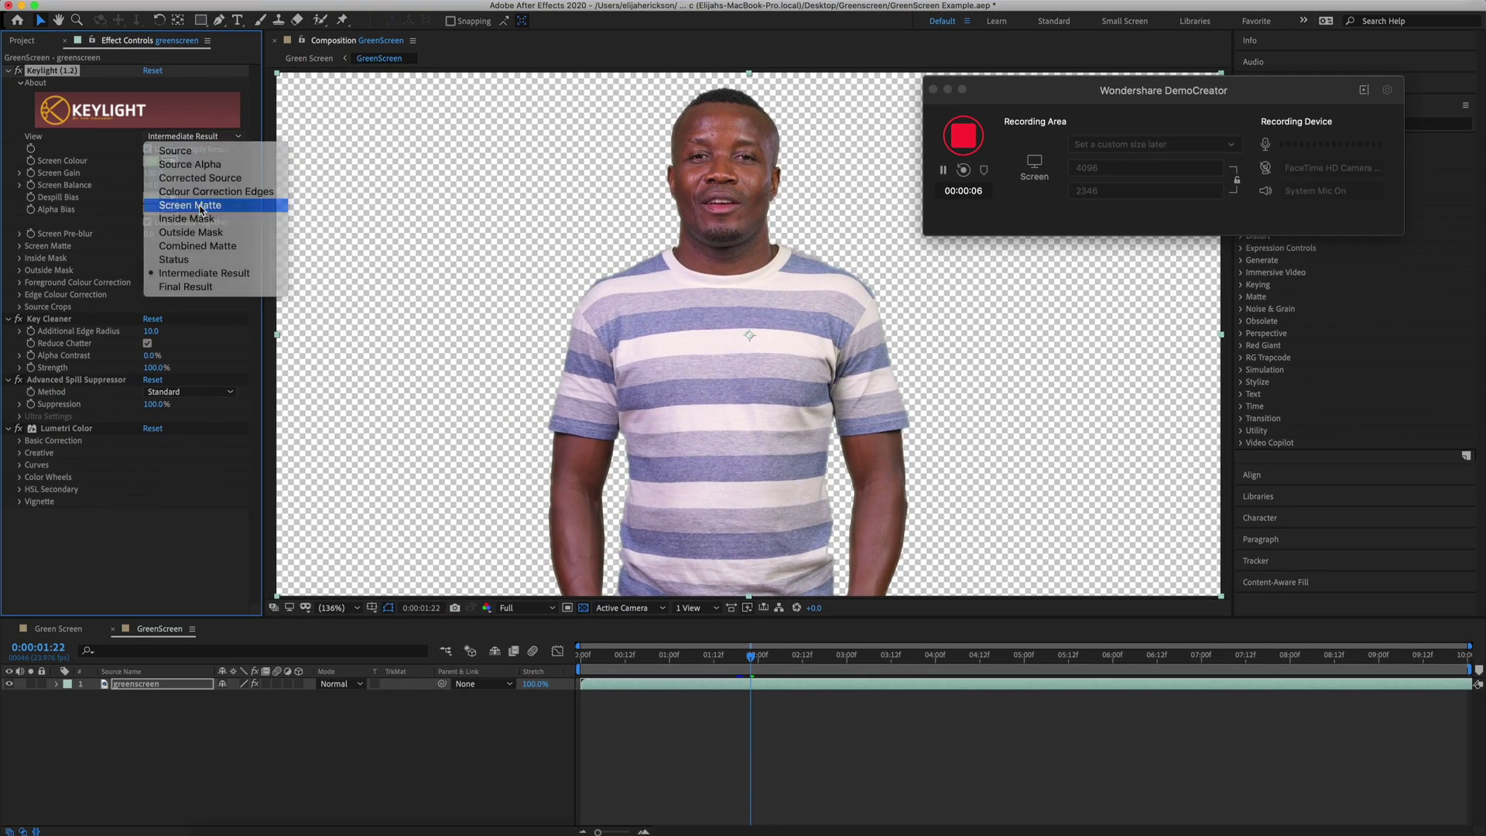
click(23, 234)
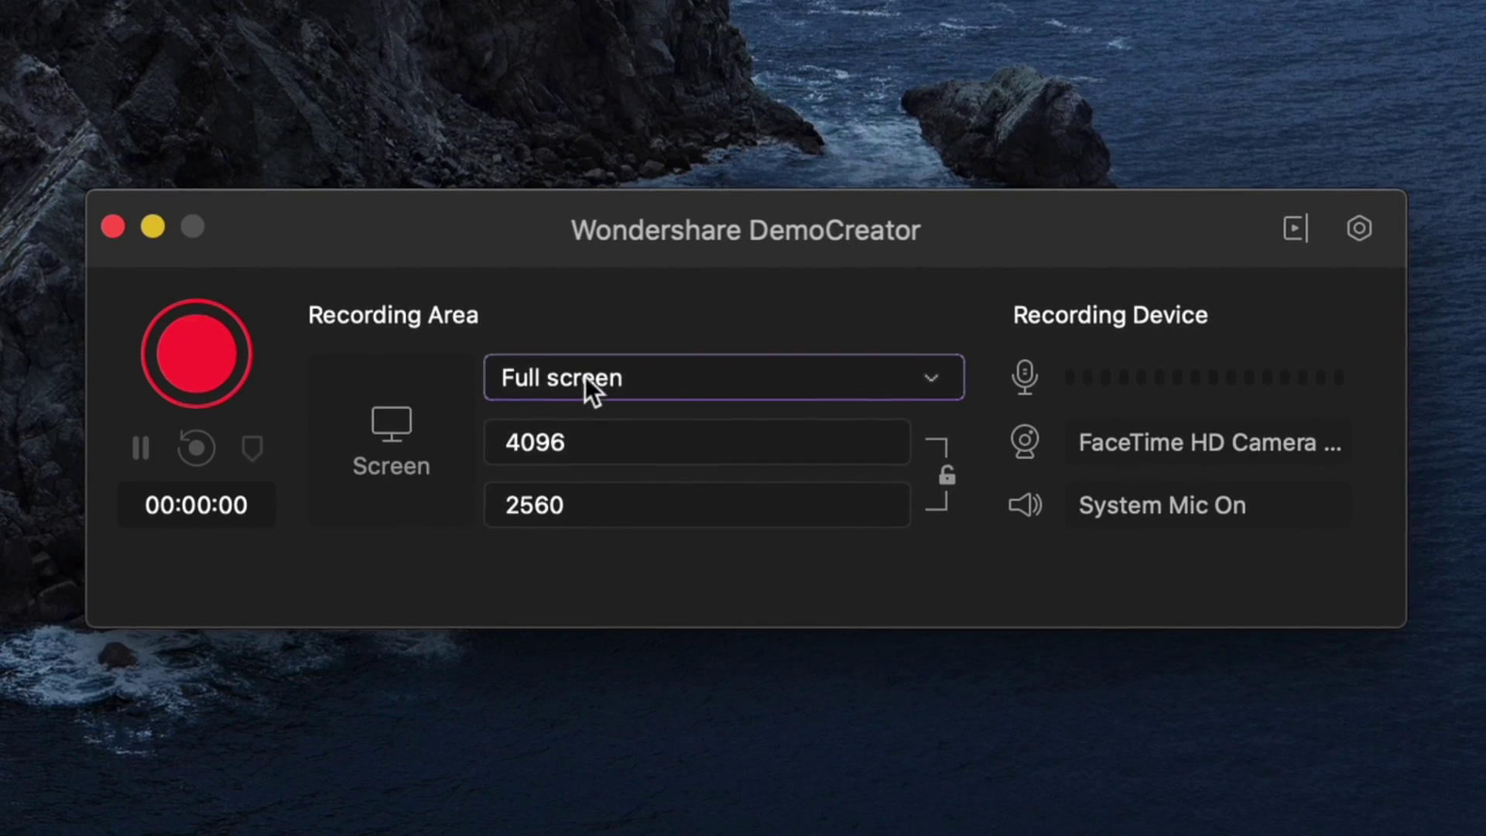
click(585, 376)
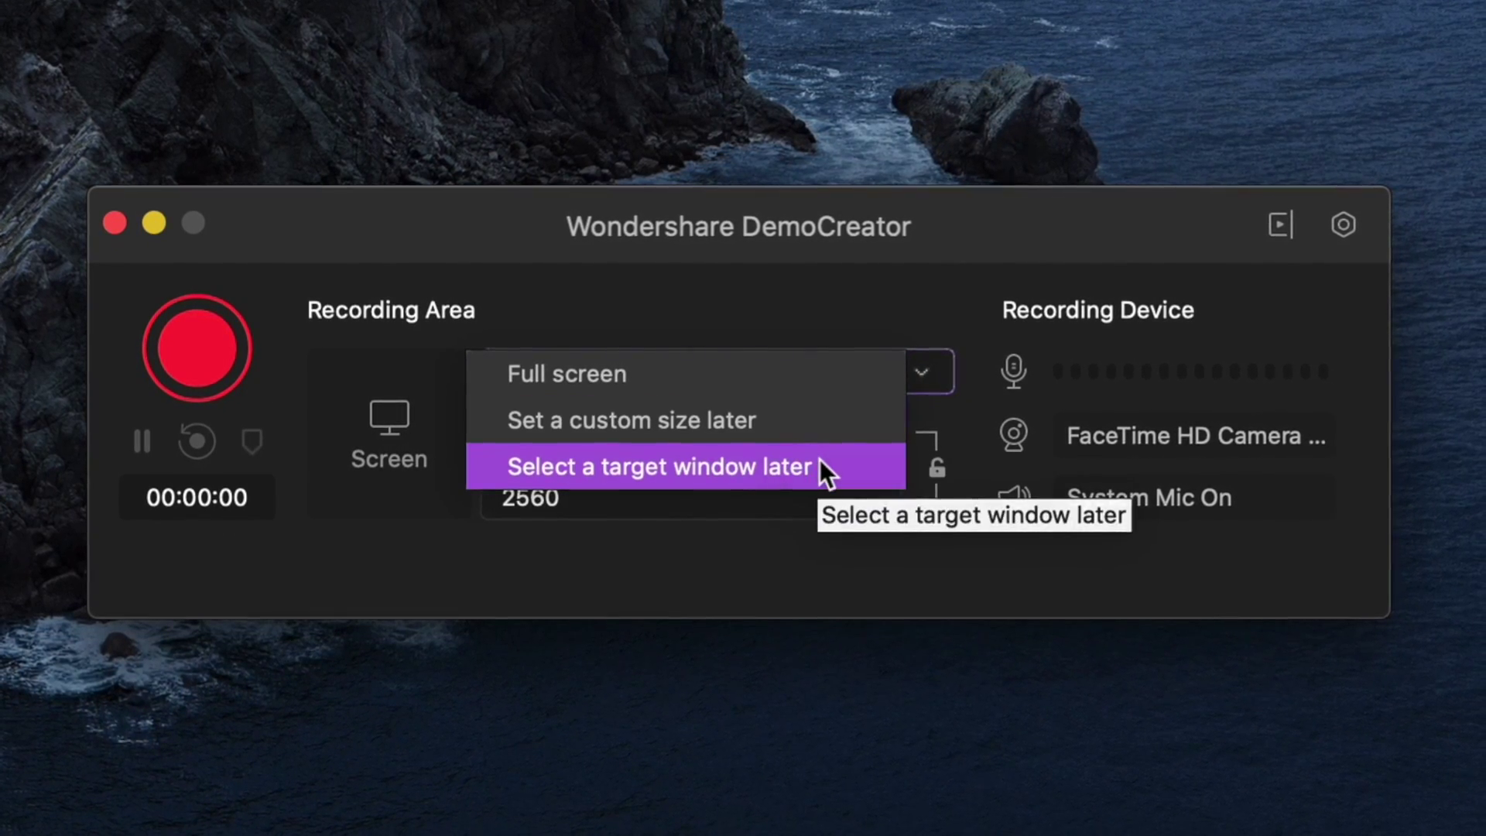
click(890, 565)
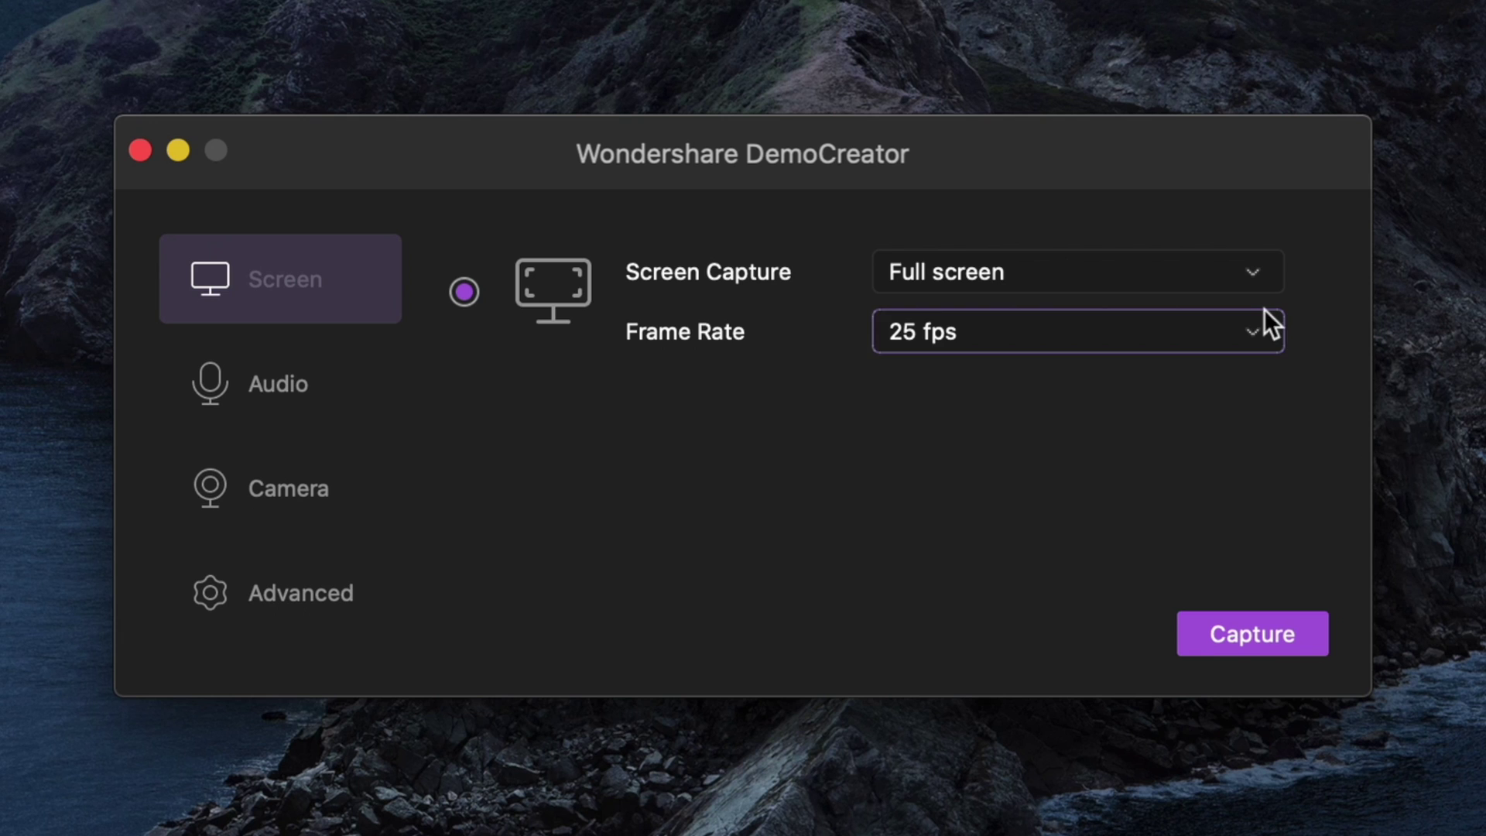
- Show the Audio capture settings and list the available microphone inputs
click(1260, 290)
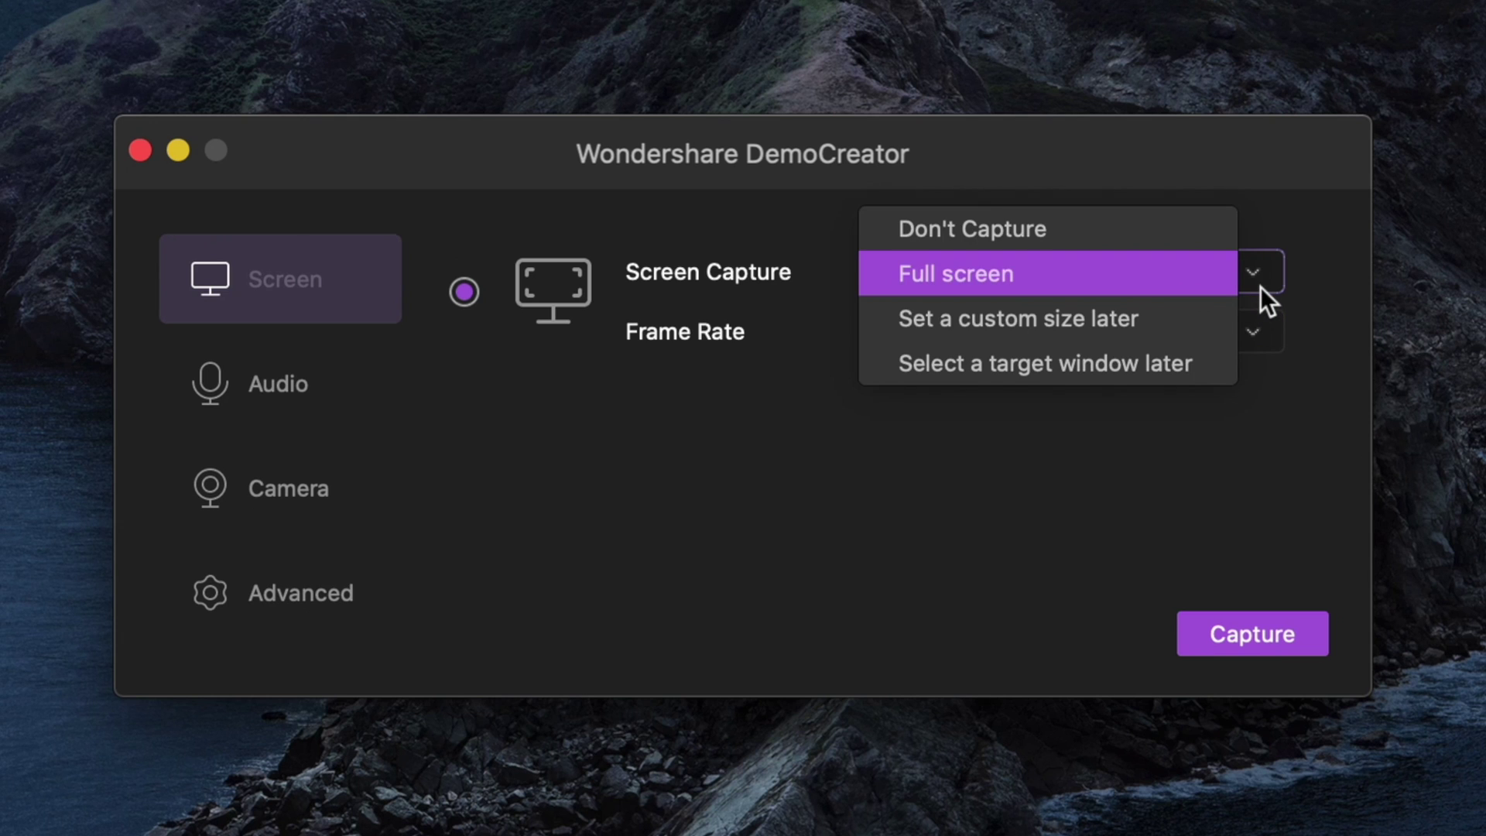
click(279, 382)
click(1124, 325)
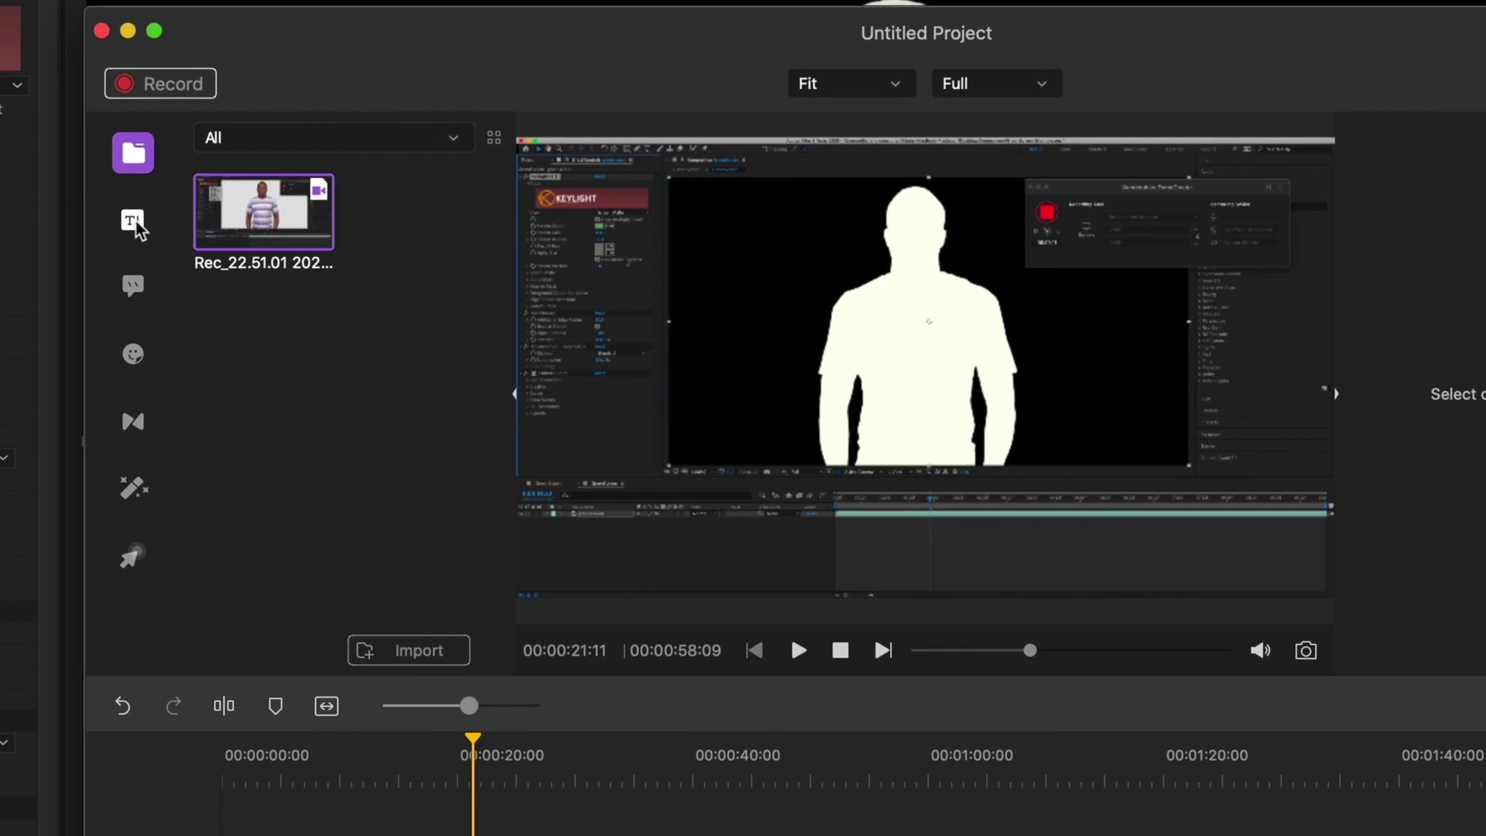
- Browse the Titles, Annotations, Stickers, Transitions and Cursor libraries, then move the second clip pair along the timeline
click(207, 162)
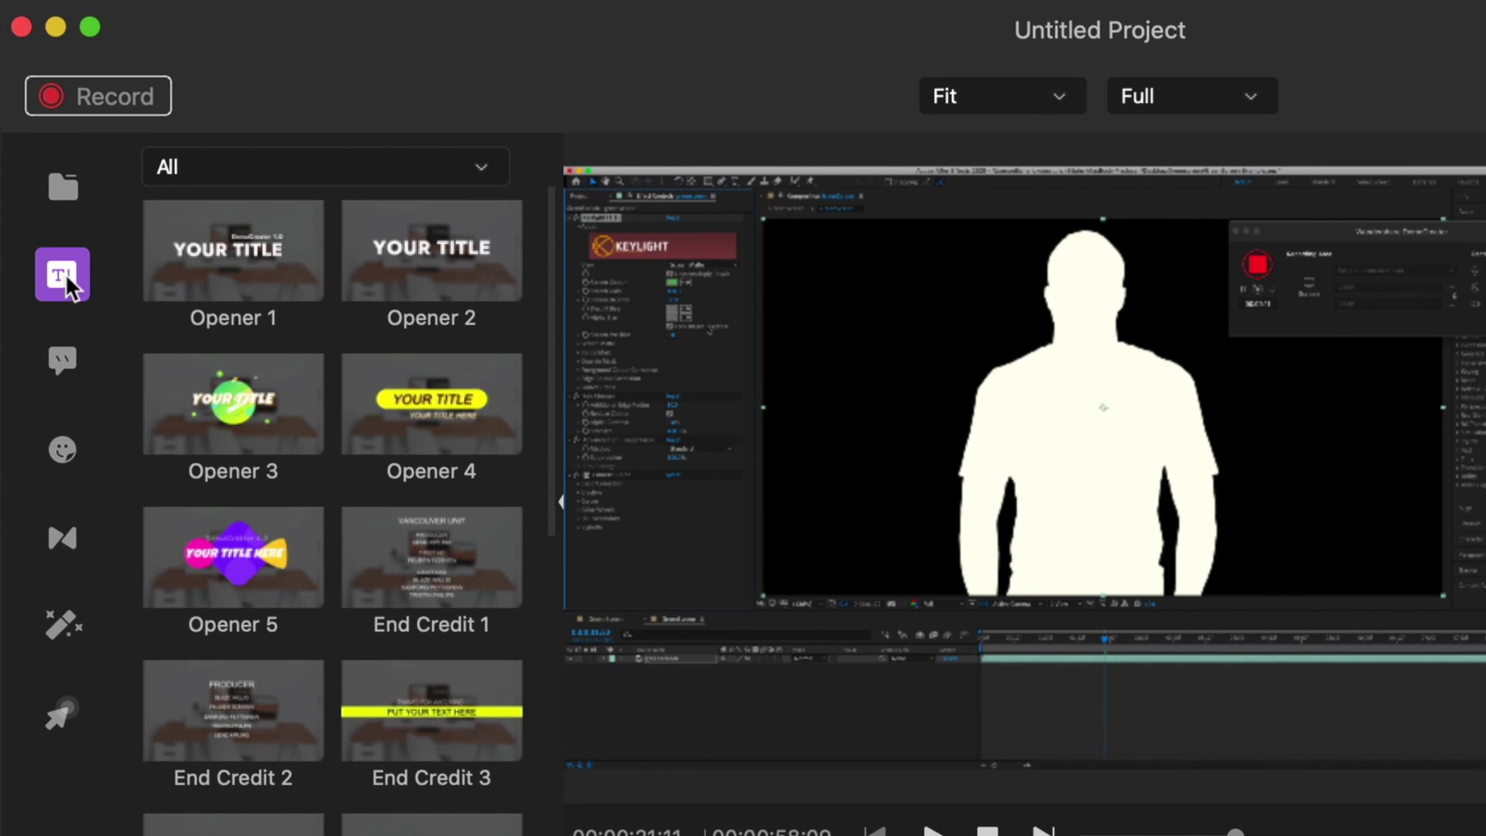
click(62, 360)
click(62, 449)
click(62, 536)
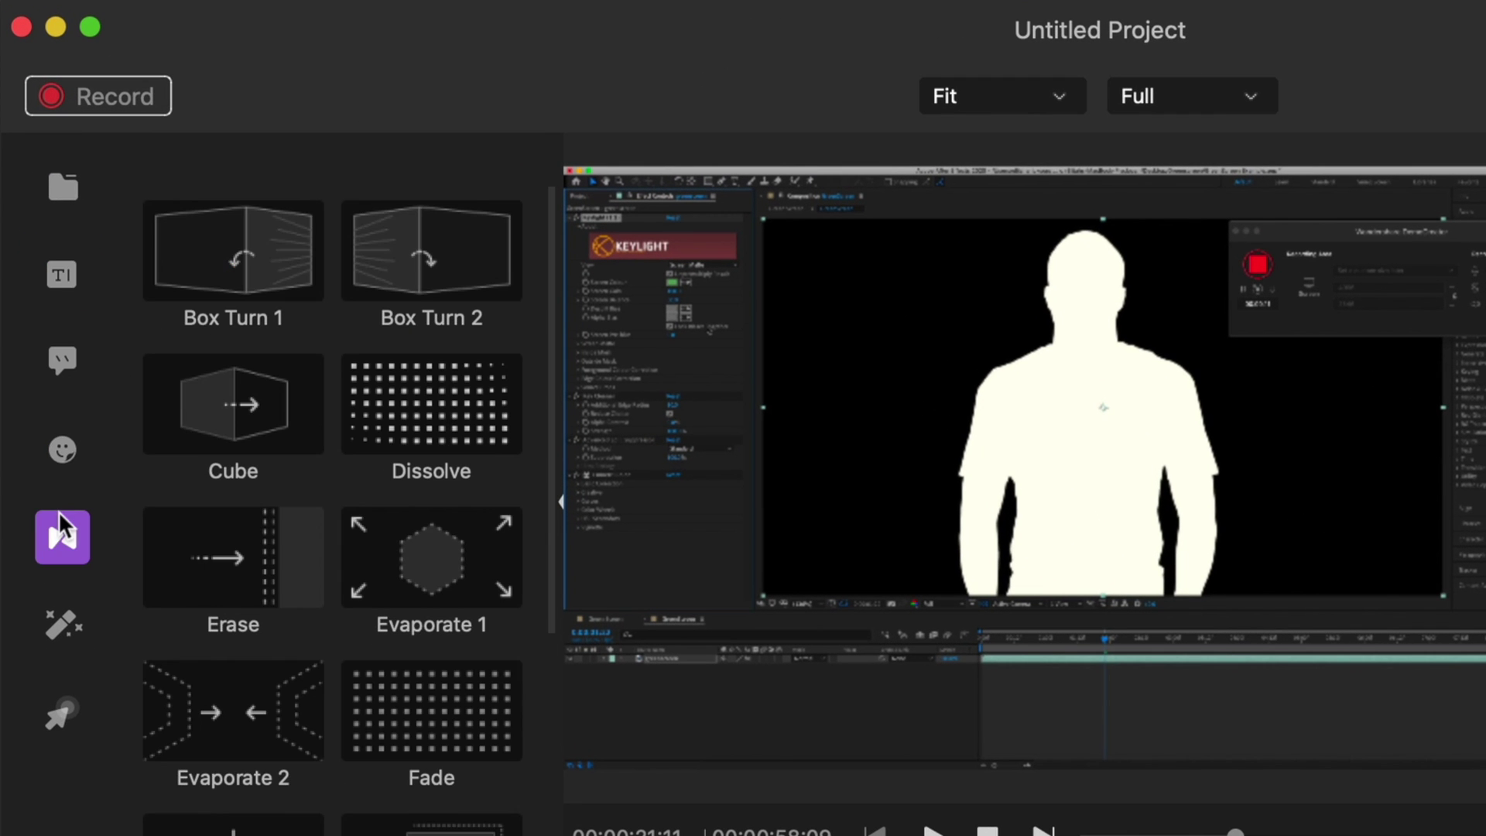
click(61, 712)
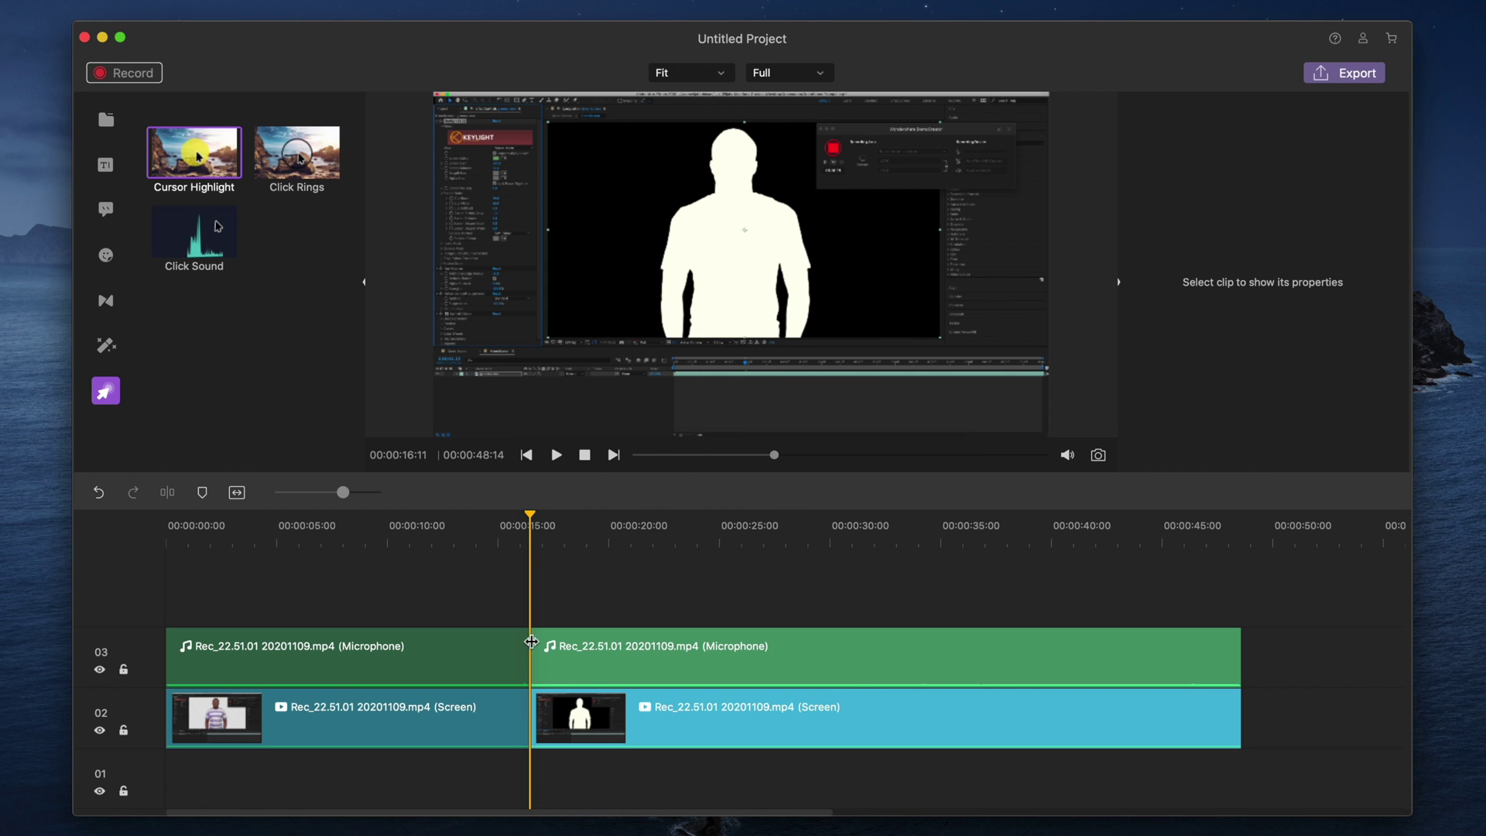
drag(530, 641, 576, 659)
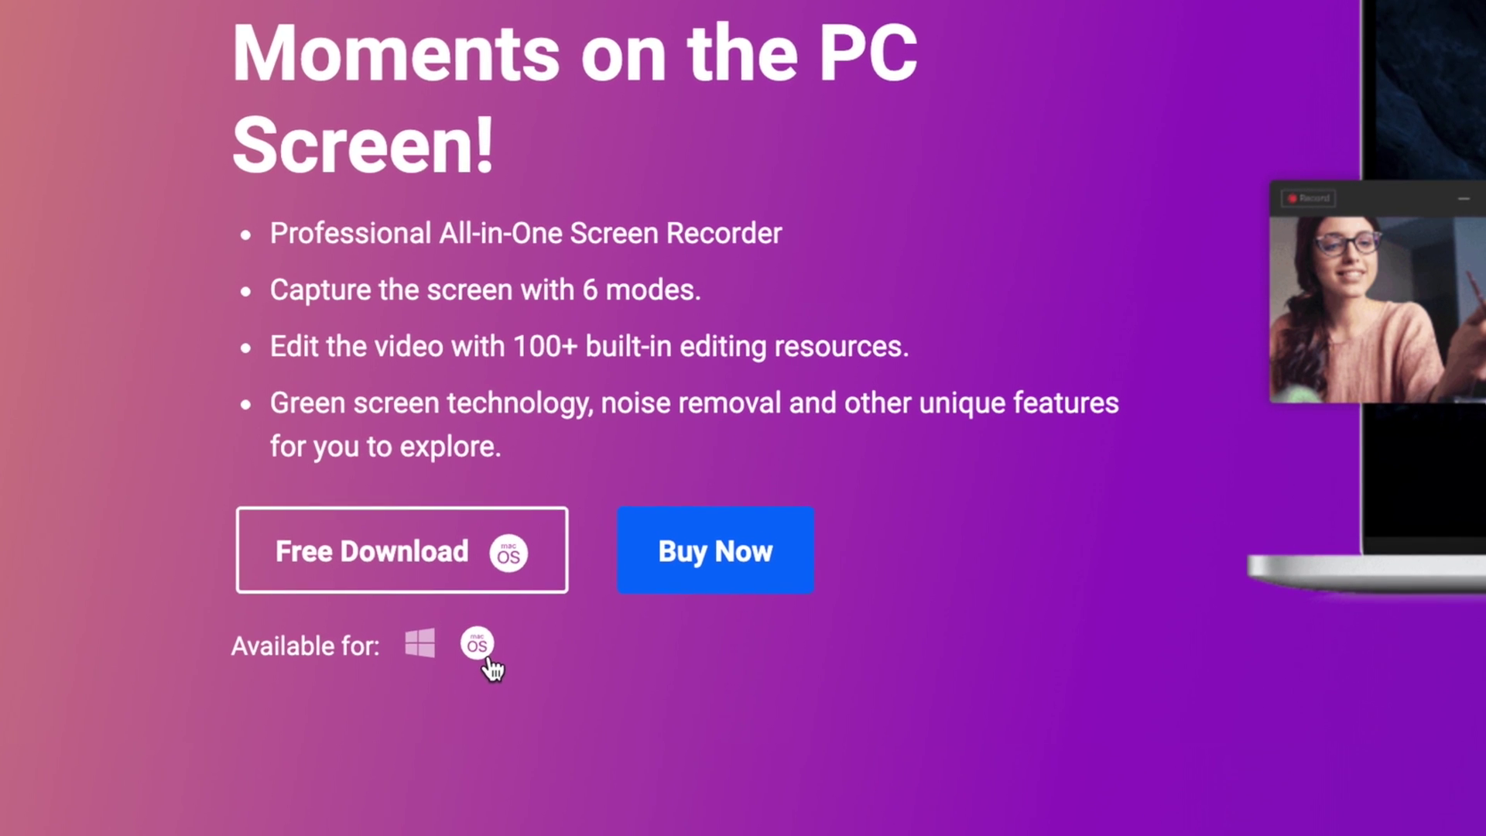
- Choose the Windows download version and start the DemoCreator screen recording
click(418, 654)
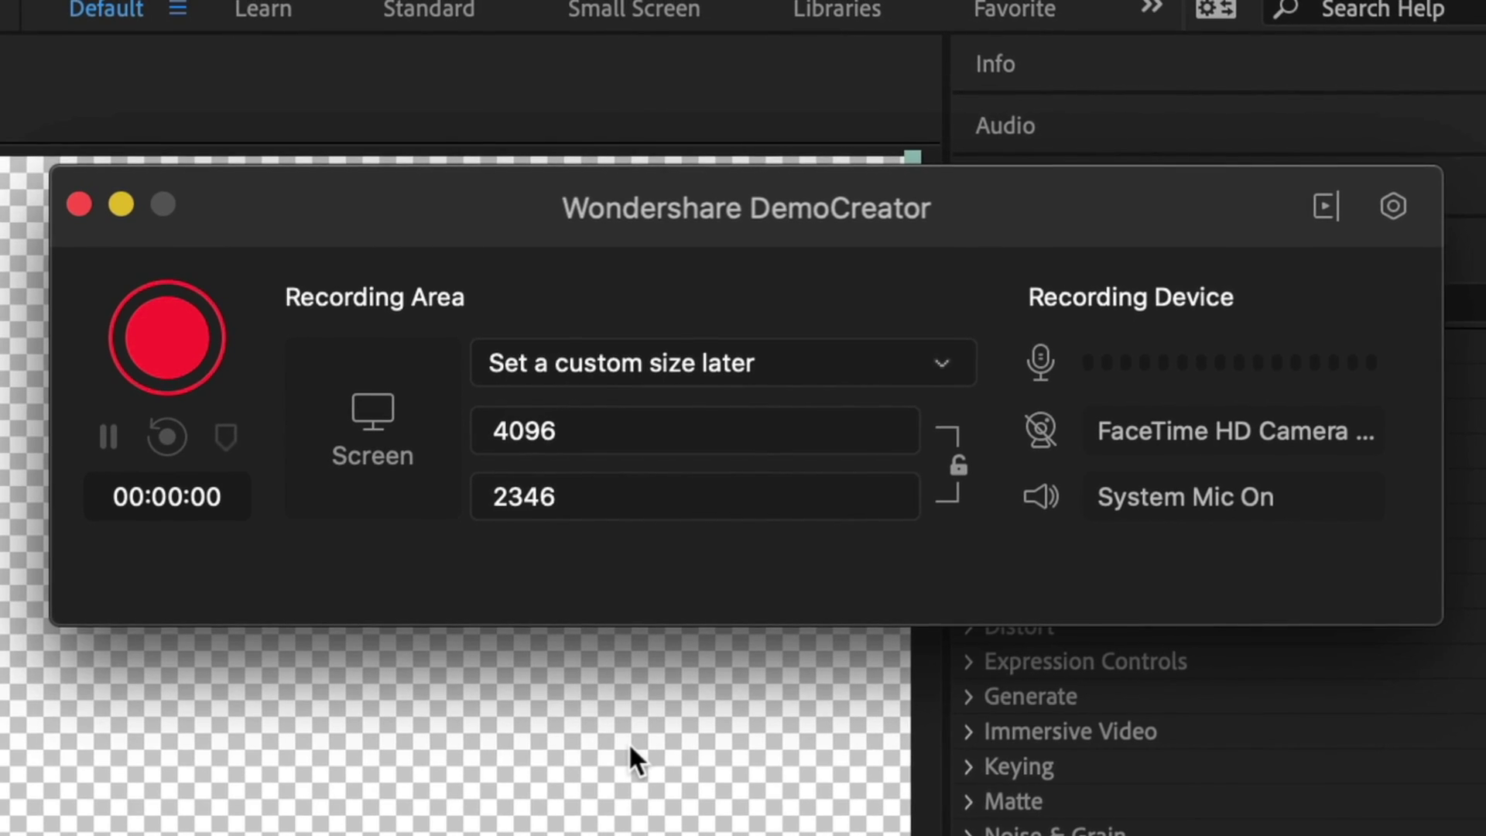
click(189, 340)
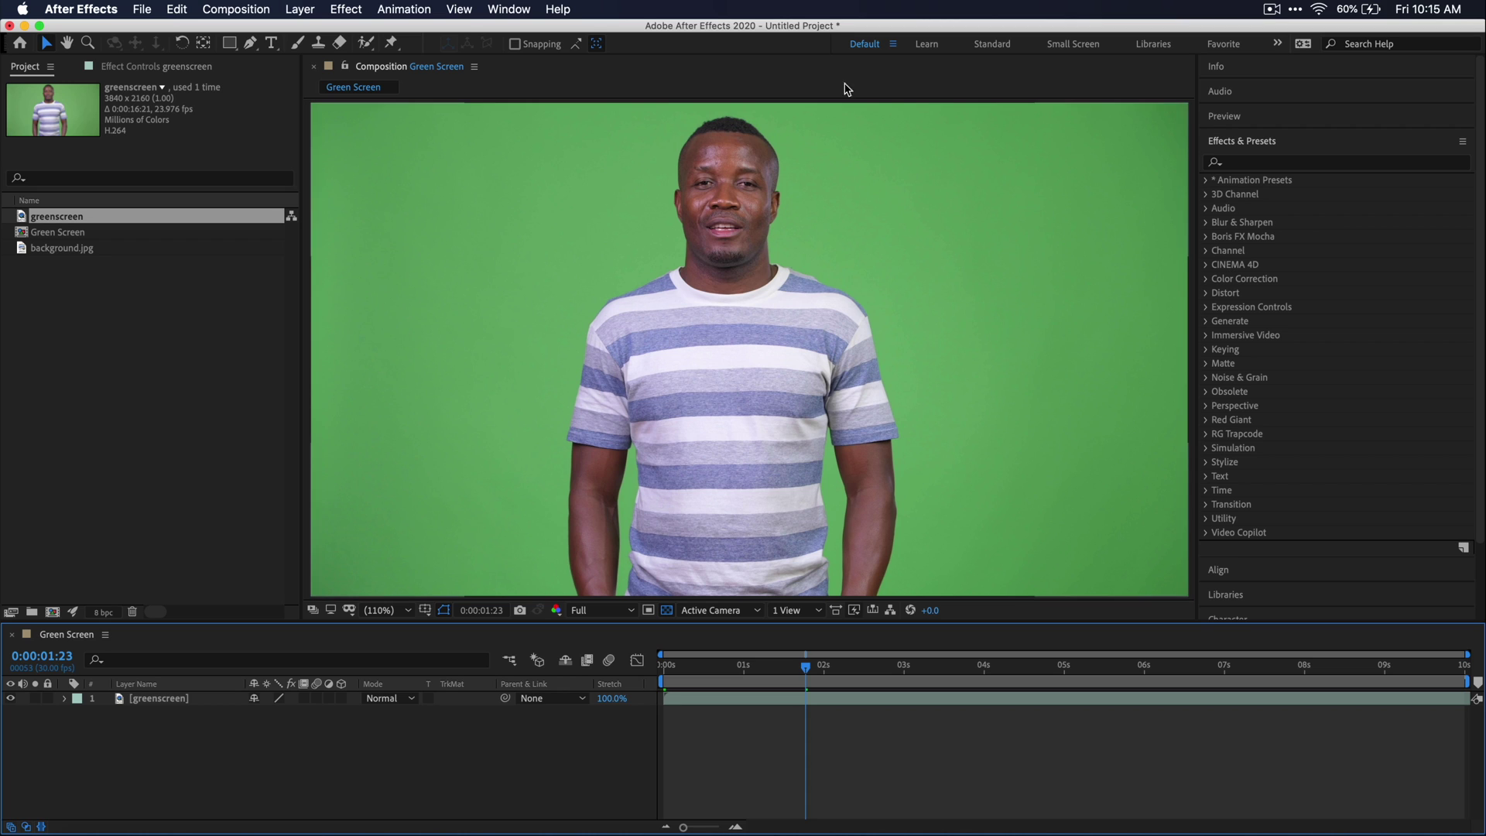
- Search Effects & Presets for 'key' and apply Keylight + Key Cleaner + Advanced Spill Suppressor to the greenscreen layer
click(532, 11)
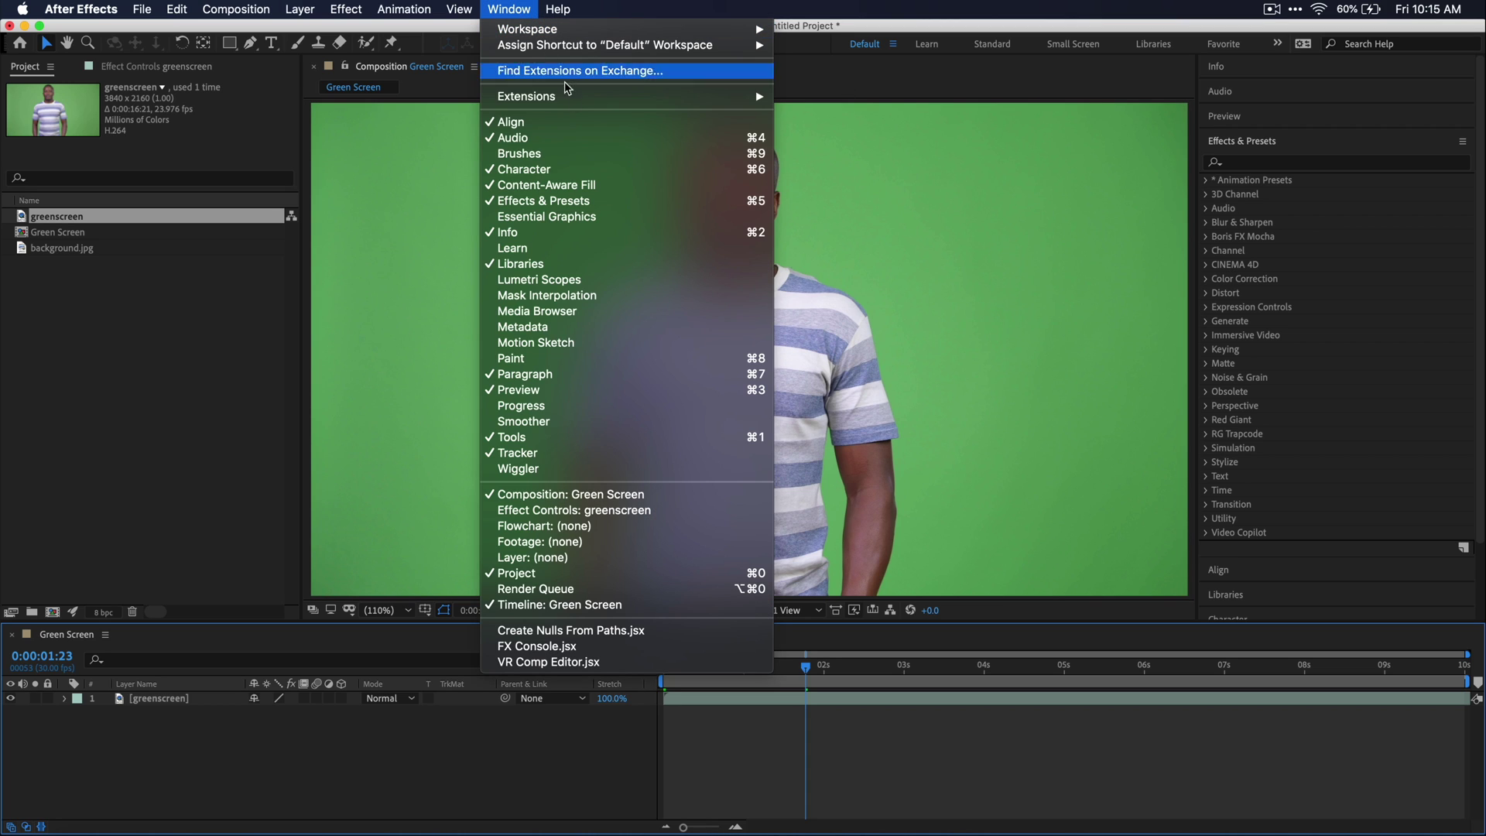
click(604, 203)
text(key)
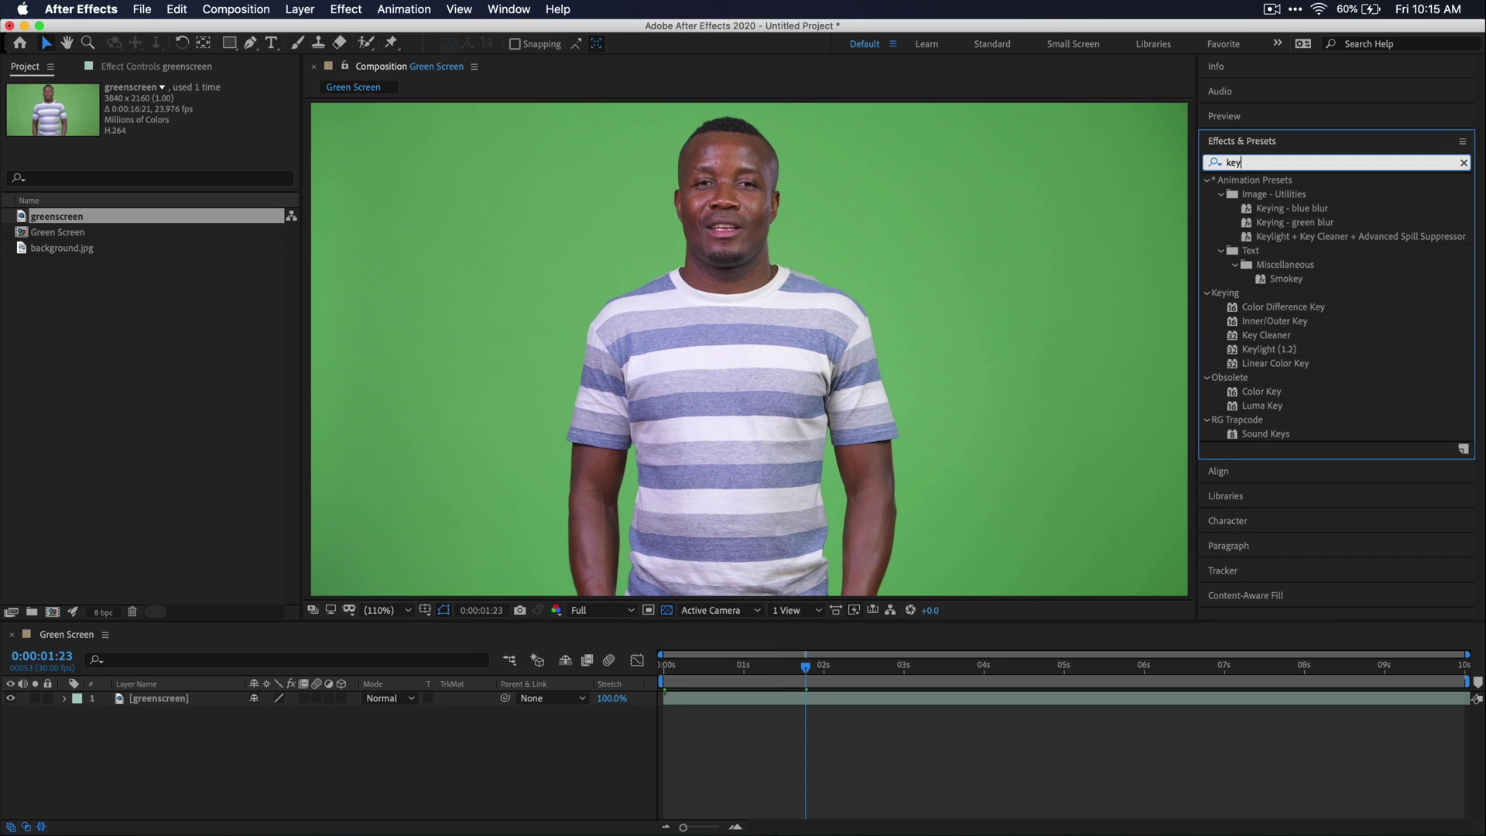
click(1336, 238)
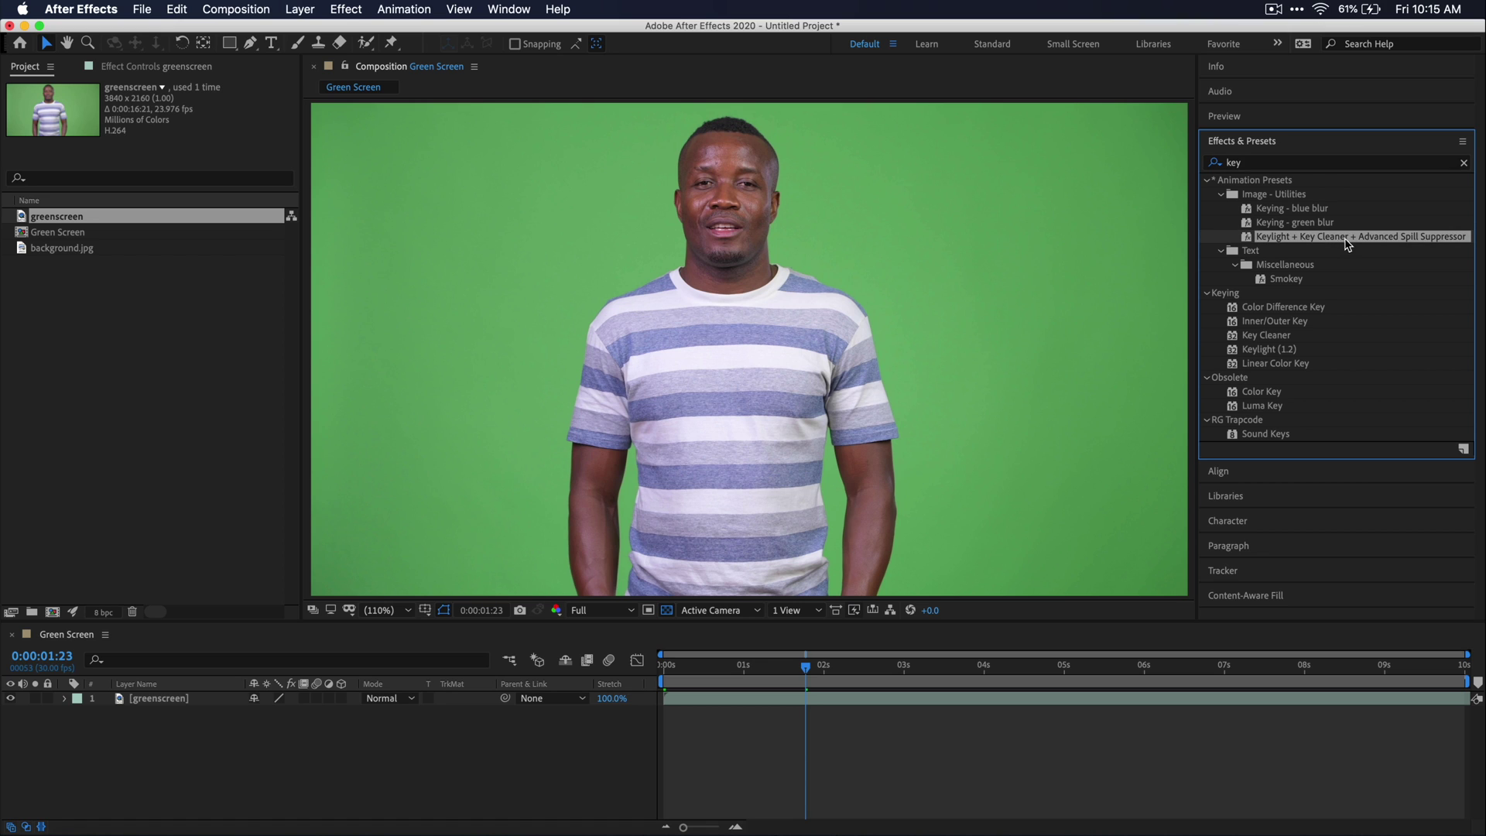
drag(1351, 242, 967, 296)
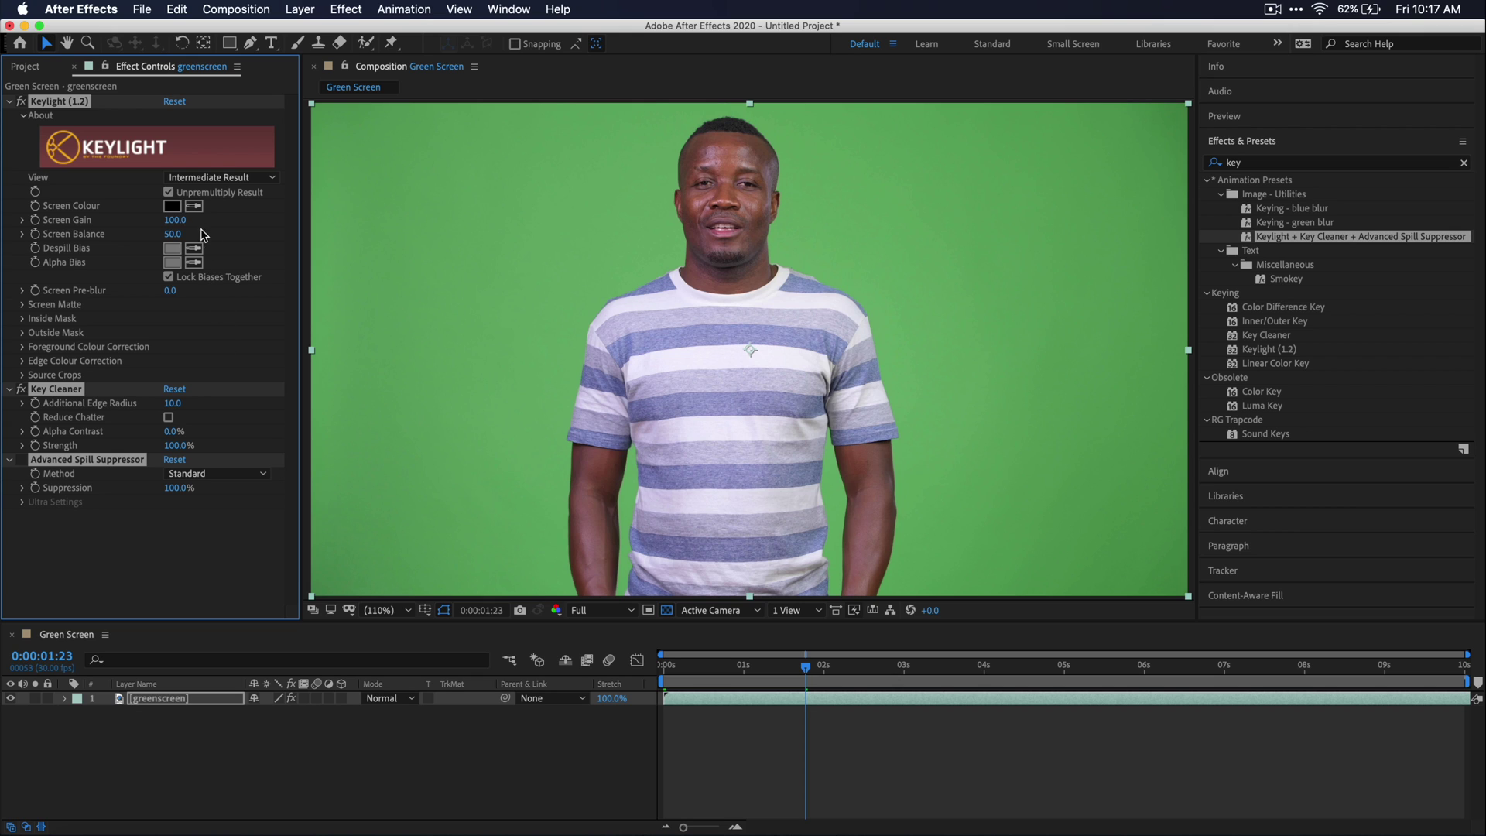
- Sample the green backdrop as Keylight's Screen Colour to key it out
click(199, 208)
click(588, 213)
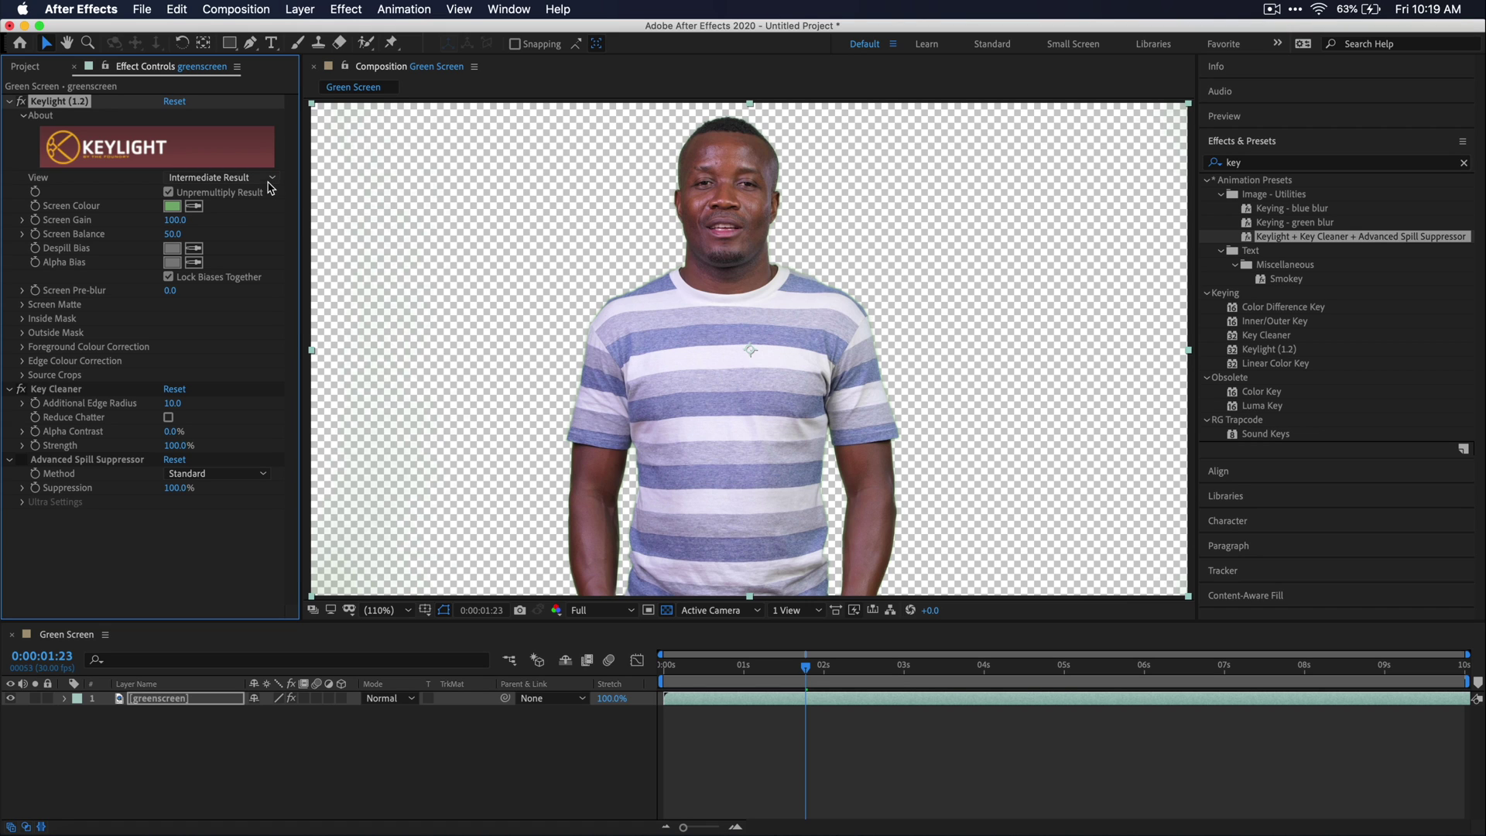
- Set Keylight's View to Screen Matte and zoom in to check the matte for noise
click(271, 179)
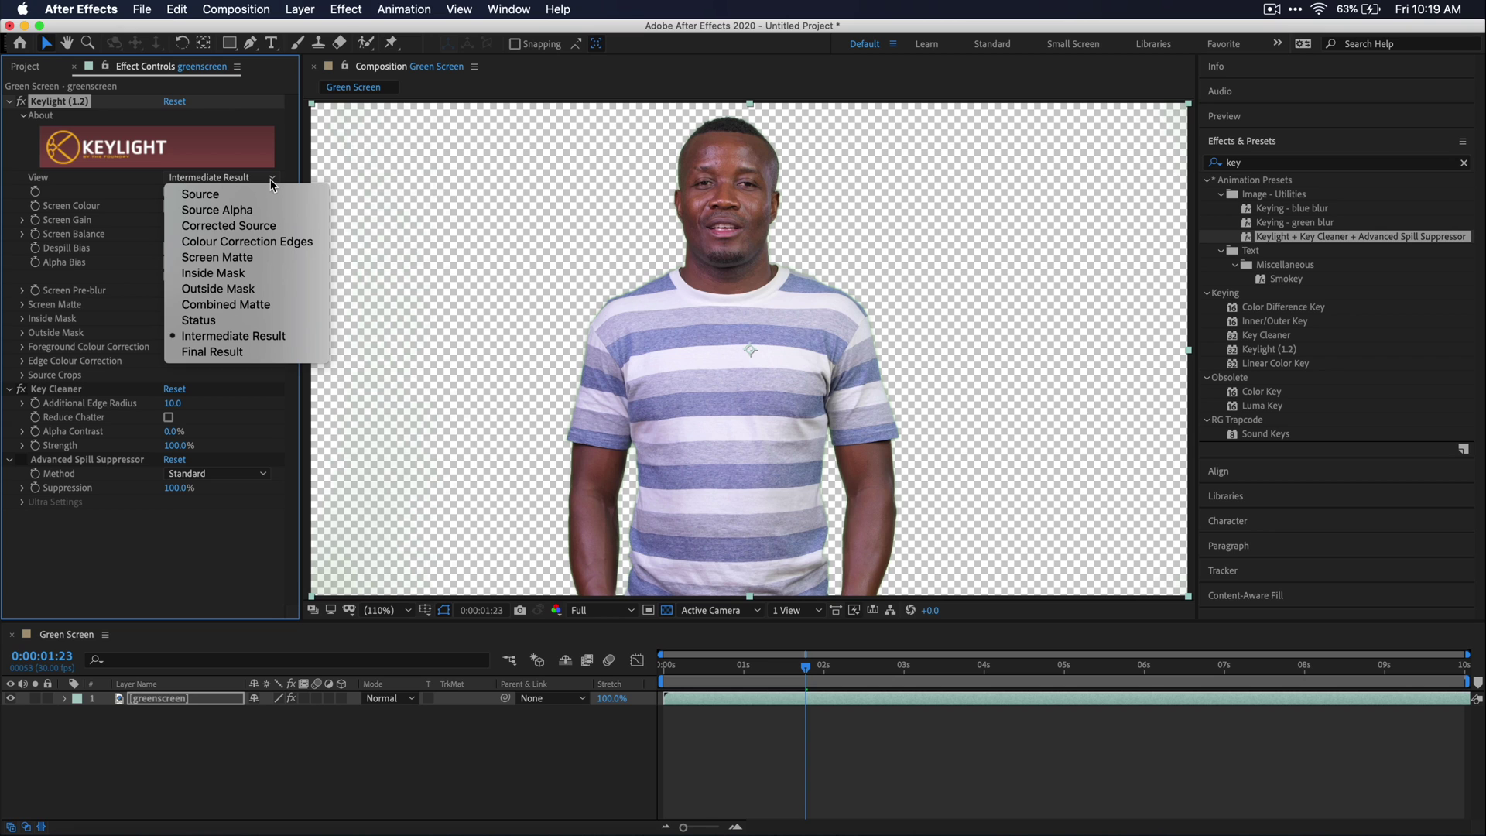
click(265, 264)
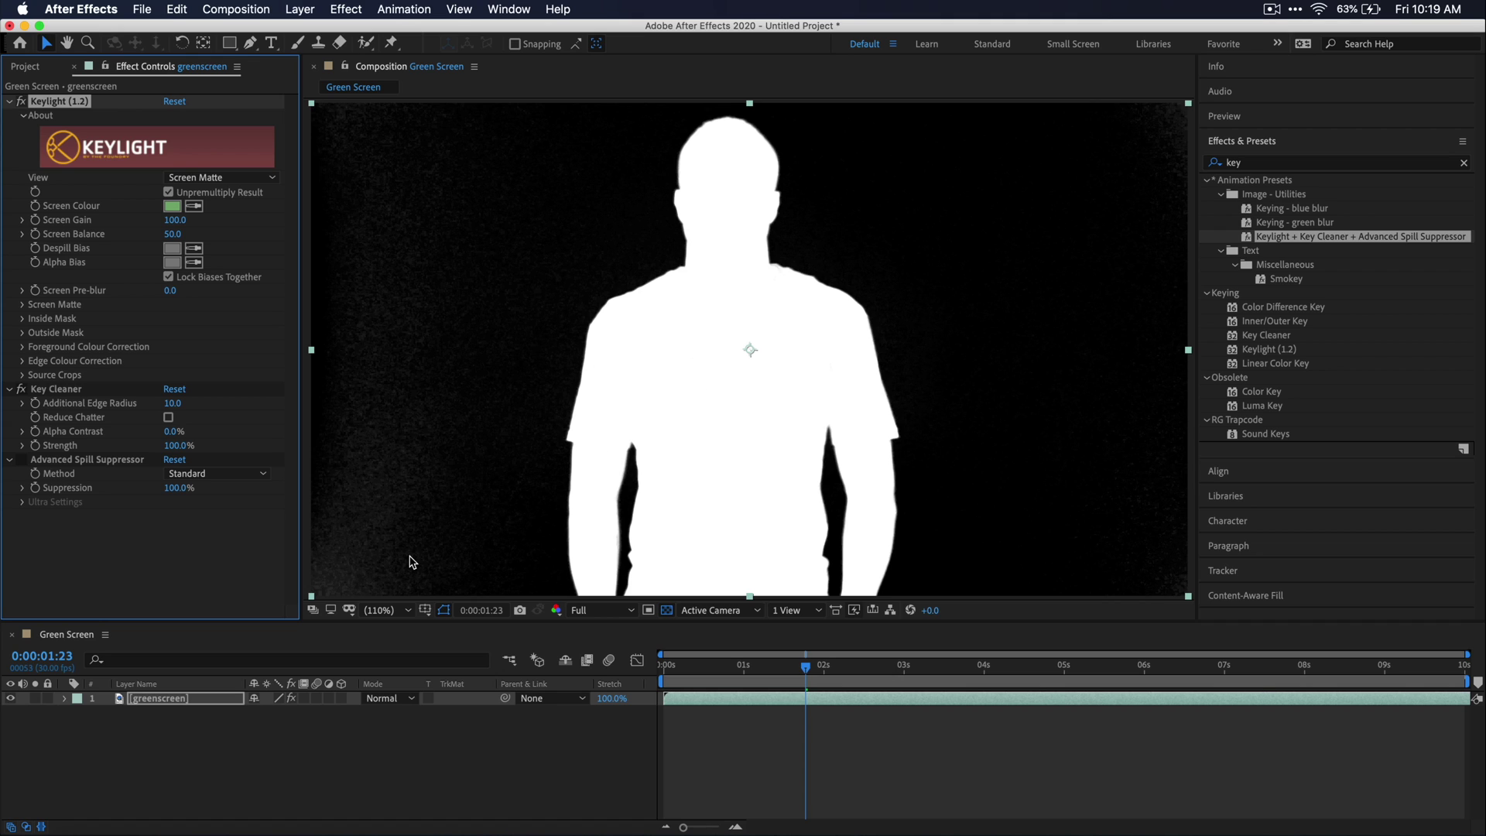
key(period)
key(period)
scroll(410, 561, left, 10)
scroll(409, 562, down, 5)
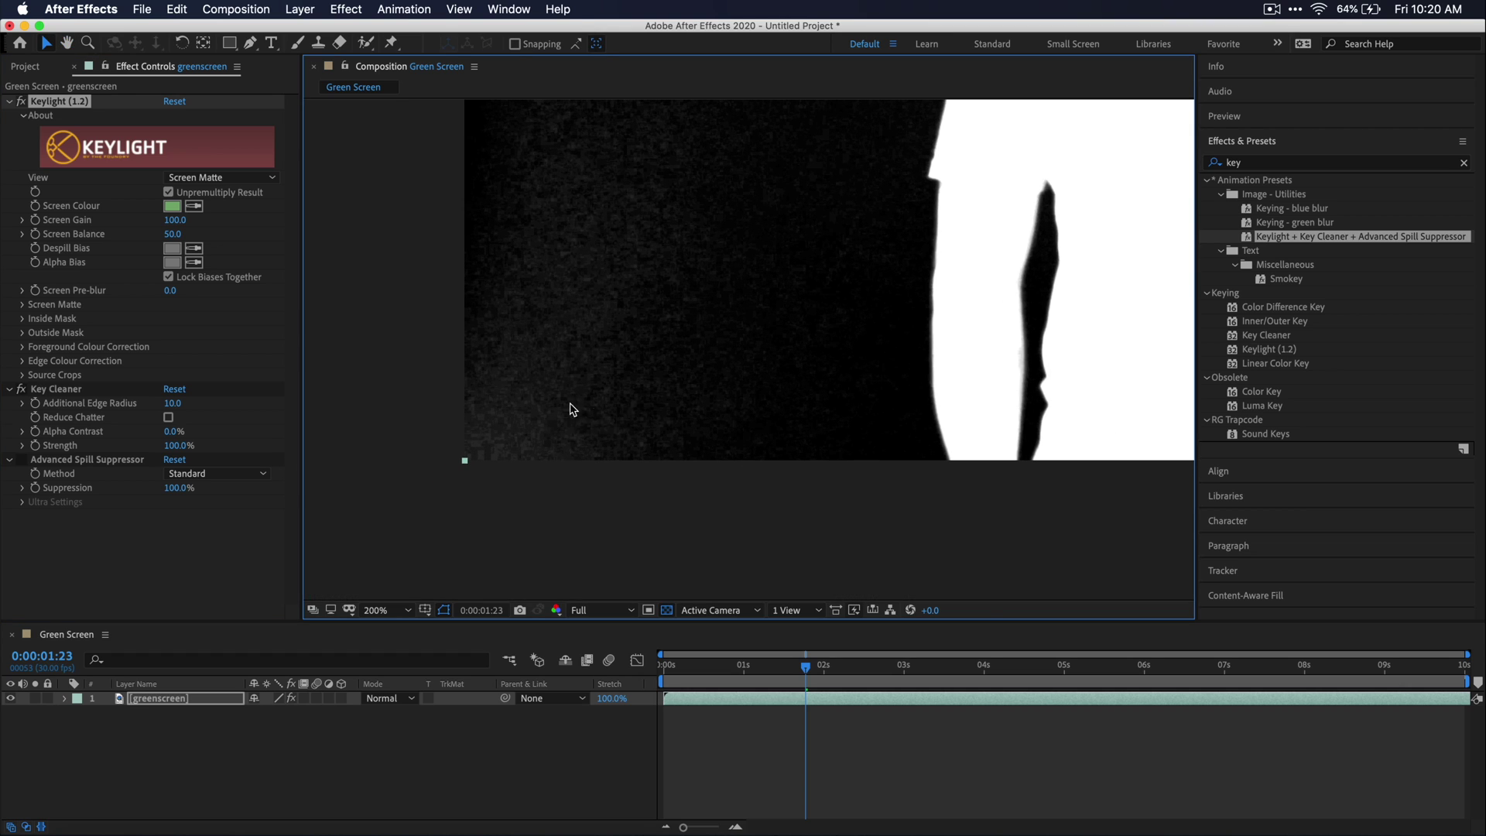
- Raise Screen Matte Clip Black to 26.0, then fit the matte in the viewer
click(23, 305)
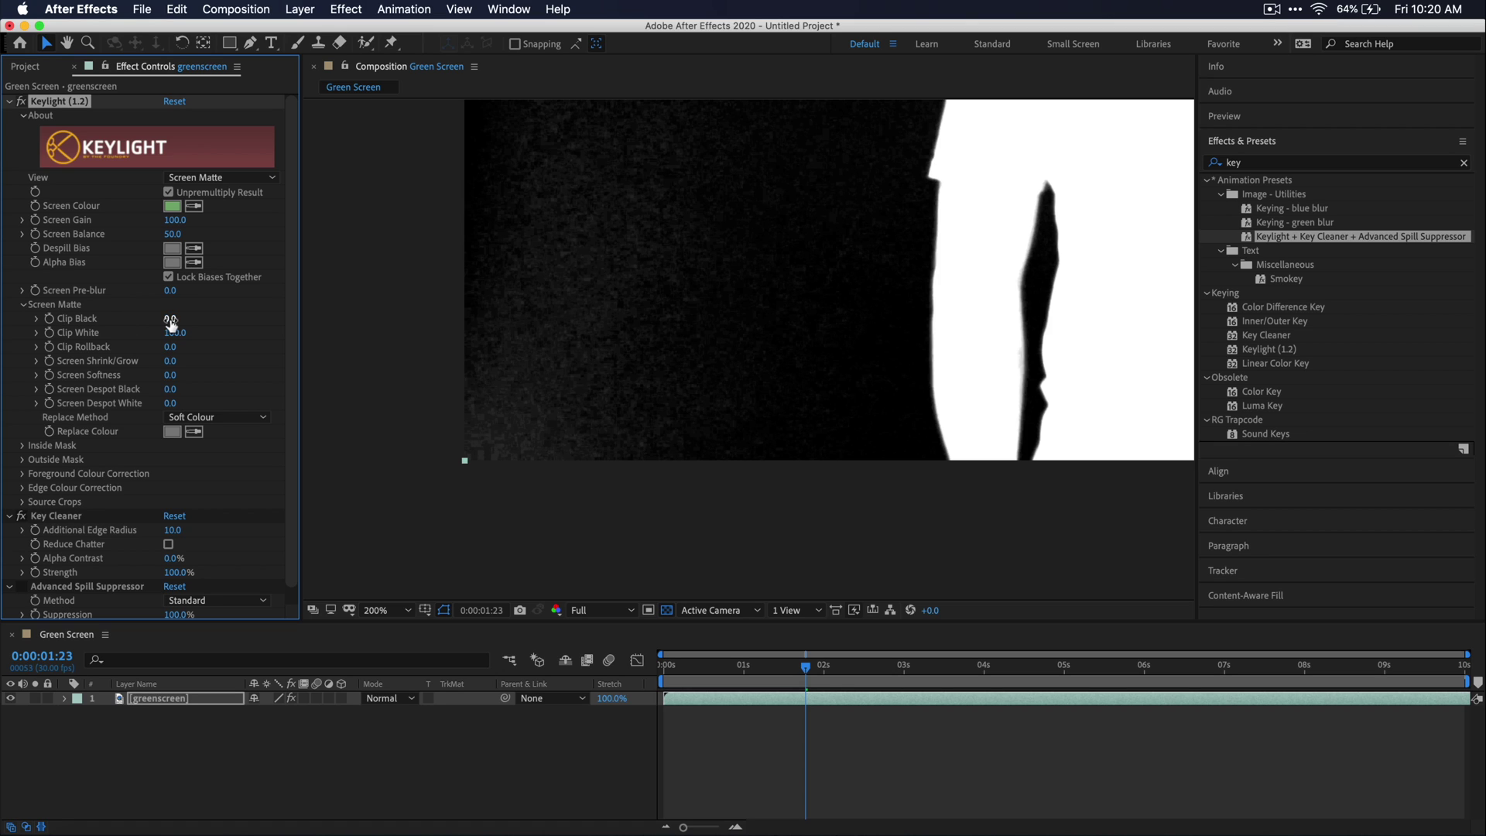
drag(171, 324, 189, 318)
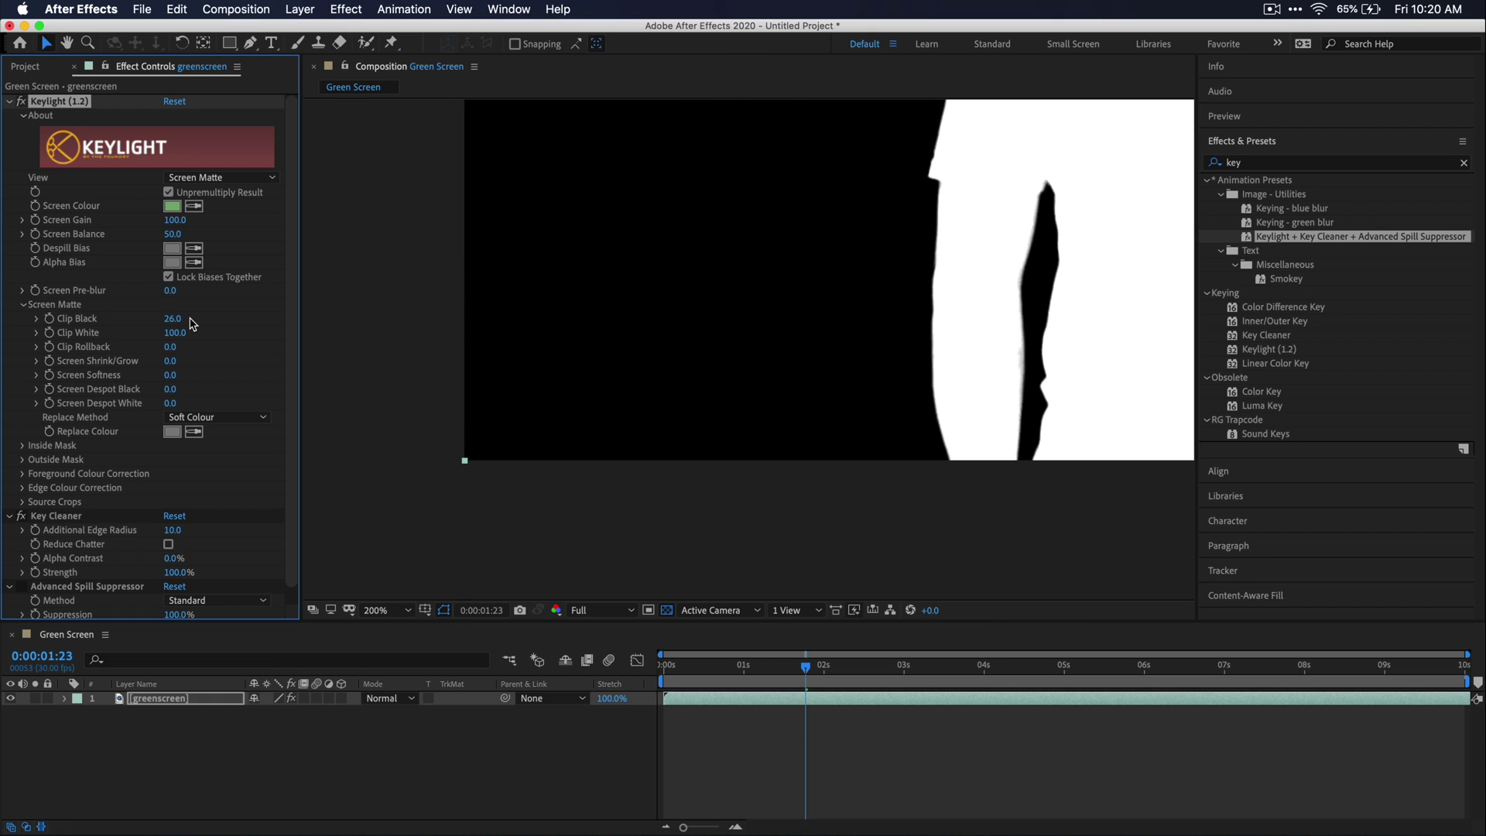
key(shift+/)
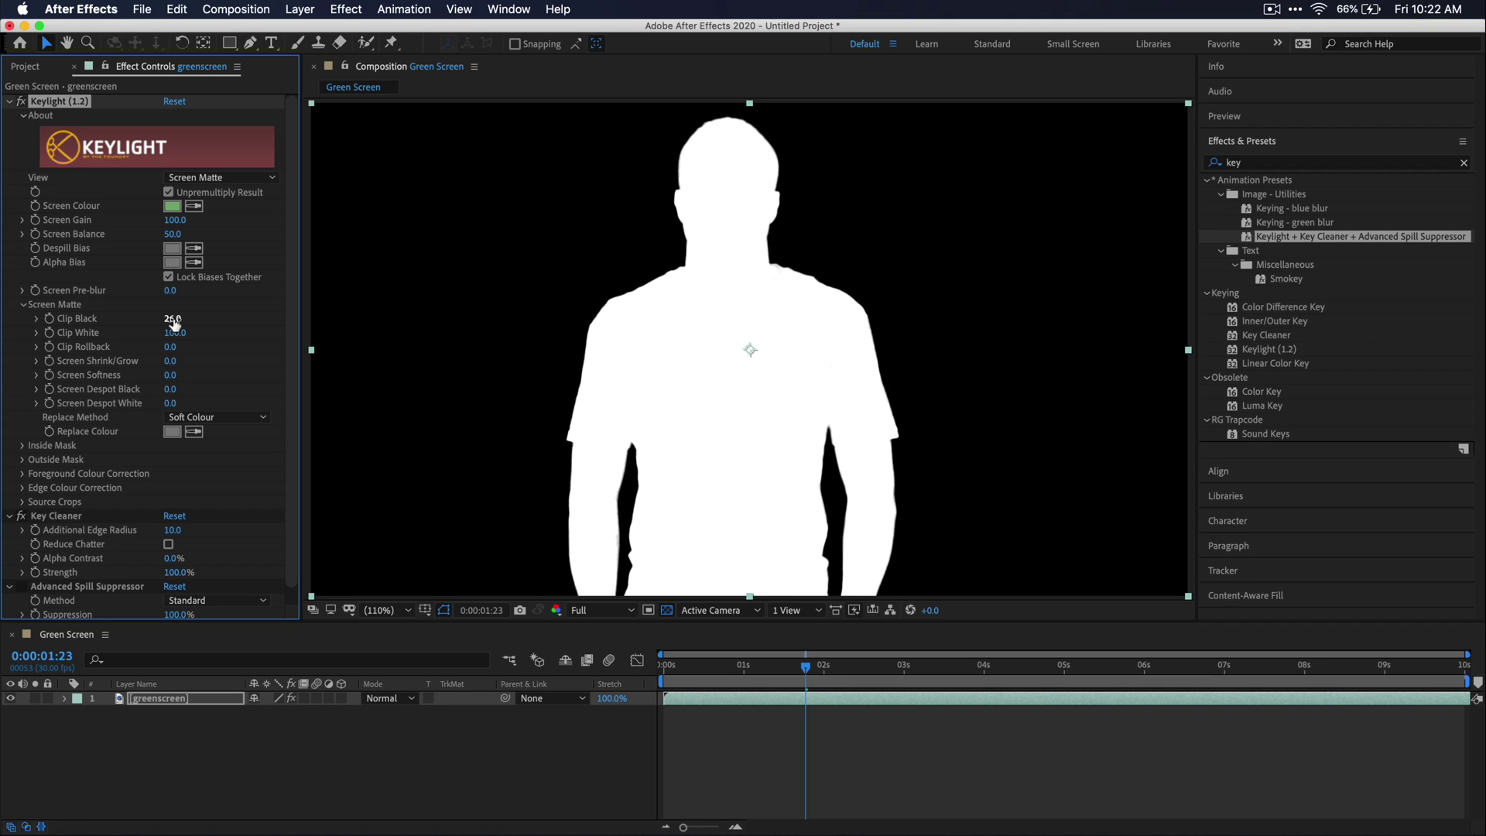
- Zoom in and pan to the matte's neck and shoulder edge
key(period)
key(period)
key(period)
key(period)
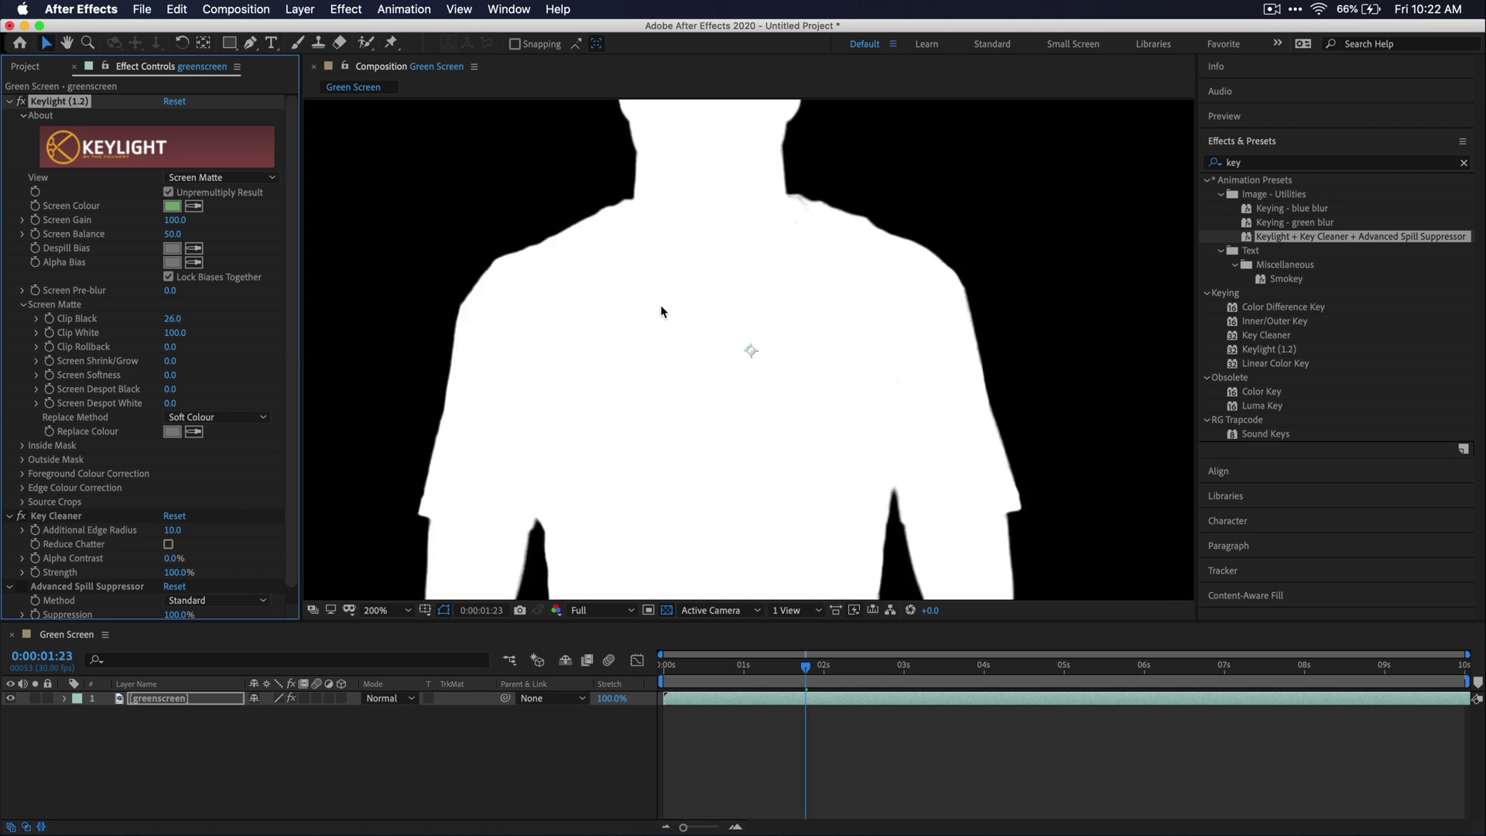
drag(613, 242, 660, 504)
key(period)
drag(832, 391, 541, 432)
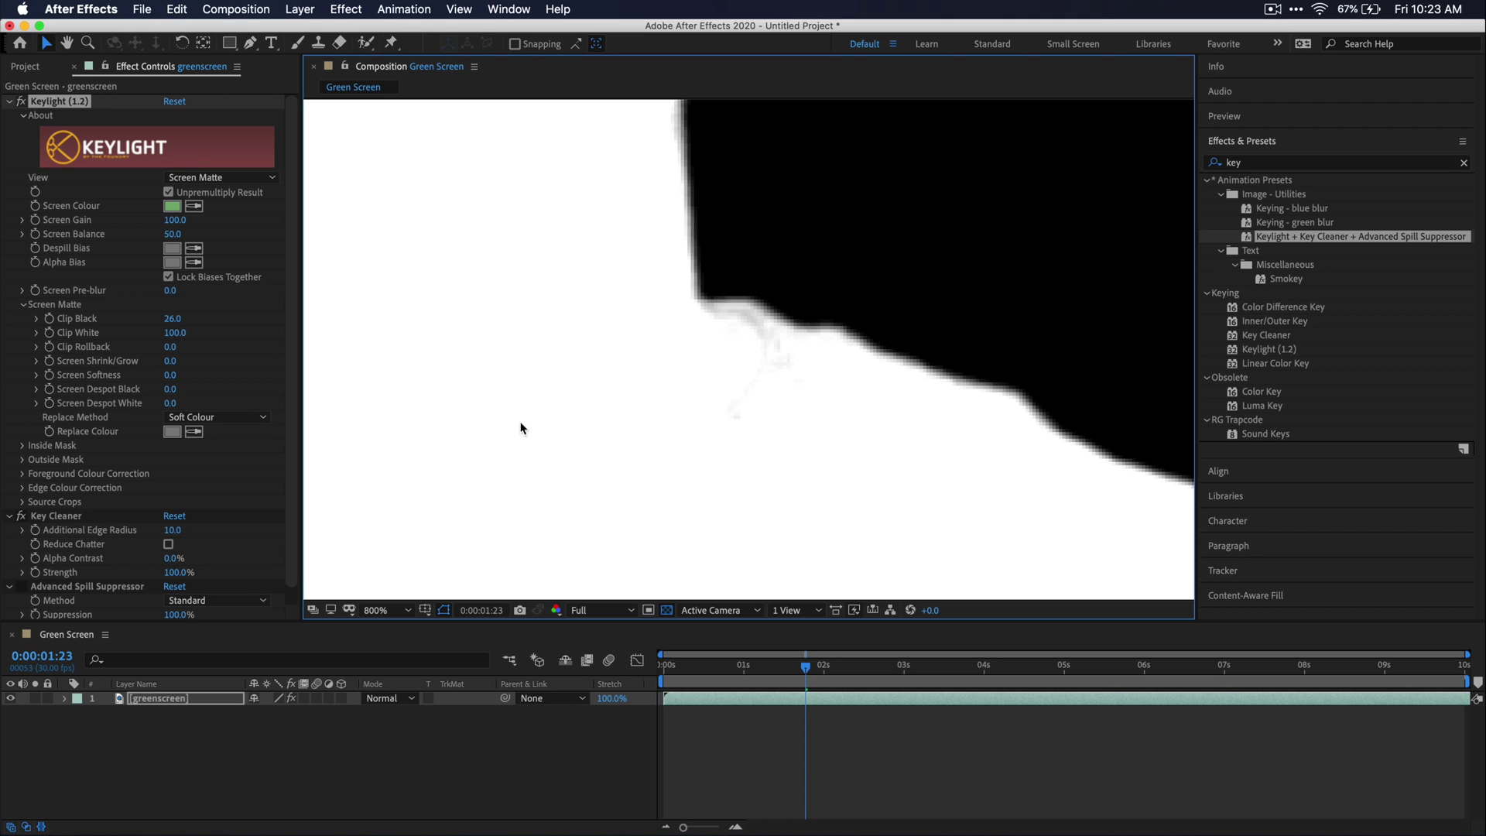
- Lower Clip White to 82 to solidify the silhouette, then fit the viewer
click(174, 334)
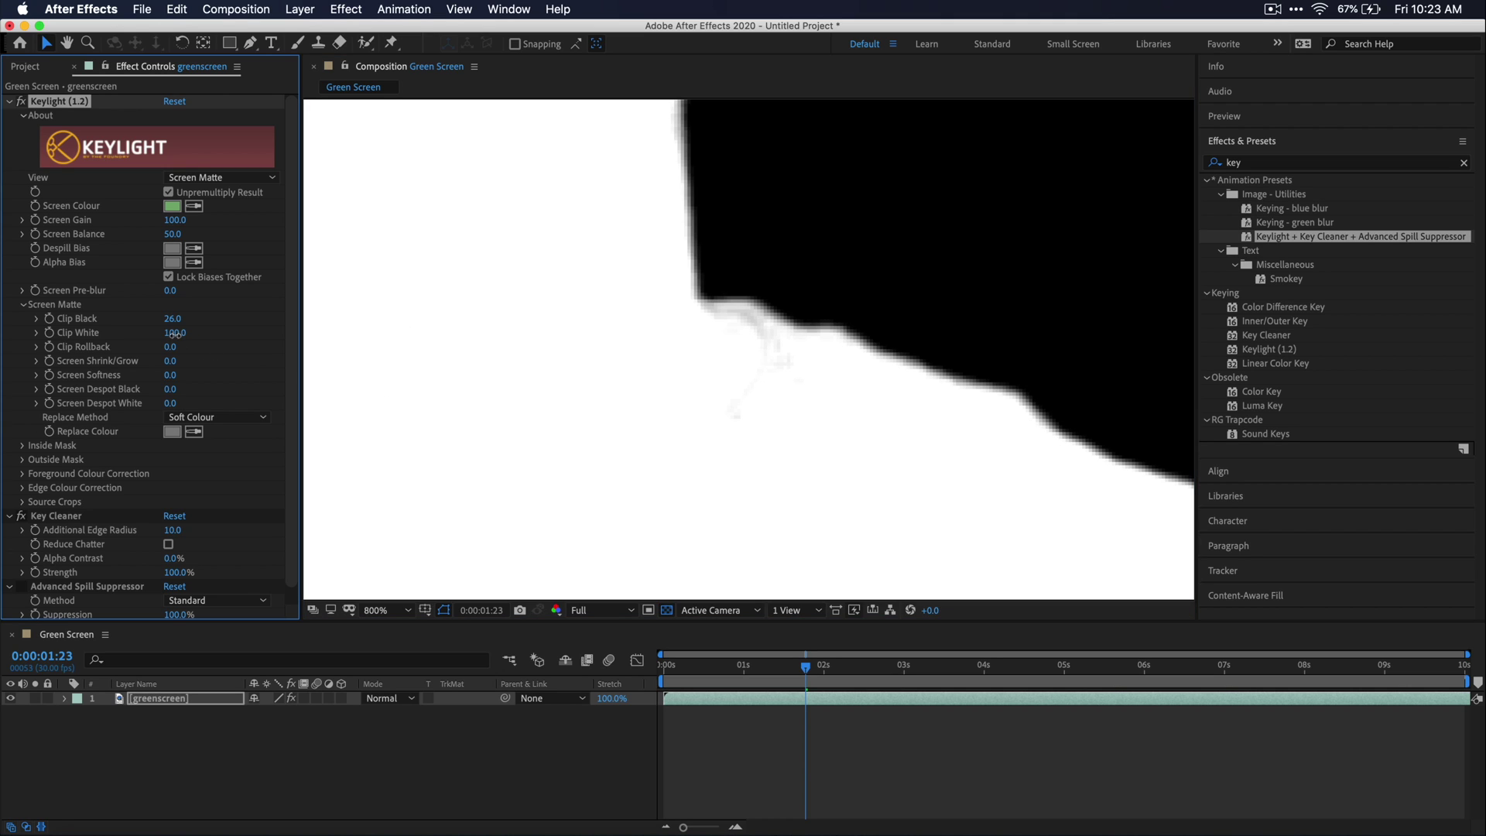
drag(175, 335, 161, 334)
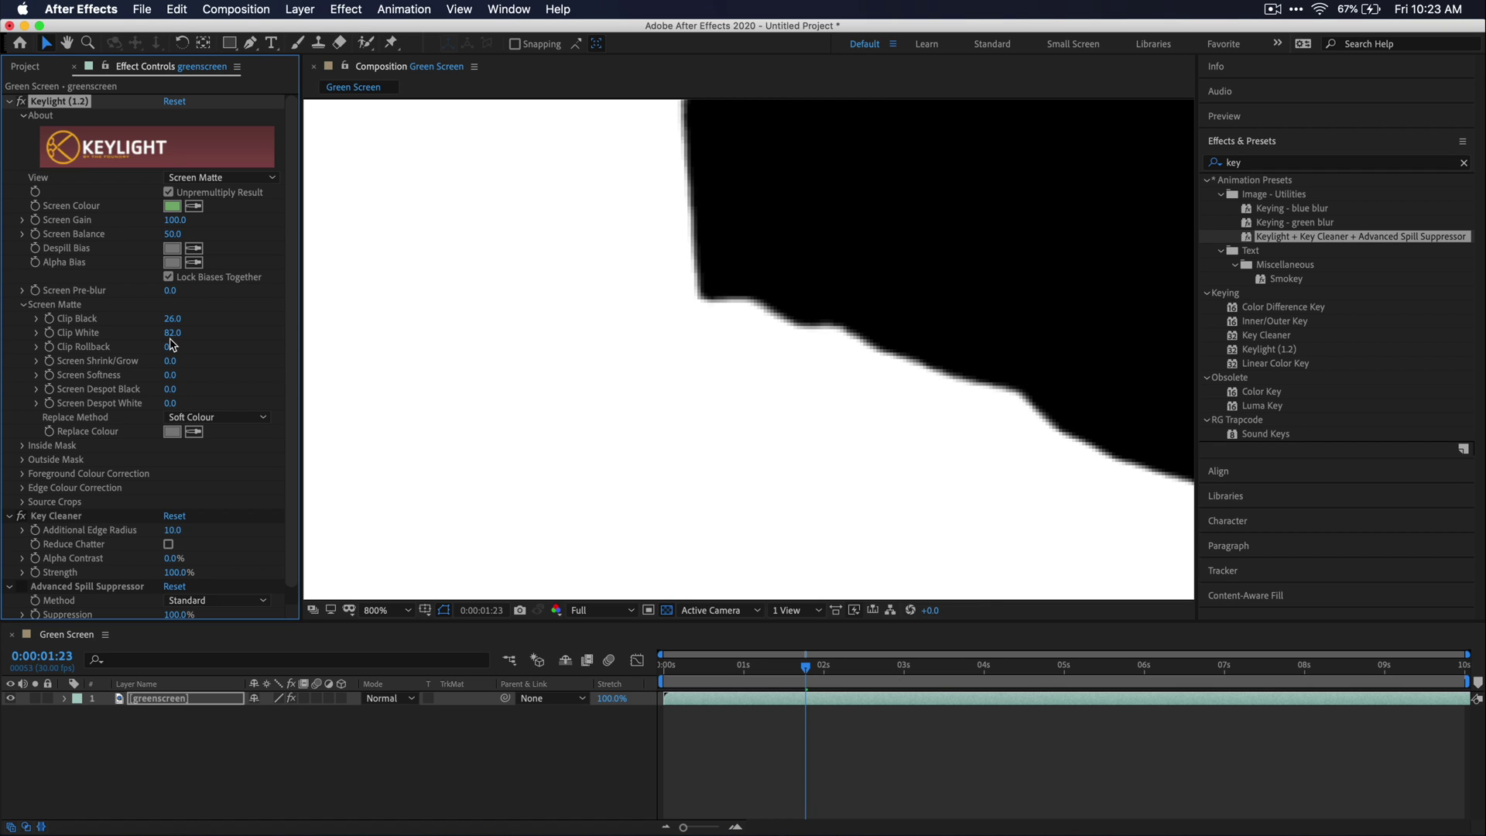
key(shift+slash)
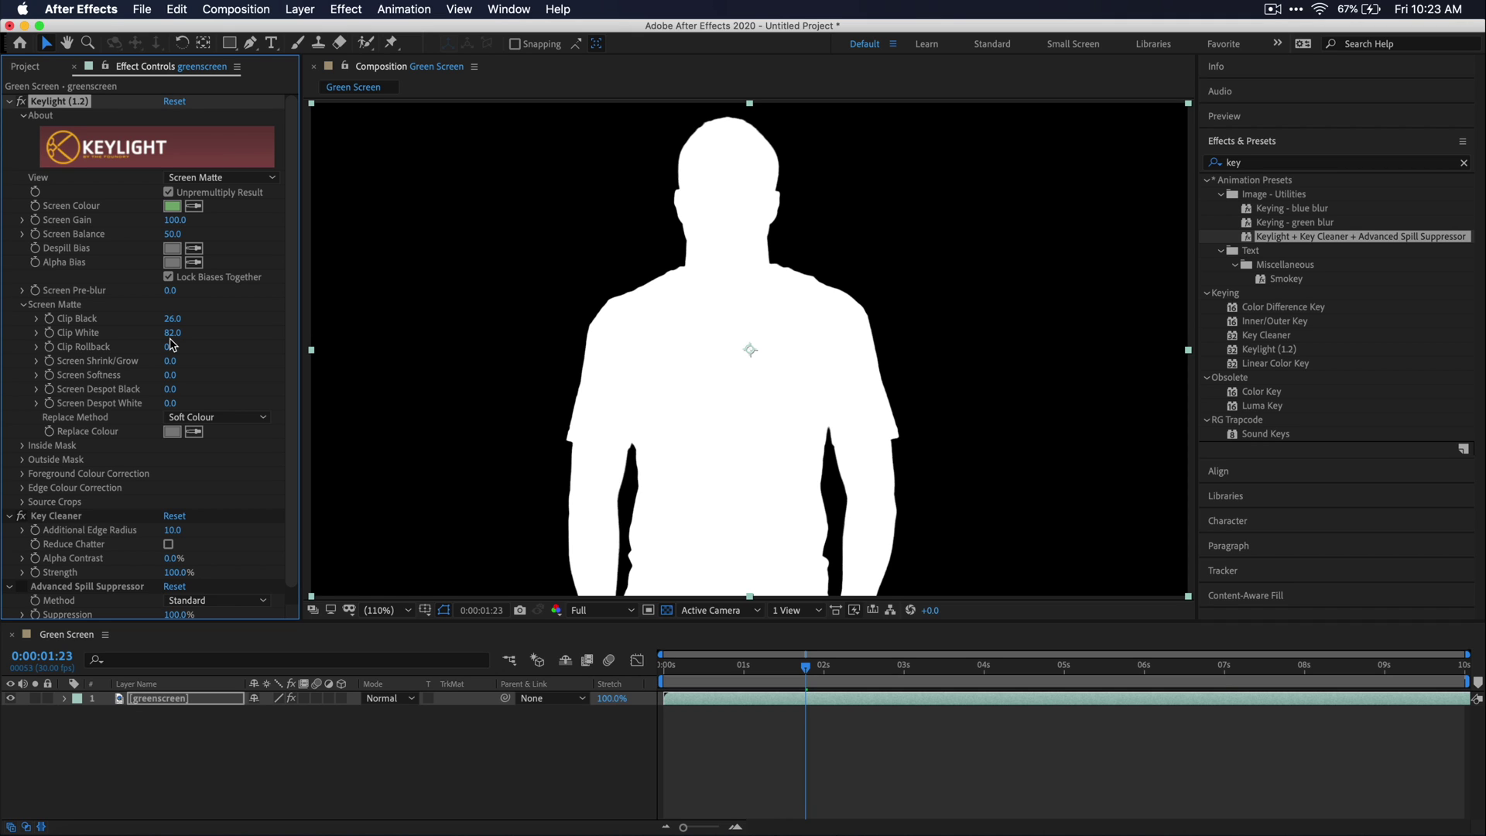
- Switch Keylight's View to Intermediate Result and set Screen Shrink/Grow to -1
click(253, 183)
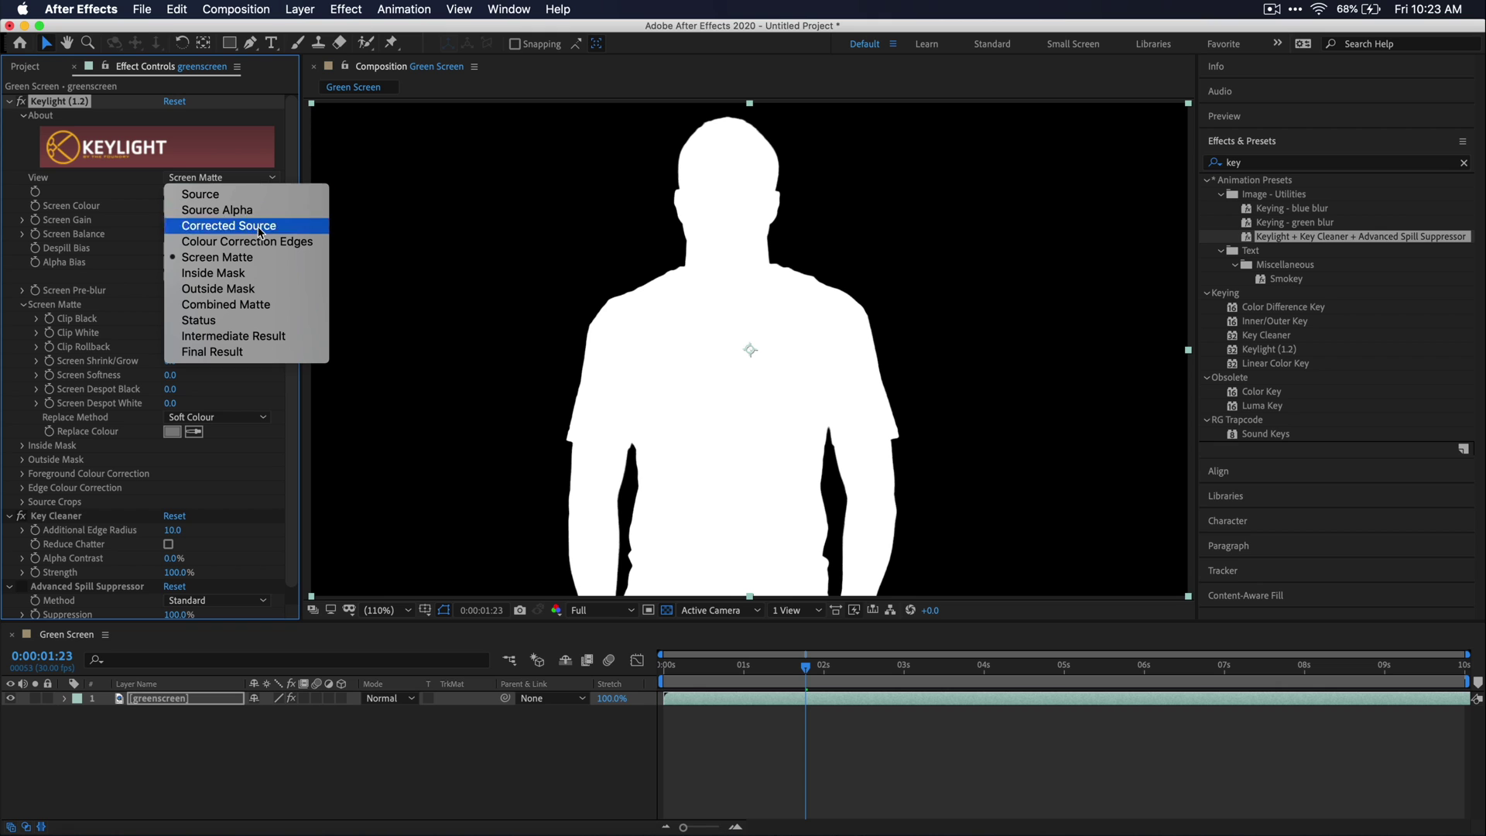
click(292, 337)
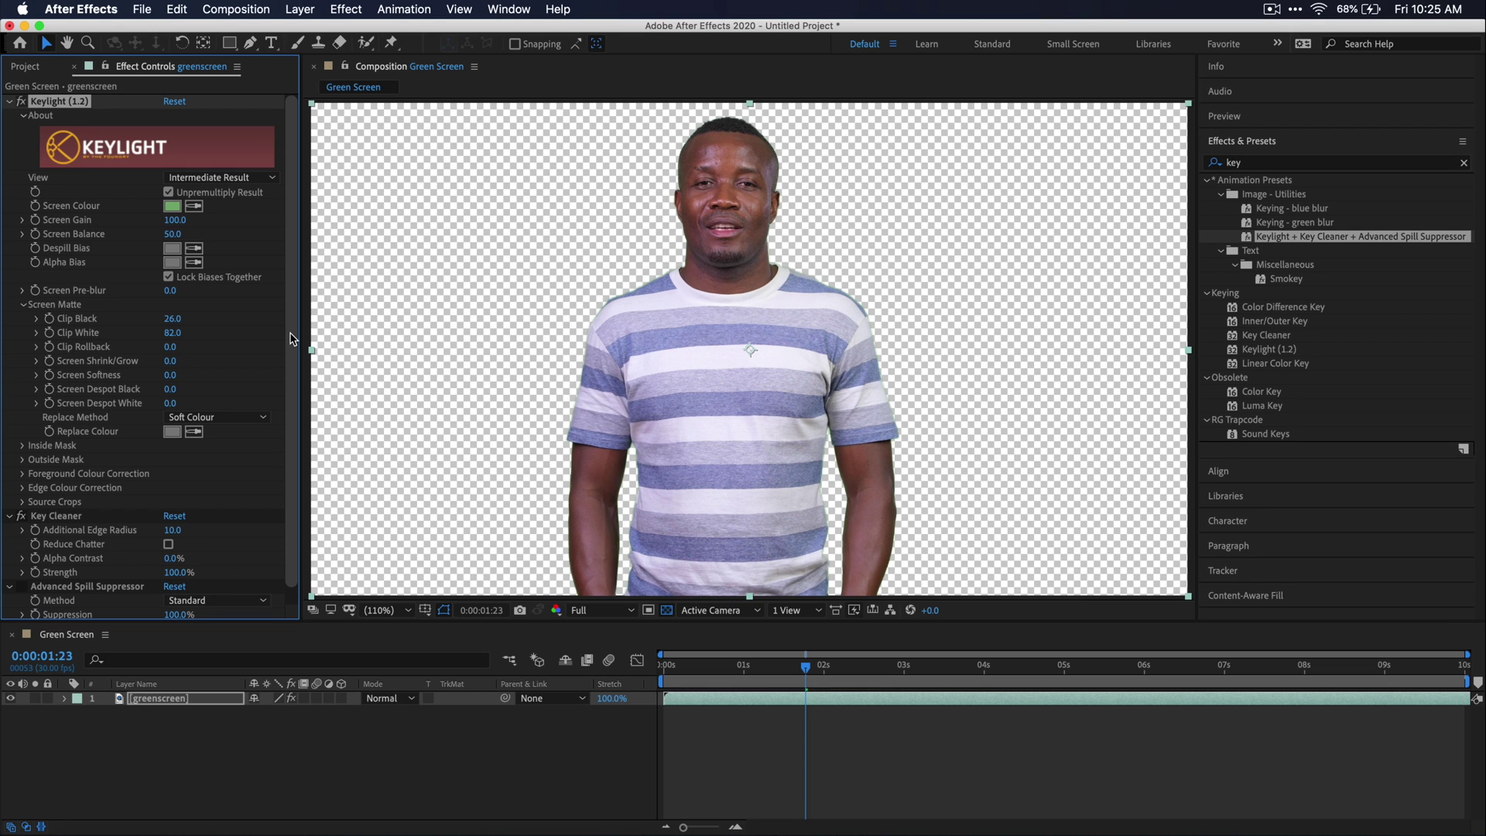
click(171, 362)
text(-1)
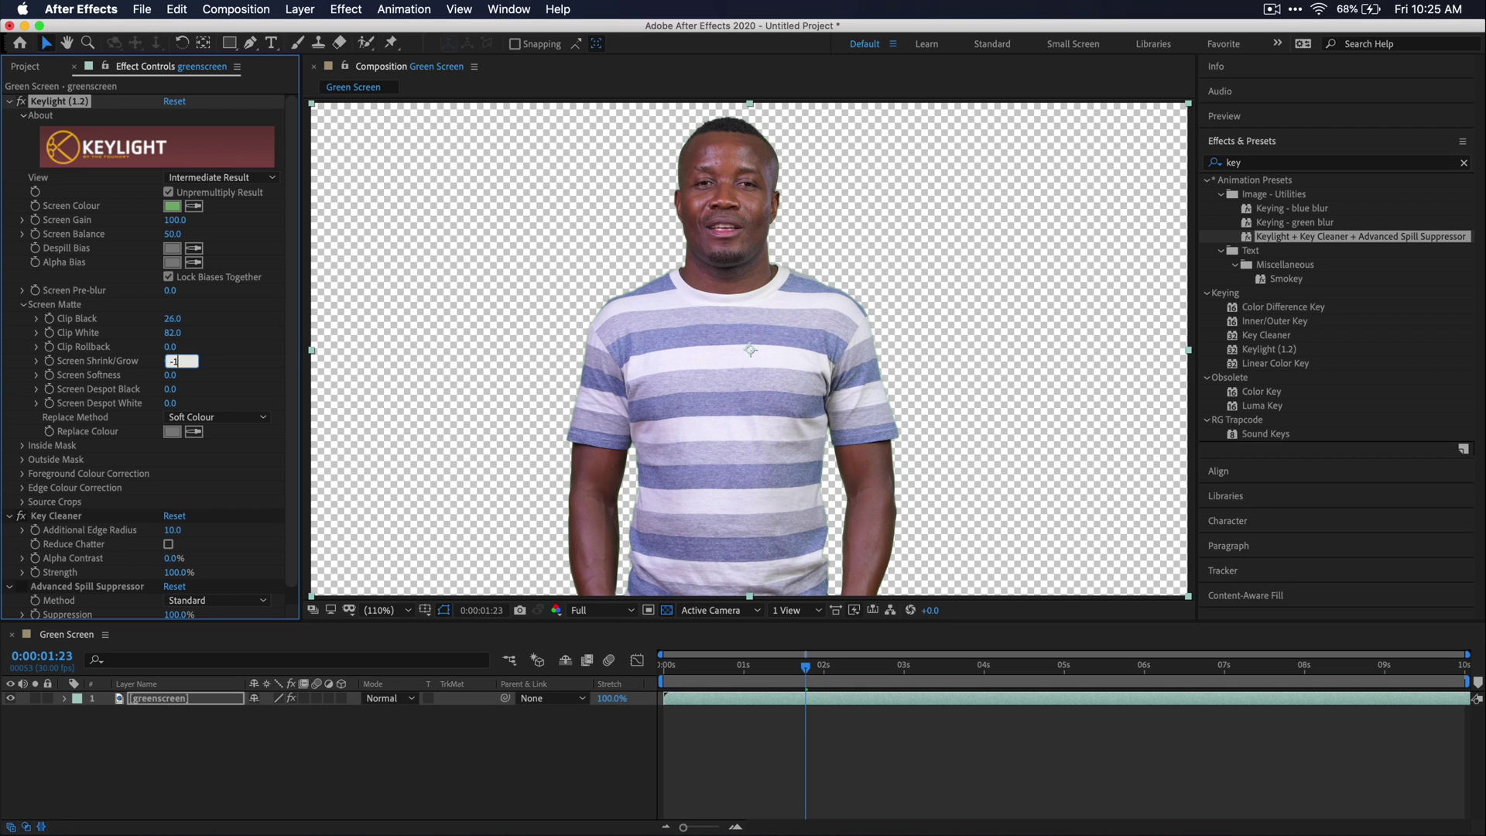
key(Return)
- Test a stronger Screen Shrink/Grow amount, then reset it to -1
drag(208, 370, 431, 346)
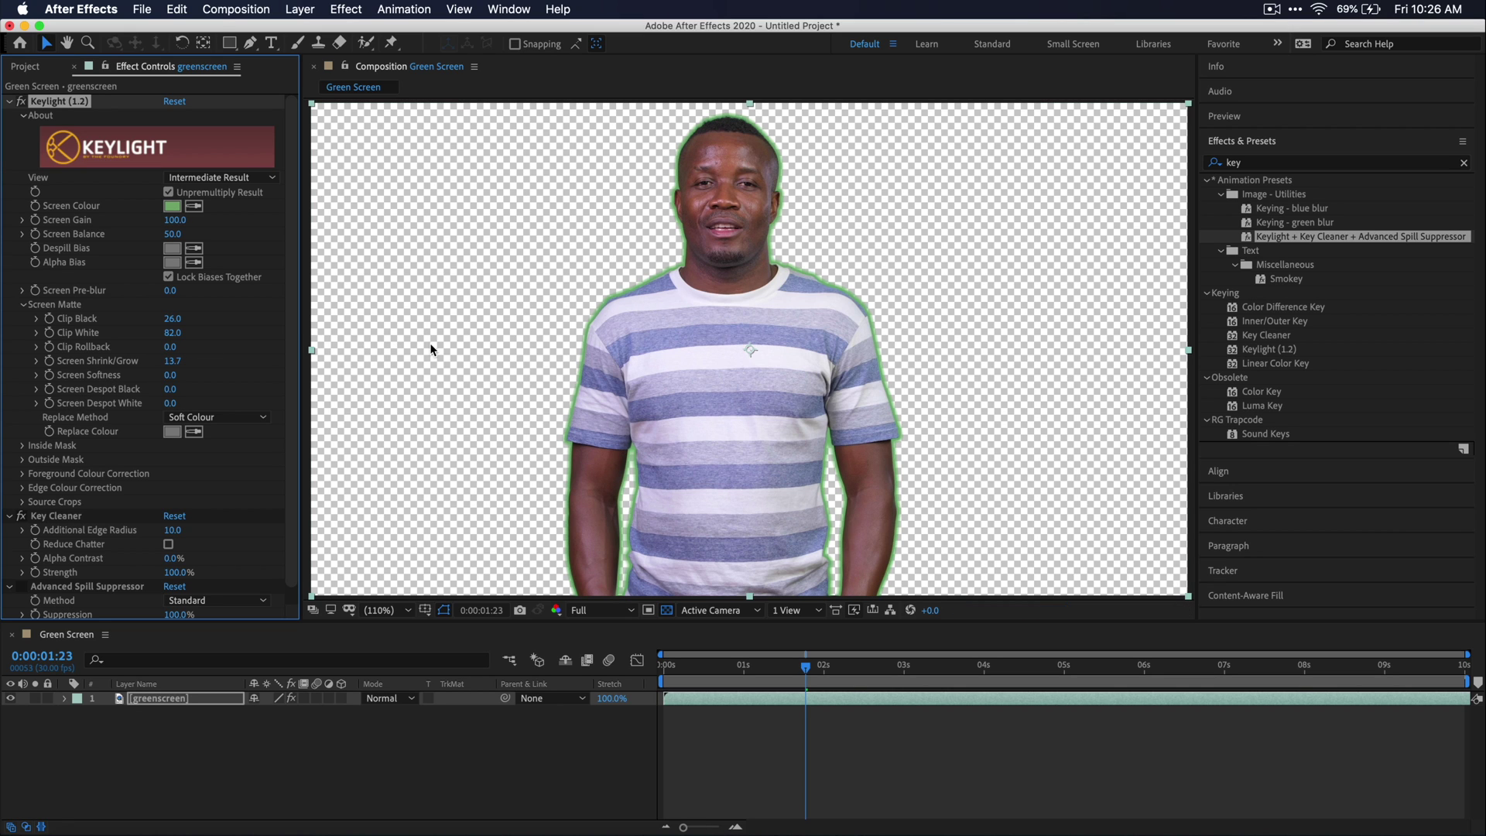
click(171, 361)
text(-1)
key(Return)
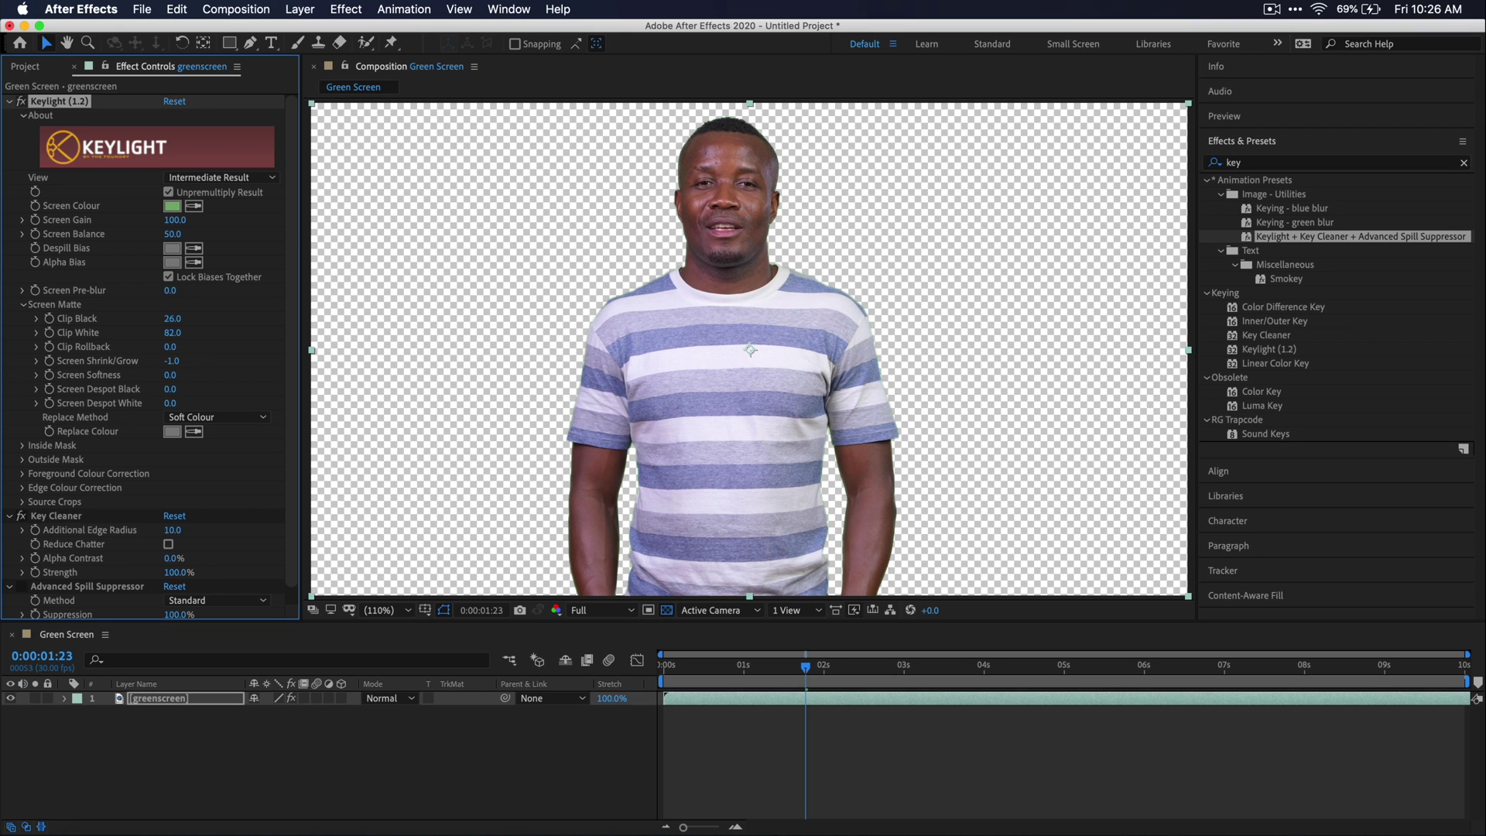
- Magnify the viewer to 800% on the man's chin and collar edge
scroll(601, 289, up, 2)
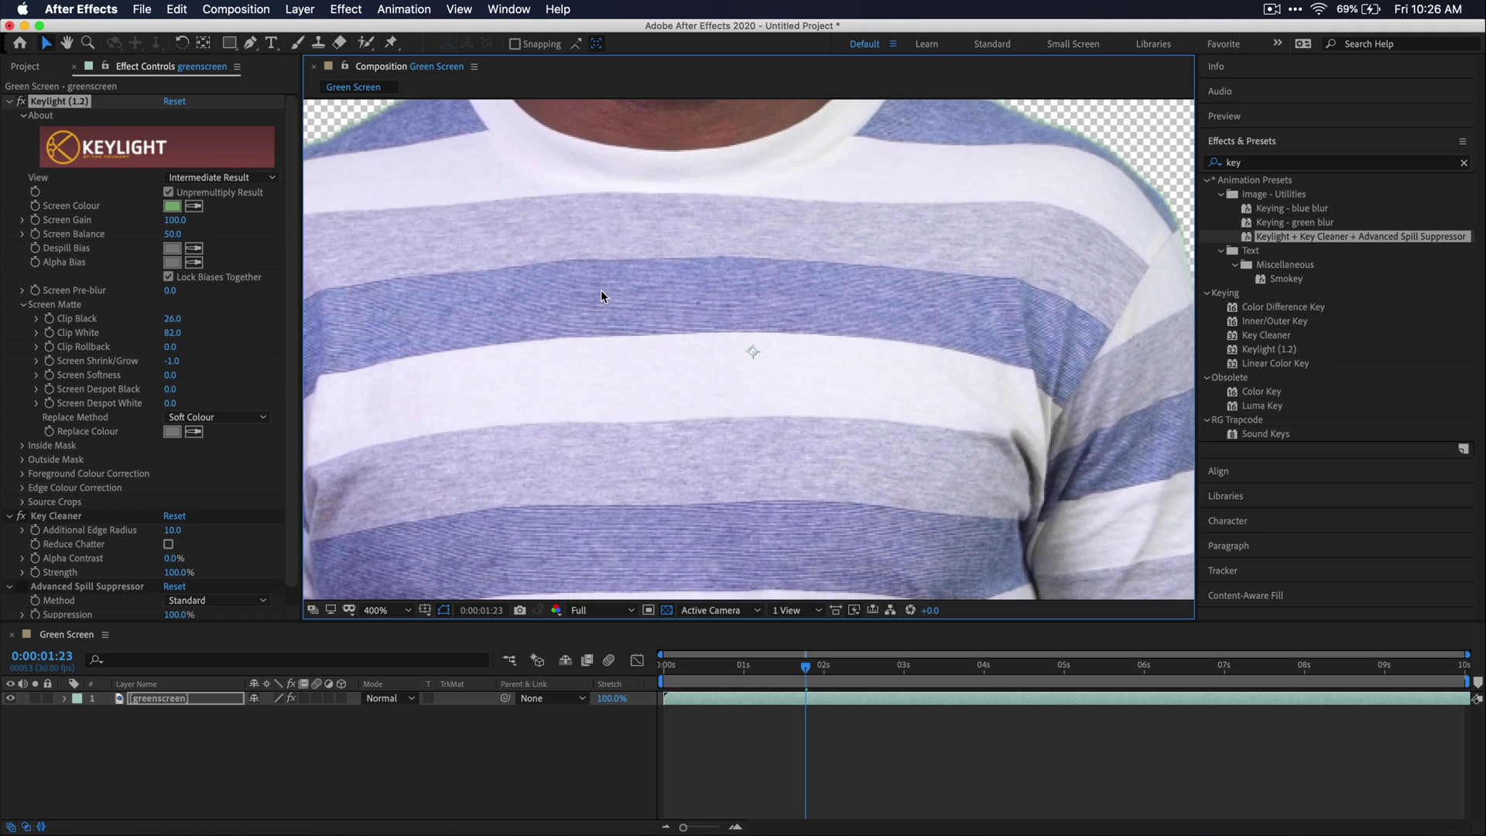
drag(600, 290, 803, 565)
scroll(824, 494, up, 2)
scroll(824, 495, up, 1)
key(v)
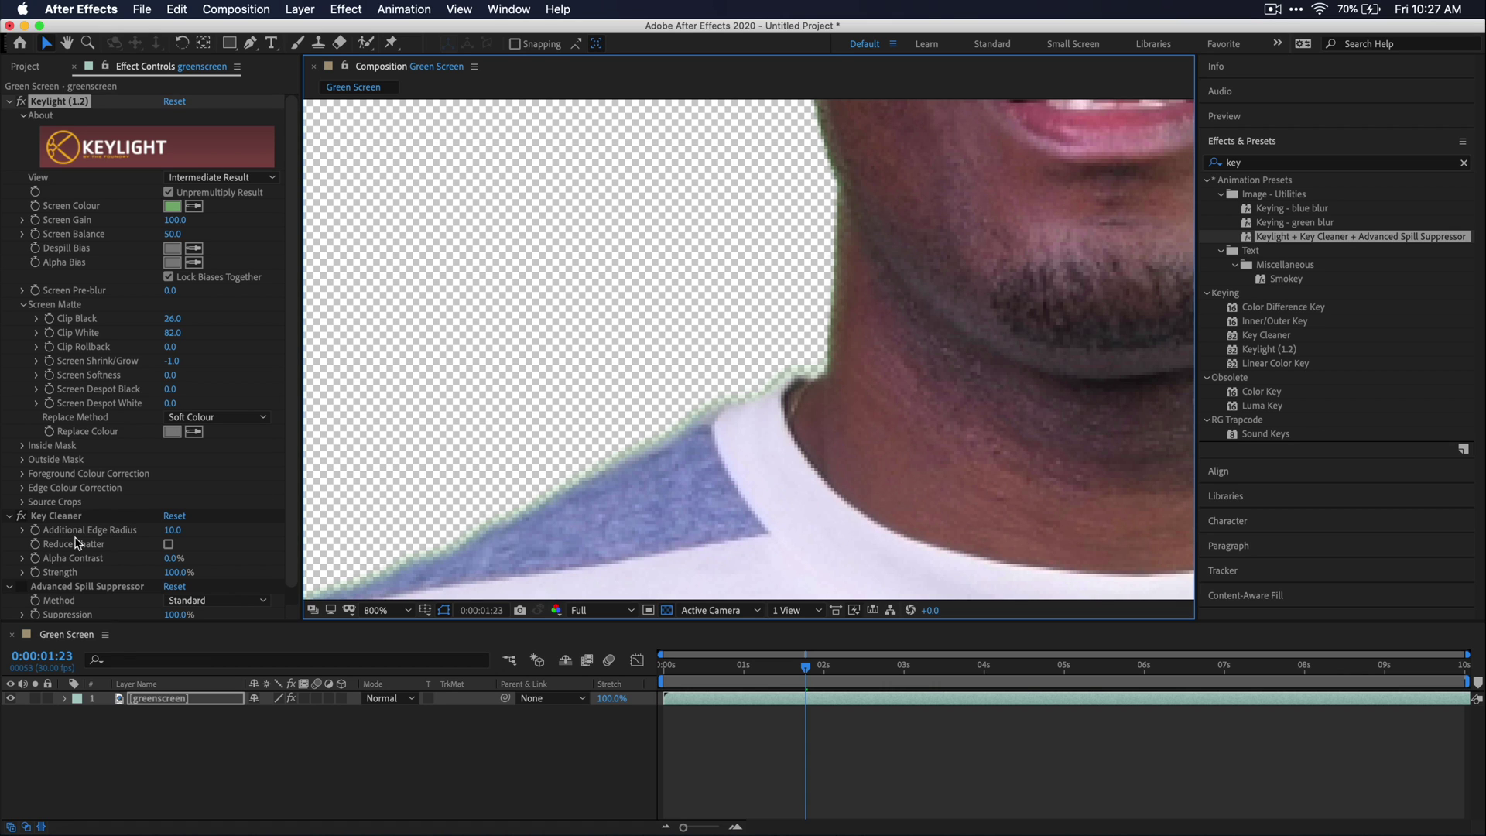
- Compare with Advanced Spill Suppressor toggled, then set Screen Shrink/Grow to -2
scroll(149, 591, down, 1)
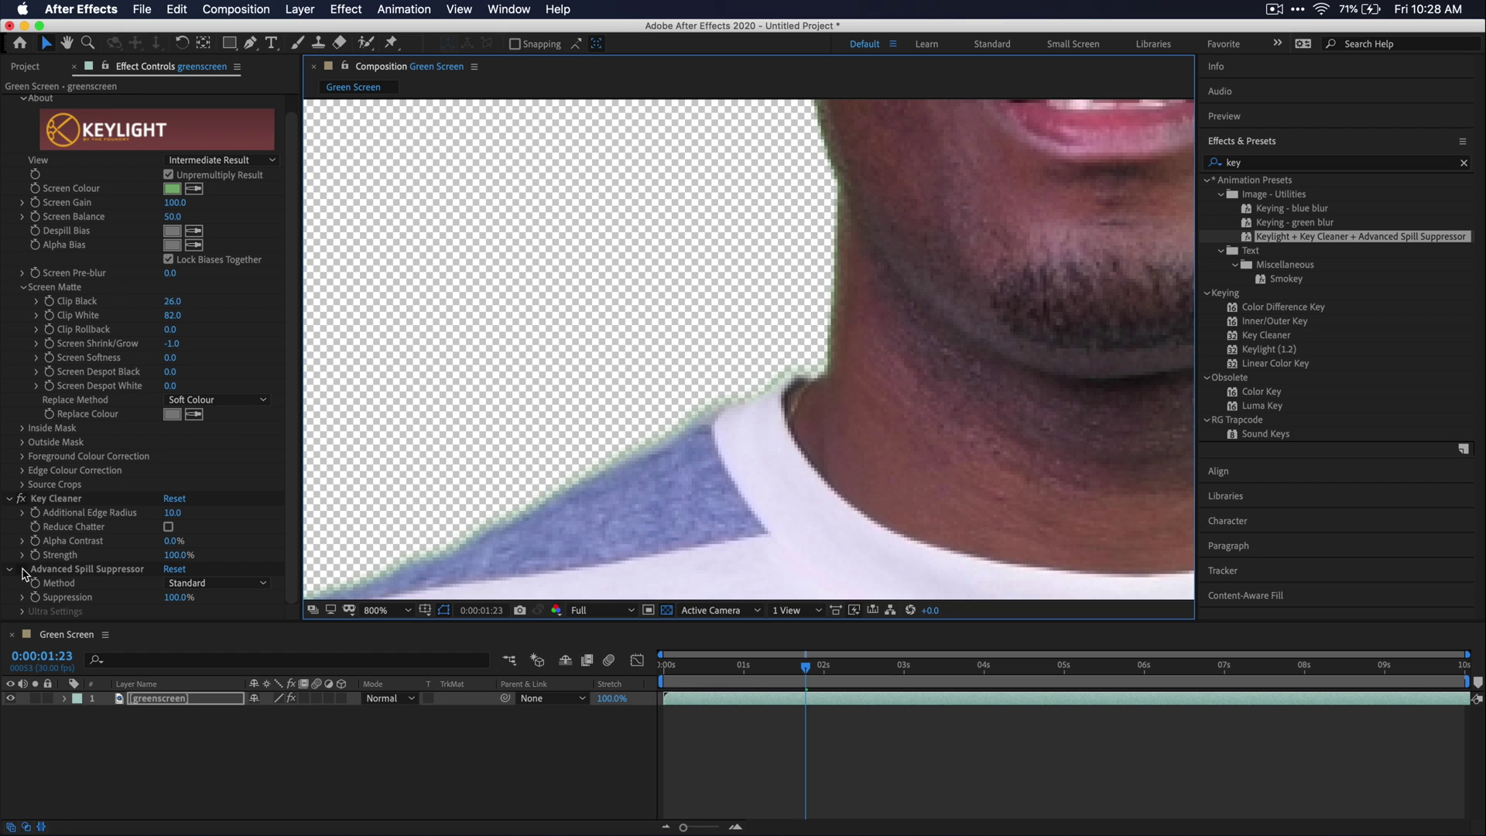
click(22, 571)
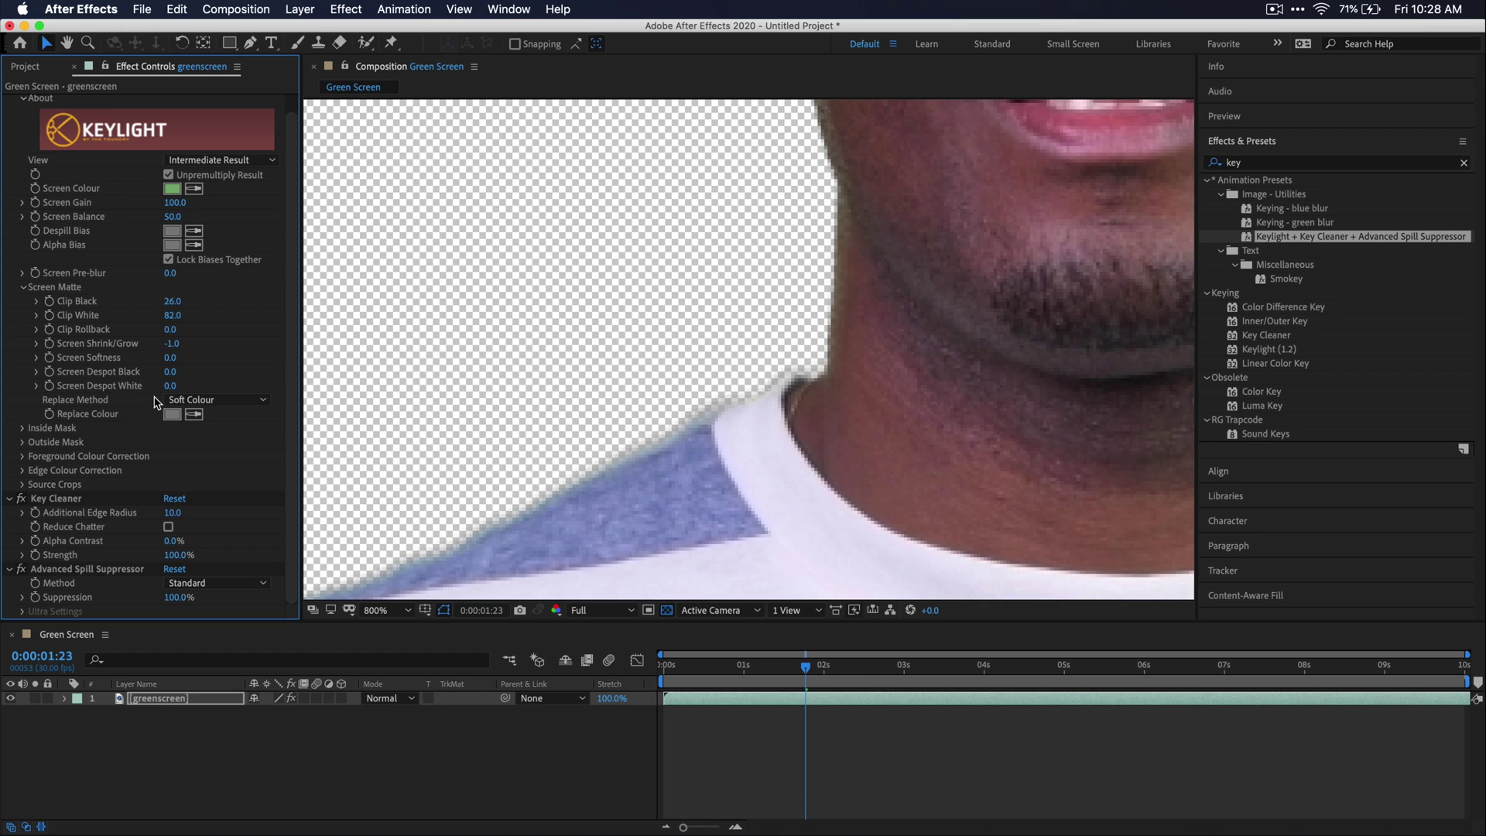
click(172, 343)
text(-2)
key(Return)
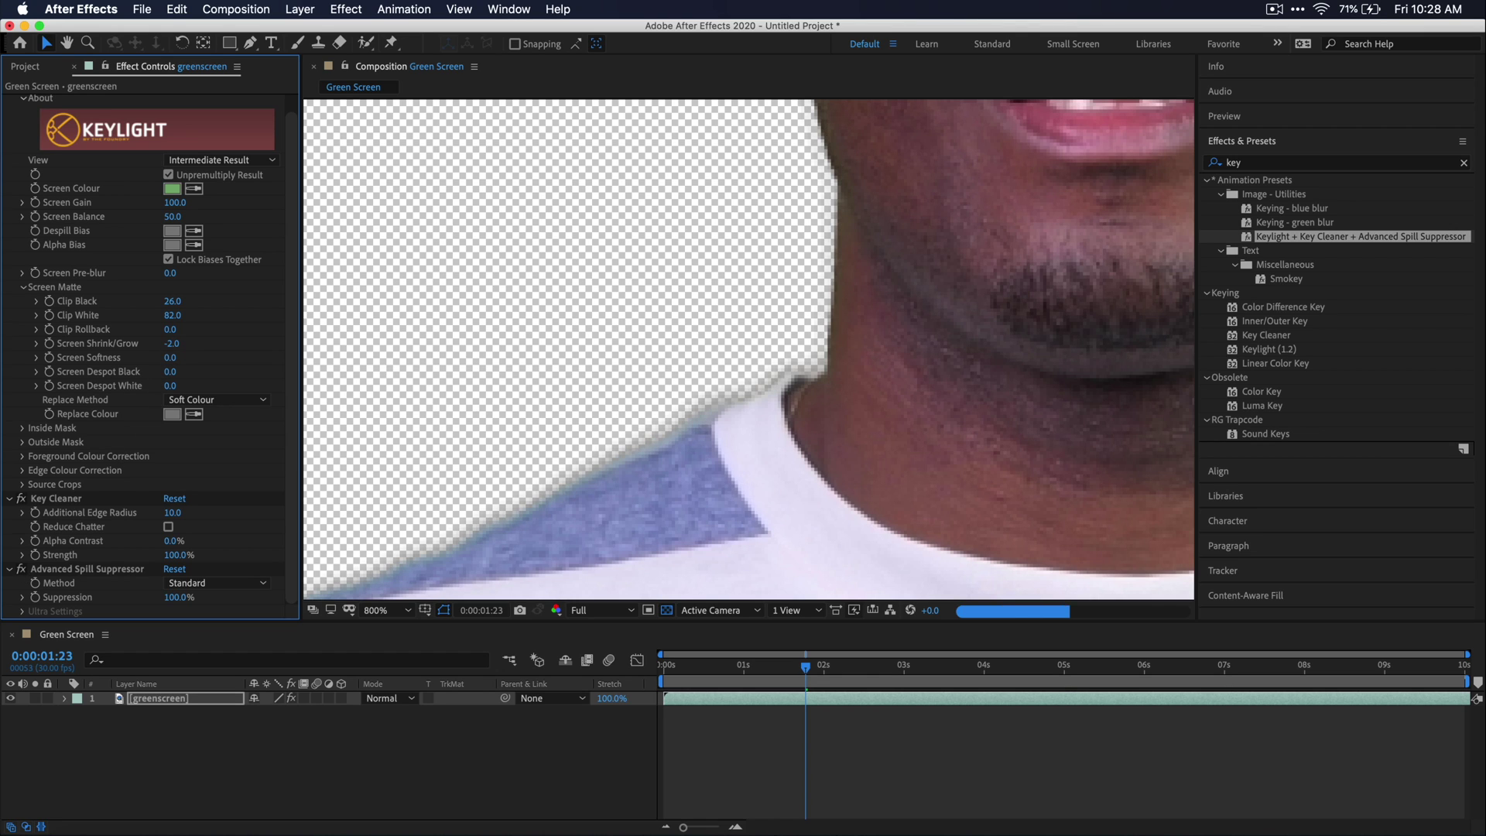
- Pan the magnified view over the nose, mouth, top of head and eye-ear edges
drag(823, 222, 1148, 510)
drag(615, 193, 413, 326)
drag(599, 400, 652, 120)
- Fit the whole composition in the viewer and enable Key Cleaner's Reduce Chatter
key(v)
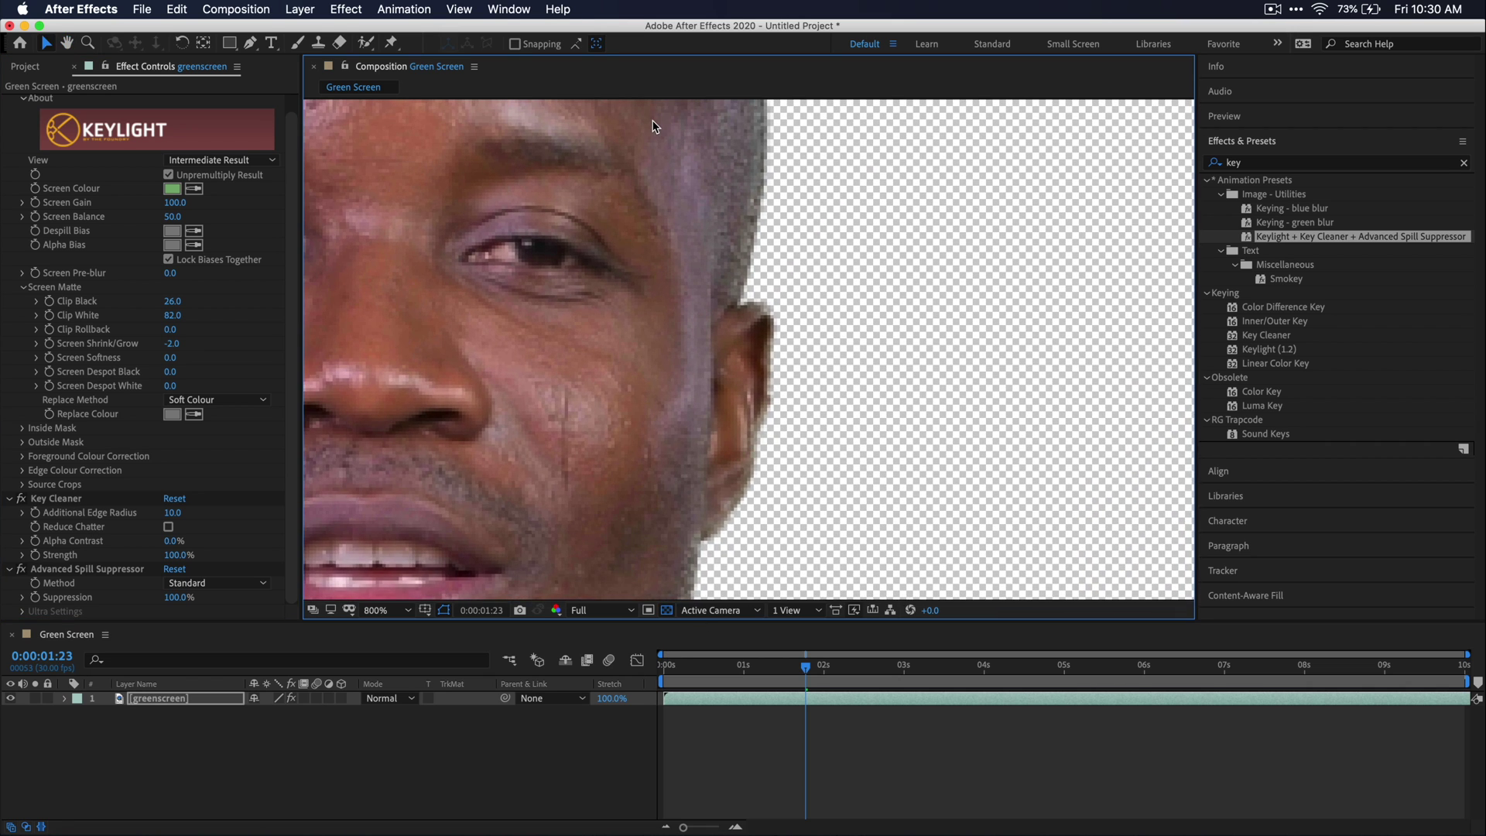
key(shift+slash)
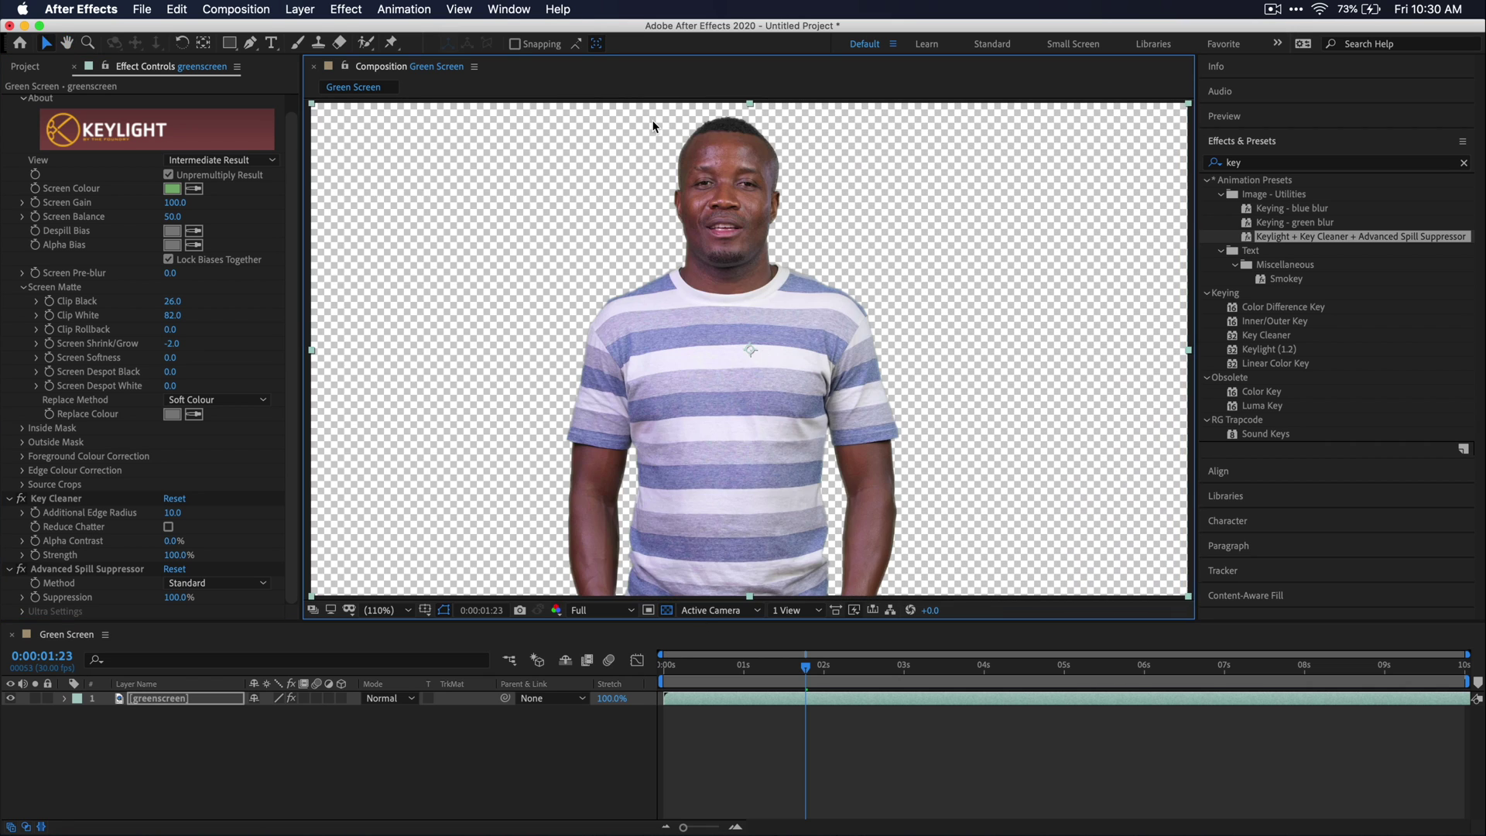
click(168, 527)
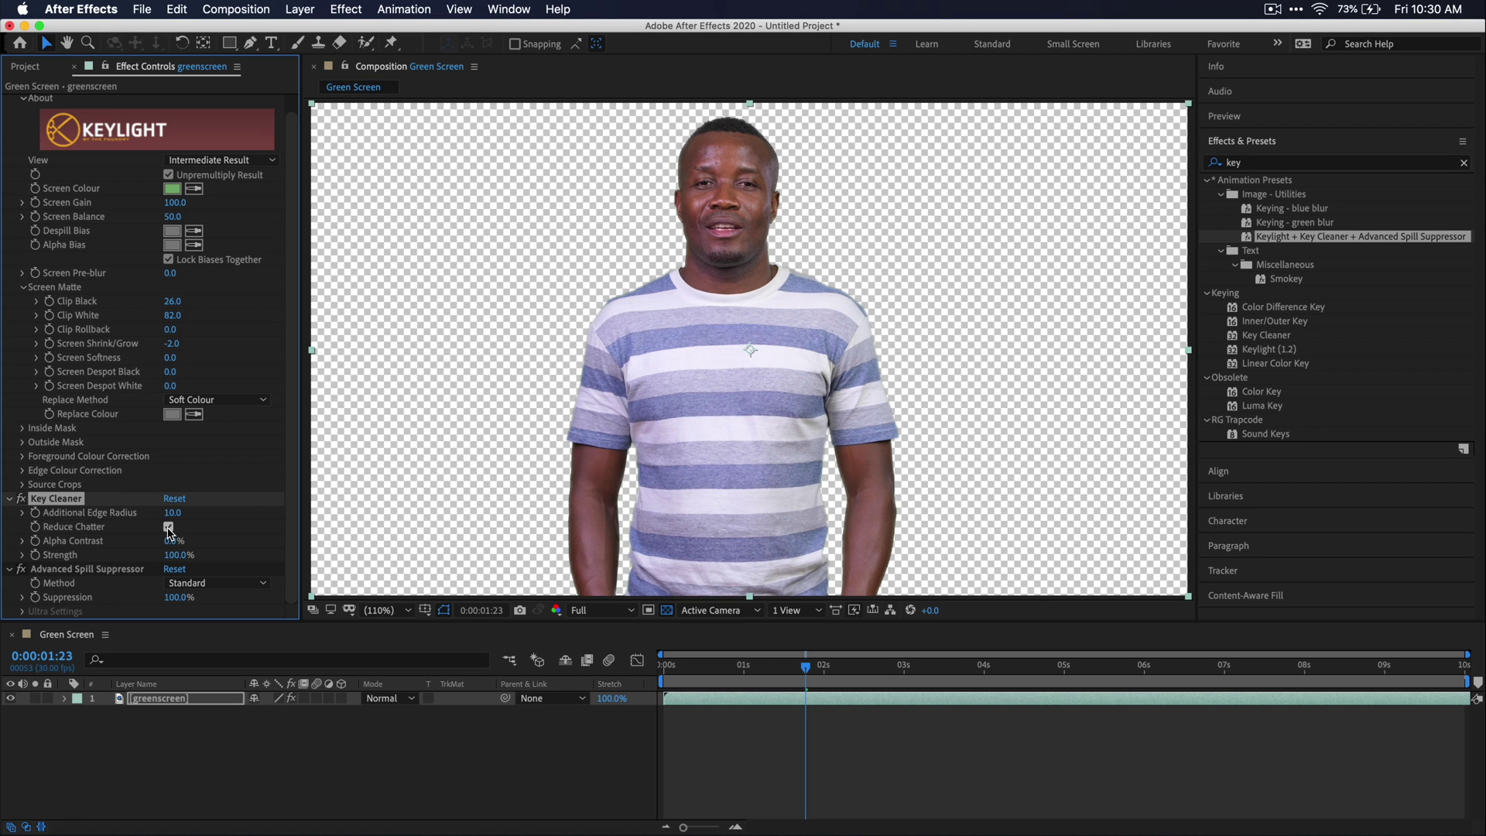
- Drag background.jpg from the Project panel into the timeline beneath the greenscreen layer
click(31, 67)
click(58, 247)
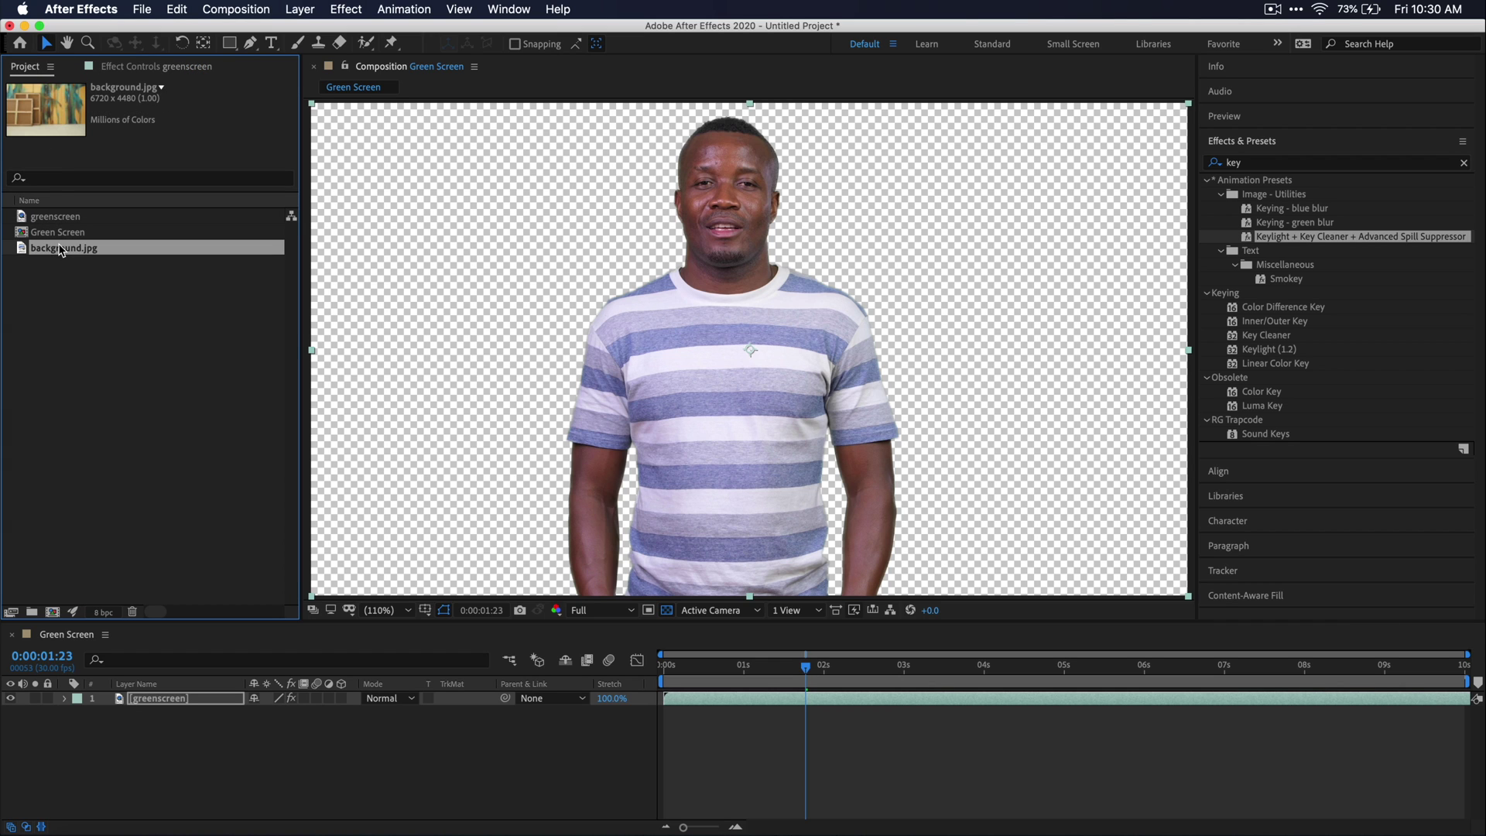
drag(56, 248, 178, 719)
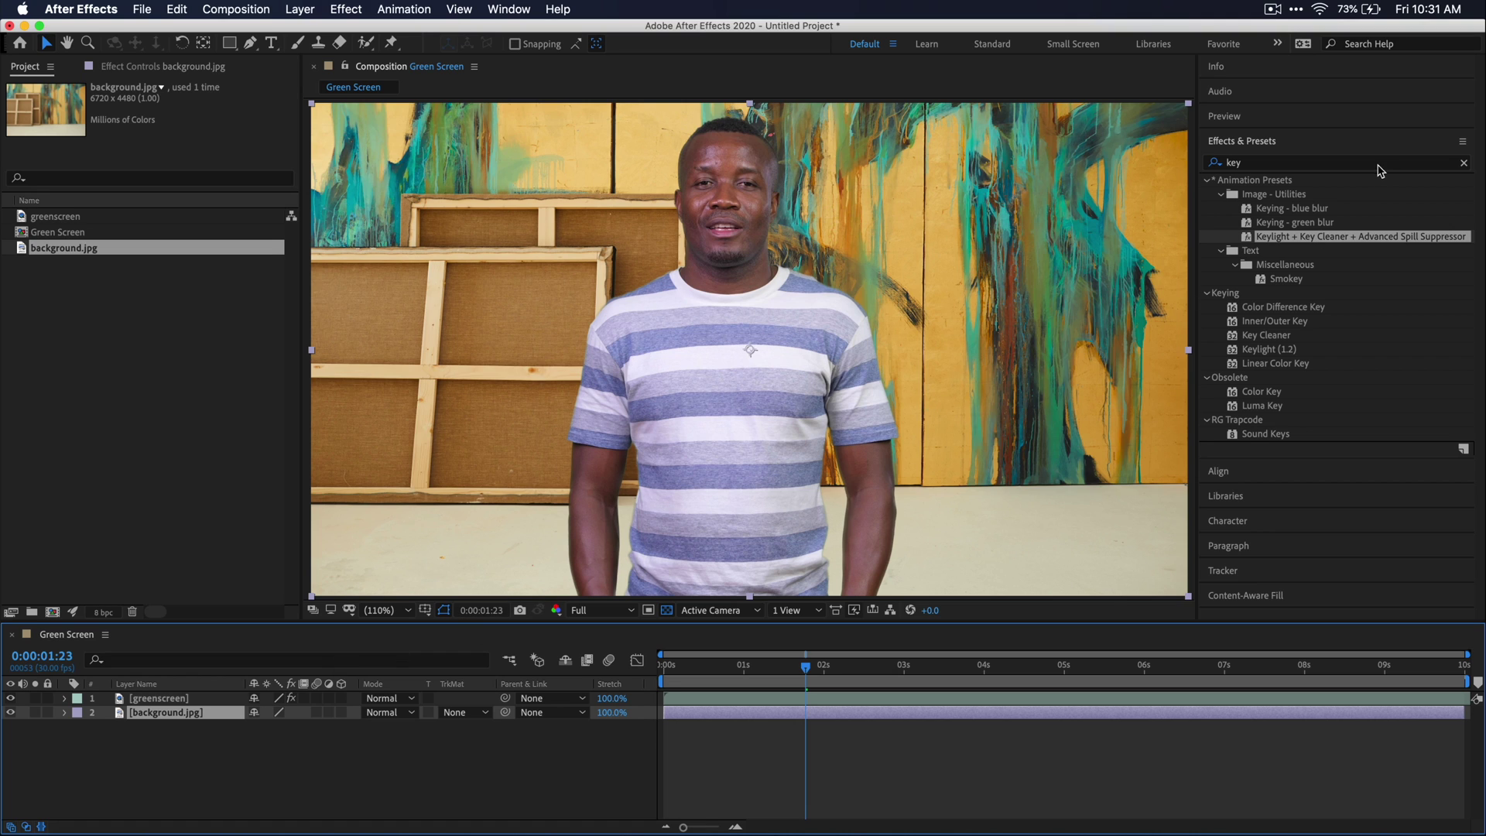
- Apply Fast Box Blur to background.jpg with radius 6 and Repeat Edge Pixels on
click(1315, 162)
text(fast)
drag(1278, 264, 205, 712)
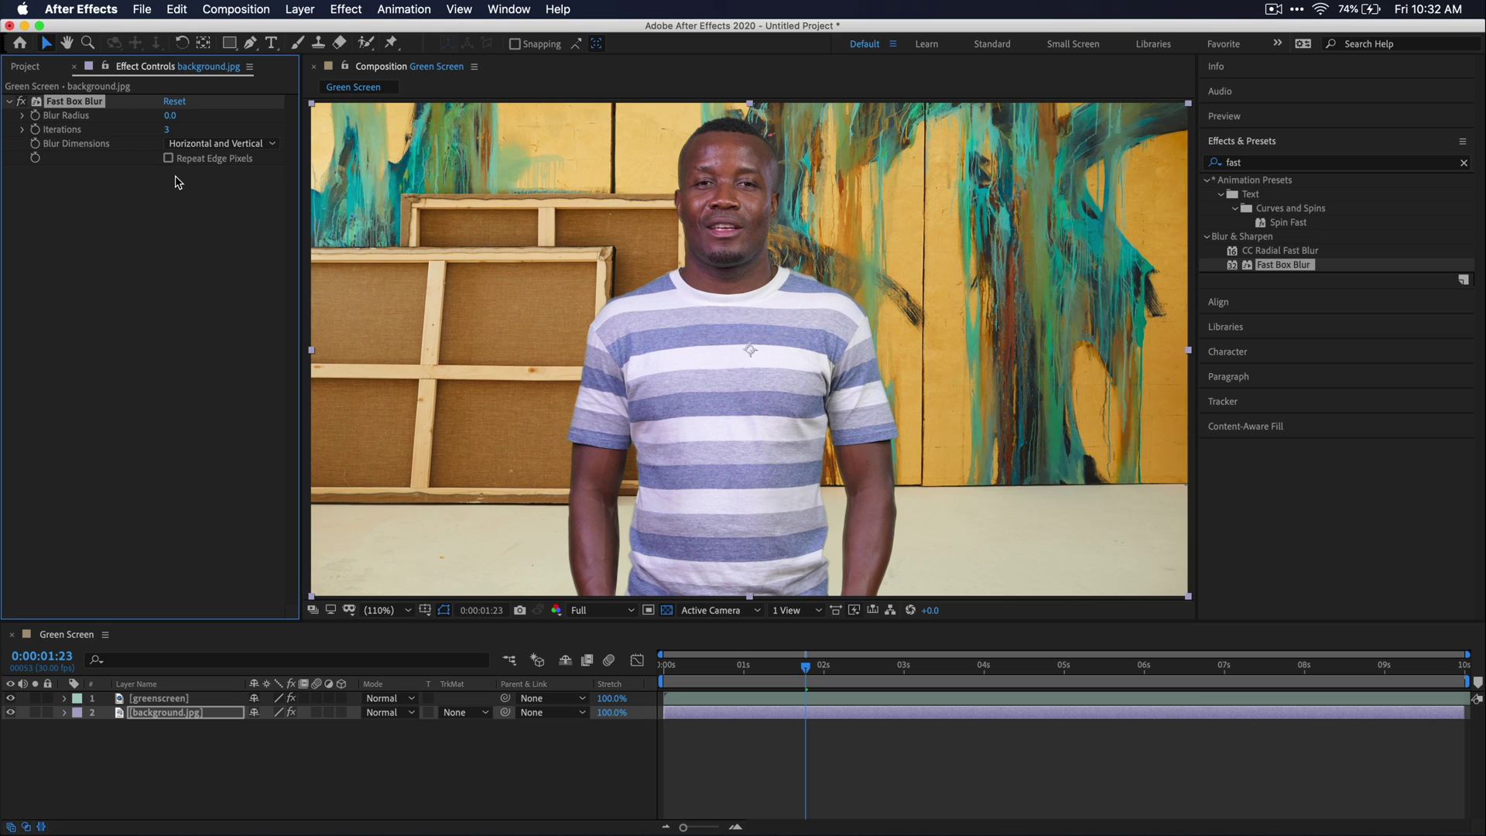
drag(170, 116, 187, 121)
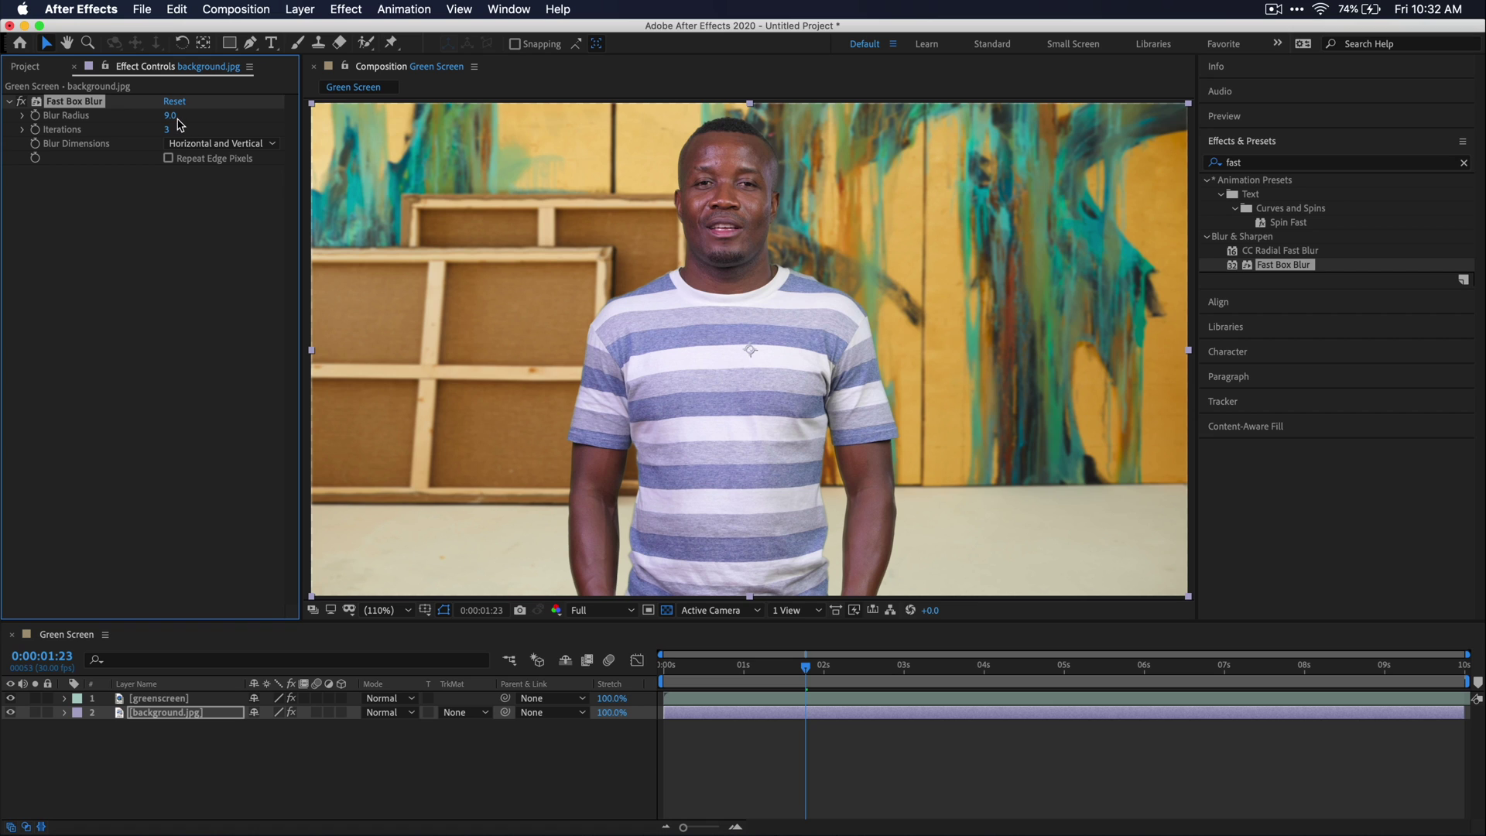
drag(171, 116, 232, 118)
click(168, 158)
click(171, 116)
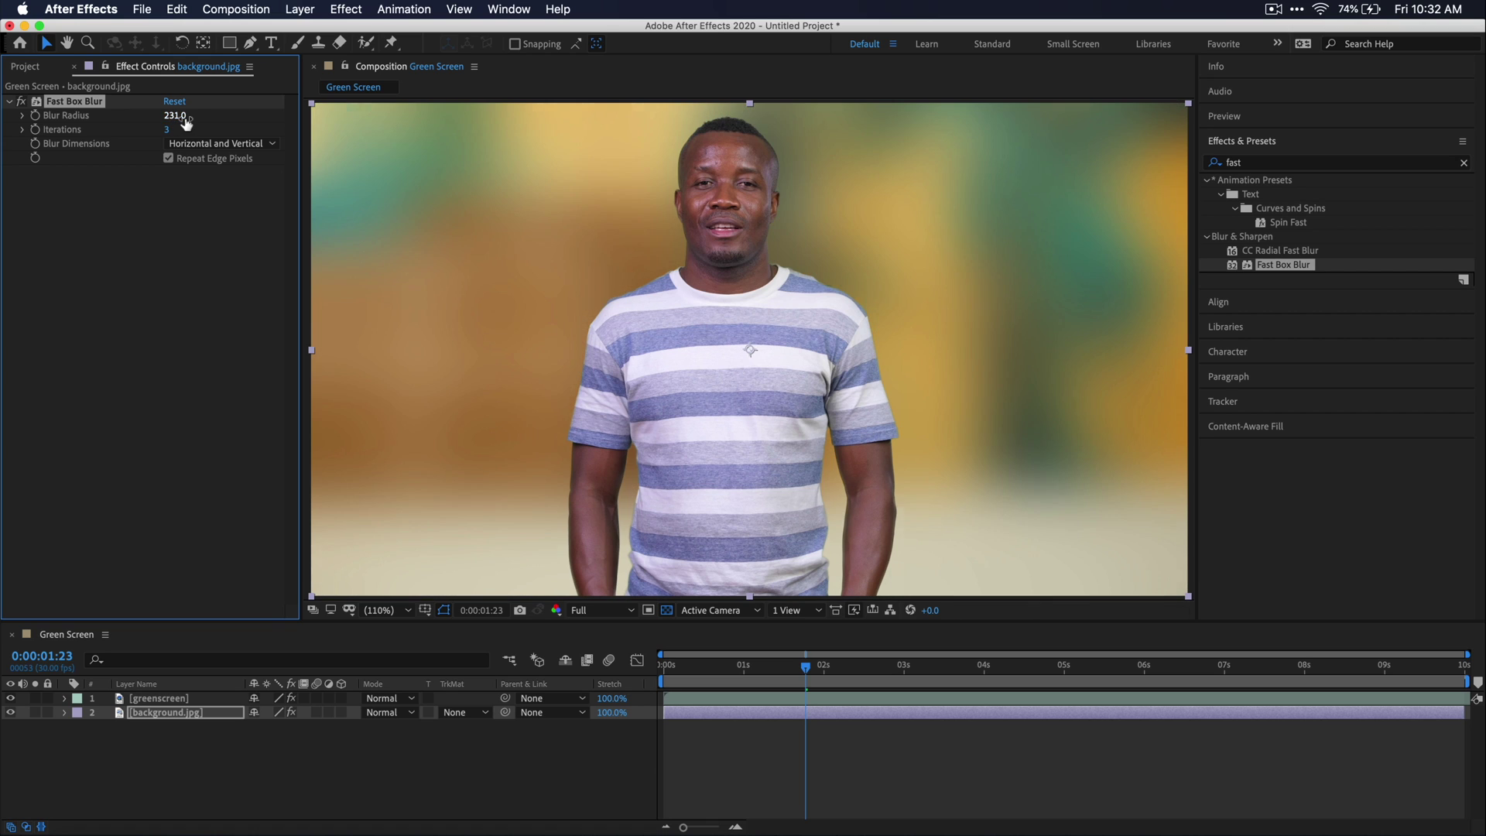
text(6)
key(Return)
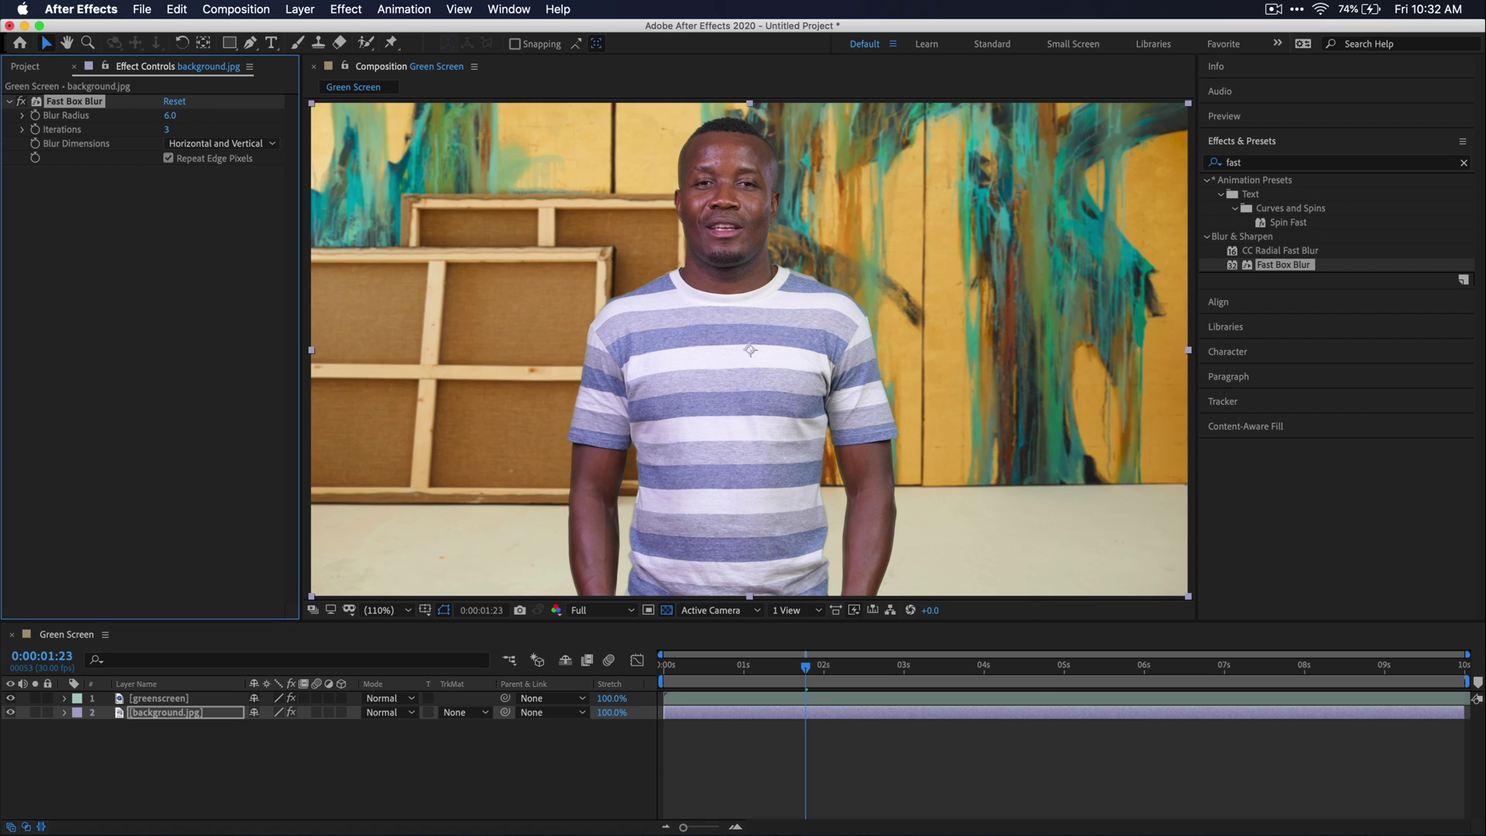
- Add Levels to the background and lower Output White to 228
key(ctrl+space)
text(level)
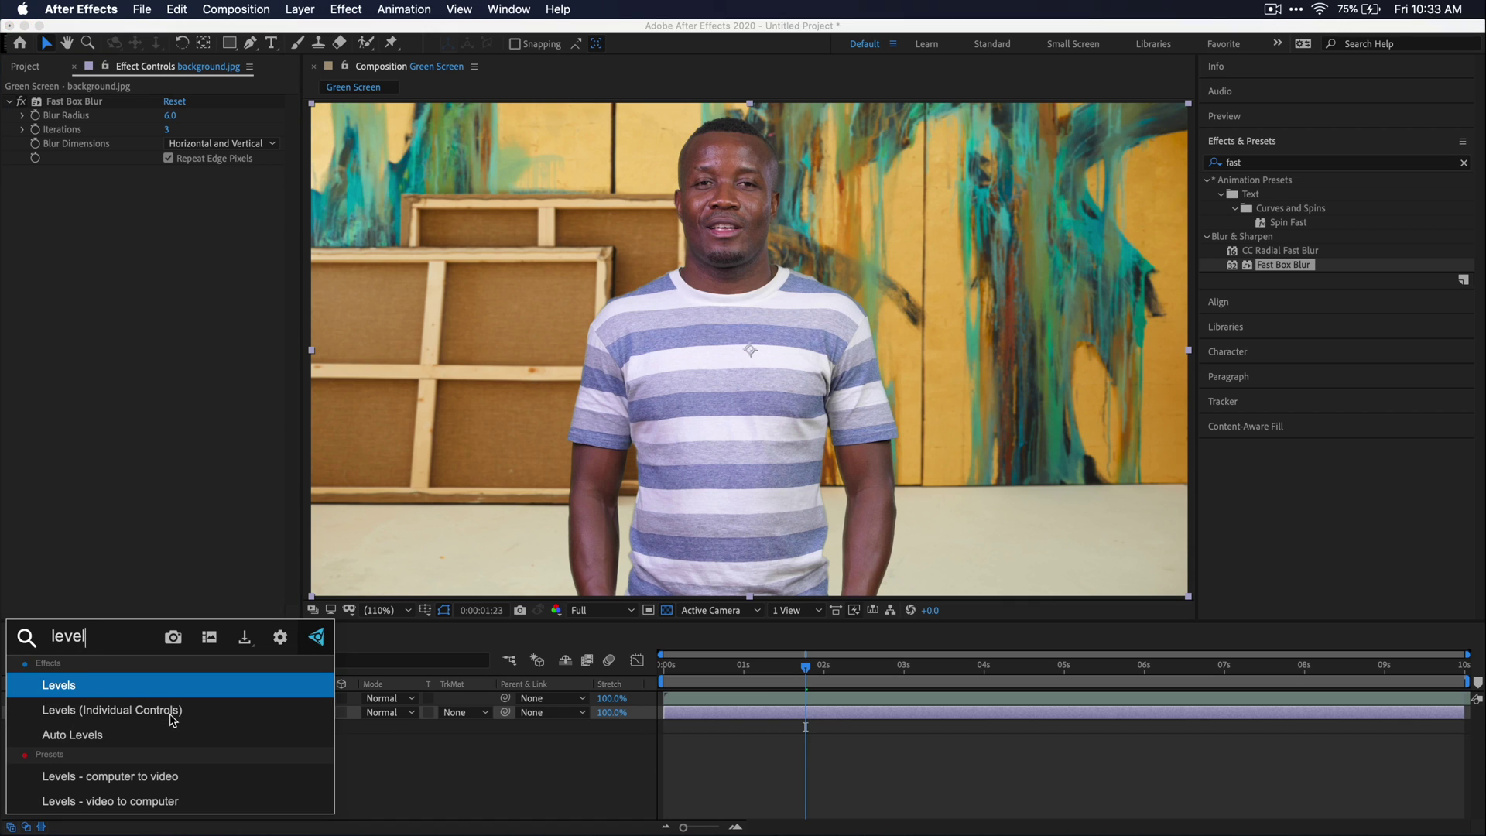
key(Return)
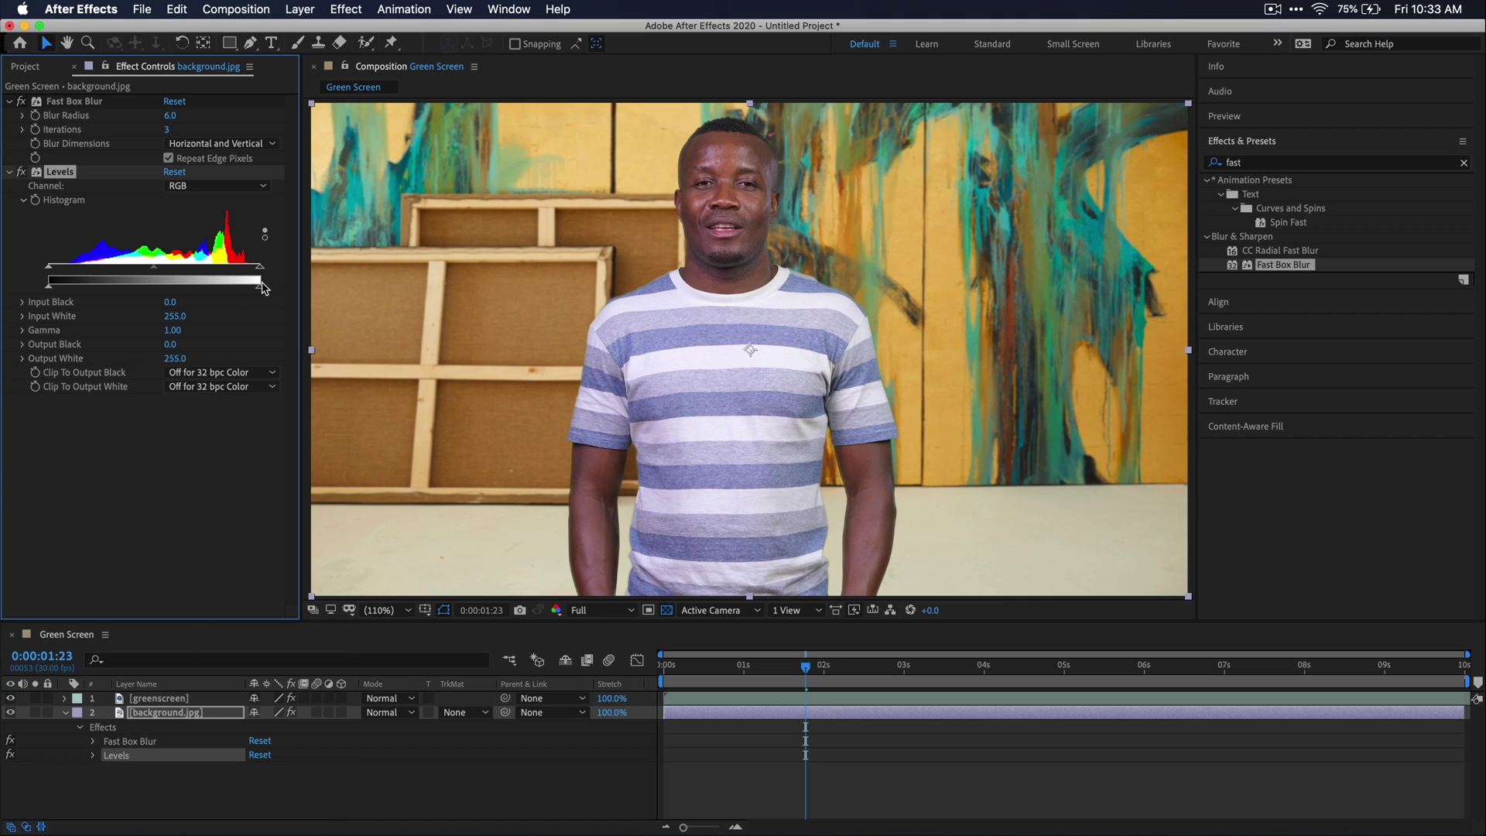
drag(261, 291, 239, 294)
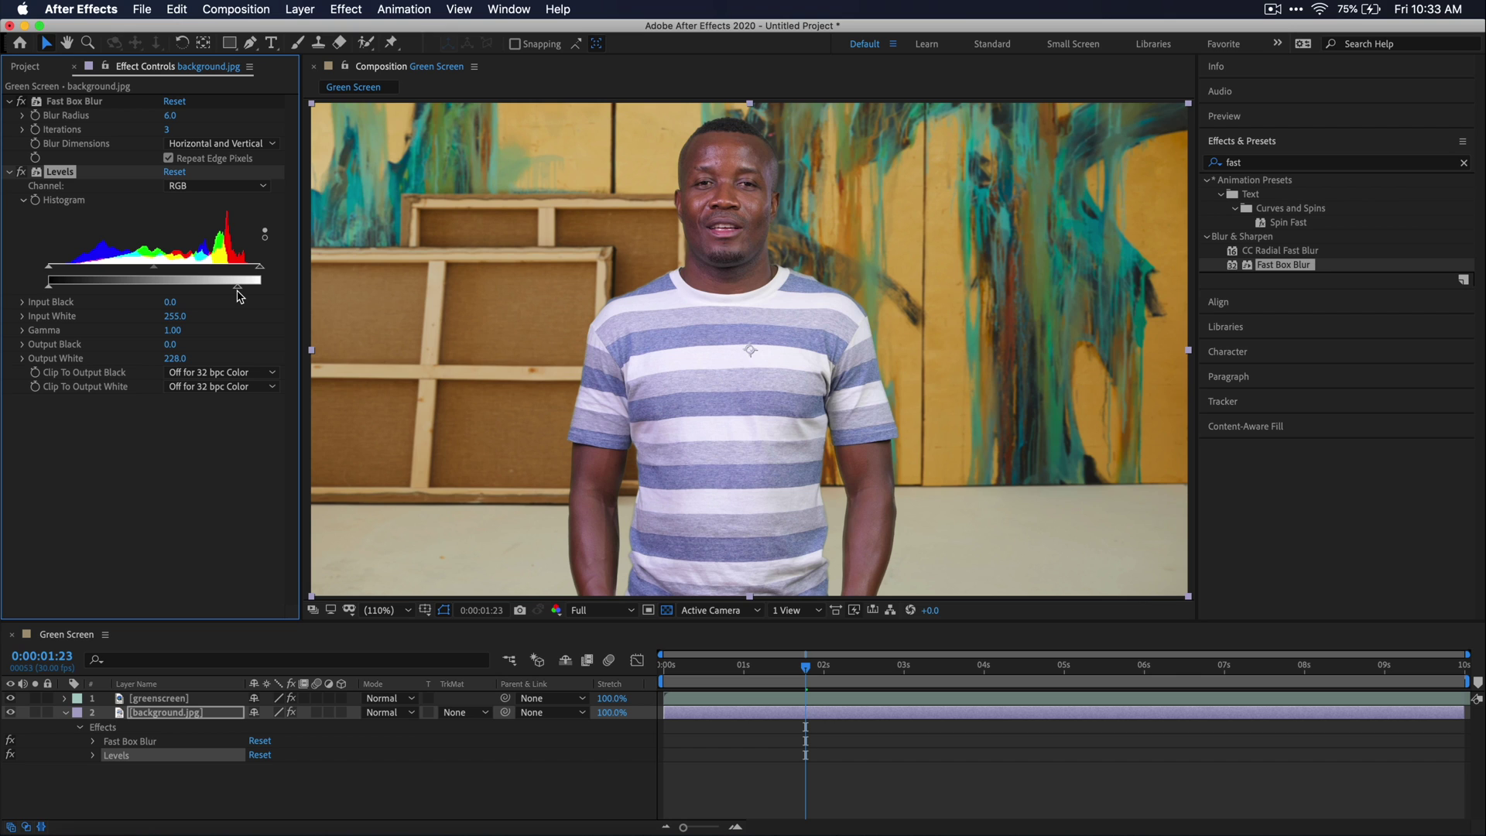
- Add Lumetri Color to the greenscreen layer and raise White Balance Temperature to 13
click(157, 698)
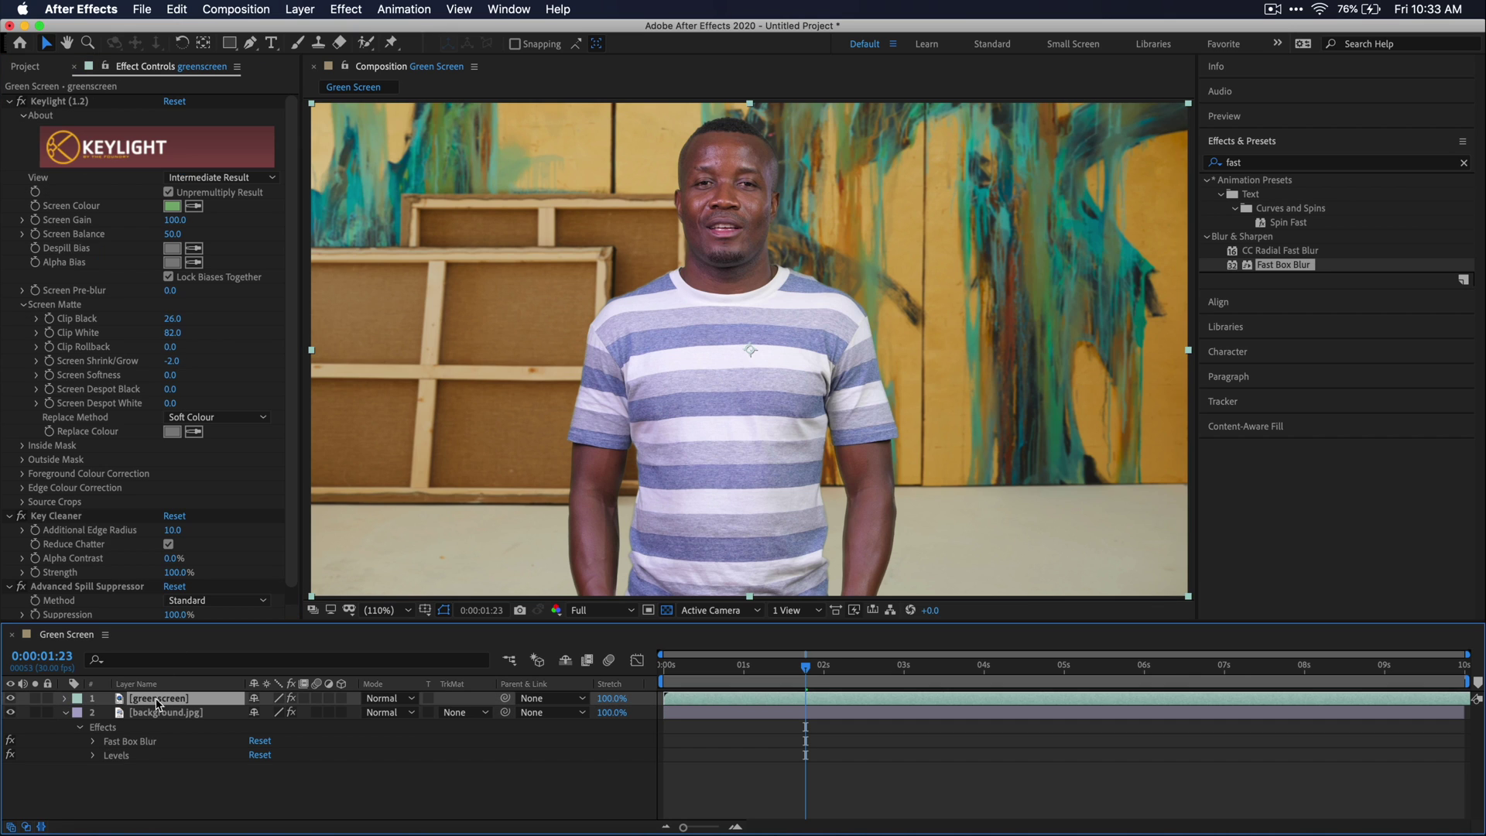
key(ctrl+space)
text(lume)
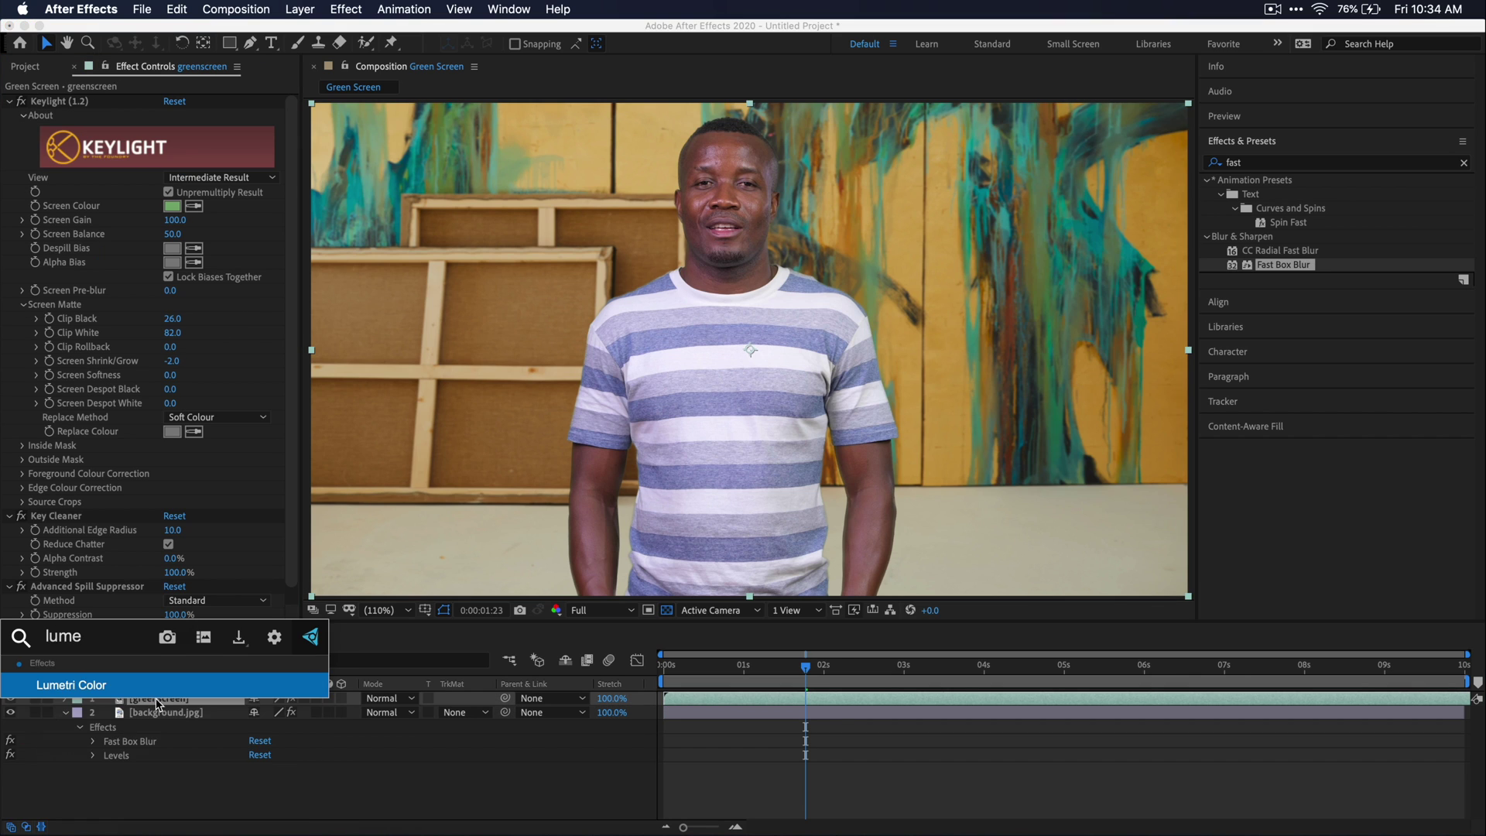
key(Return)
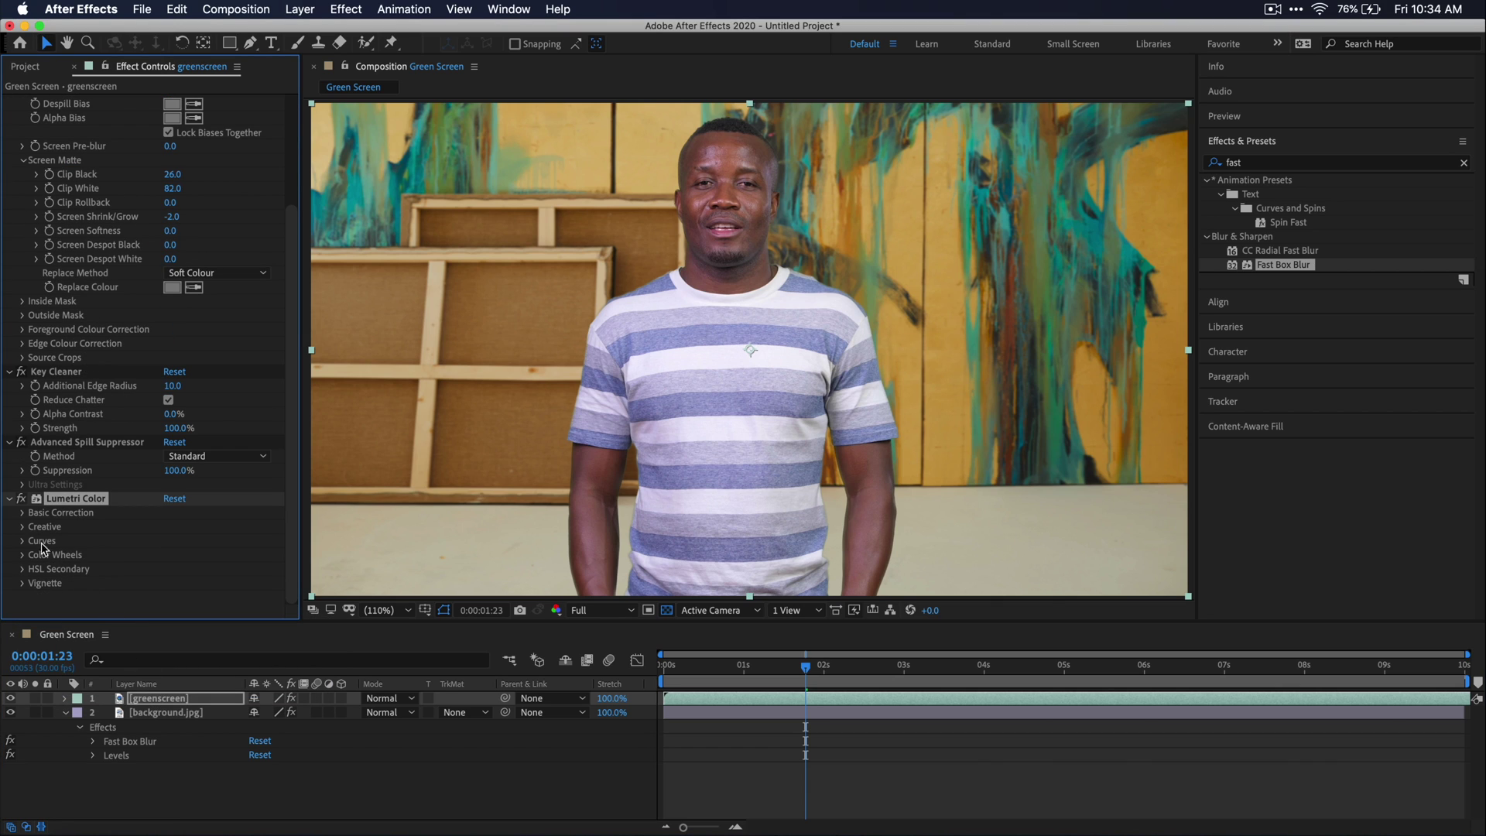
click(23, 513)
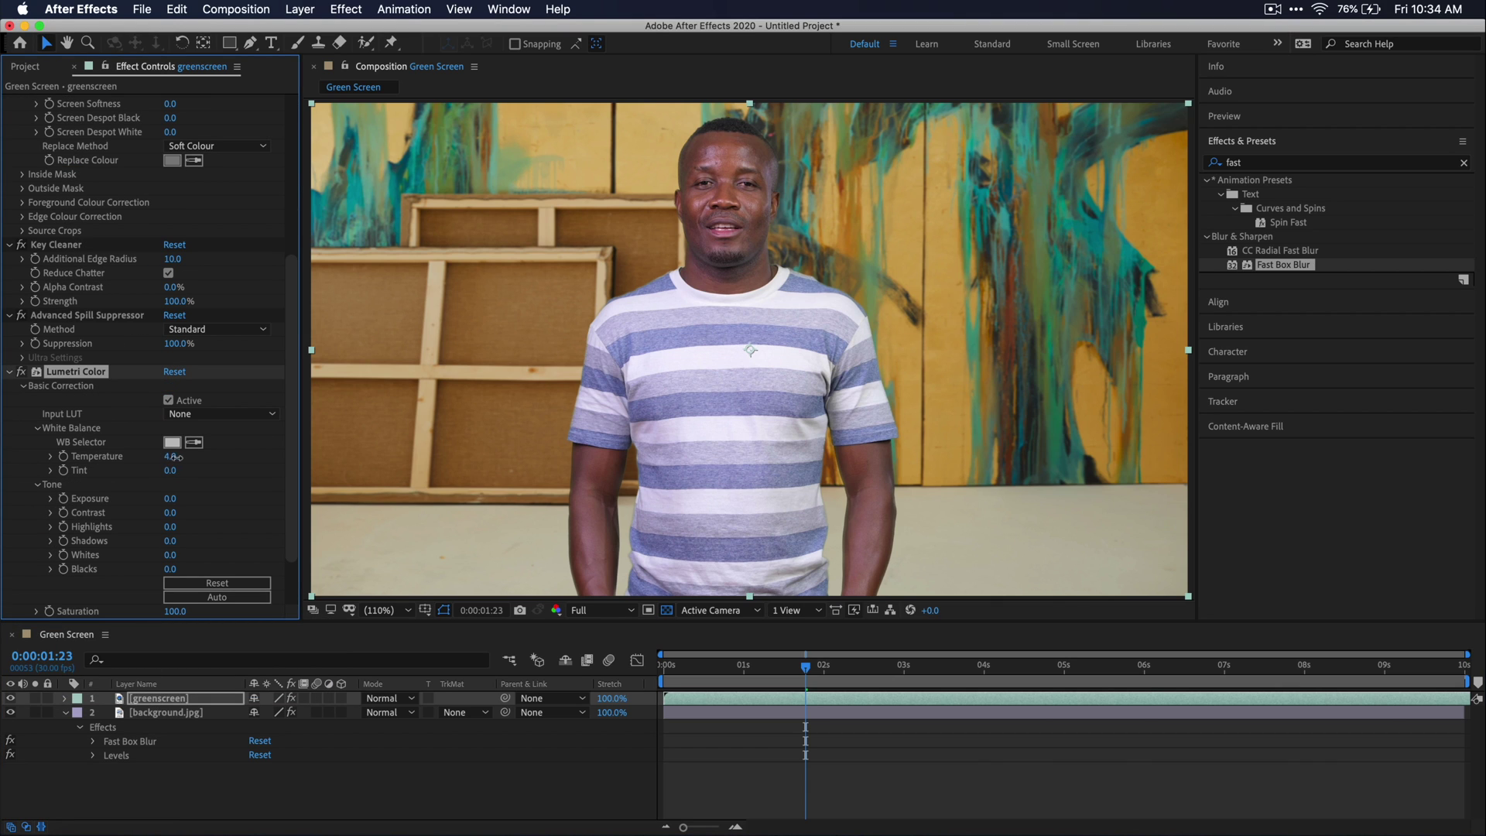
drag(178, 457, 183, 457)
- Toggle Lumetri Color off and on to compare the warming, leaving it enabled
click(22, 373)
click(22, 373)
click(21, 373)
click(22, 372)
- Pre-compose the greenscreen layer as 'GreenScreen', moving all attributes into it
right_click(179, 704)
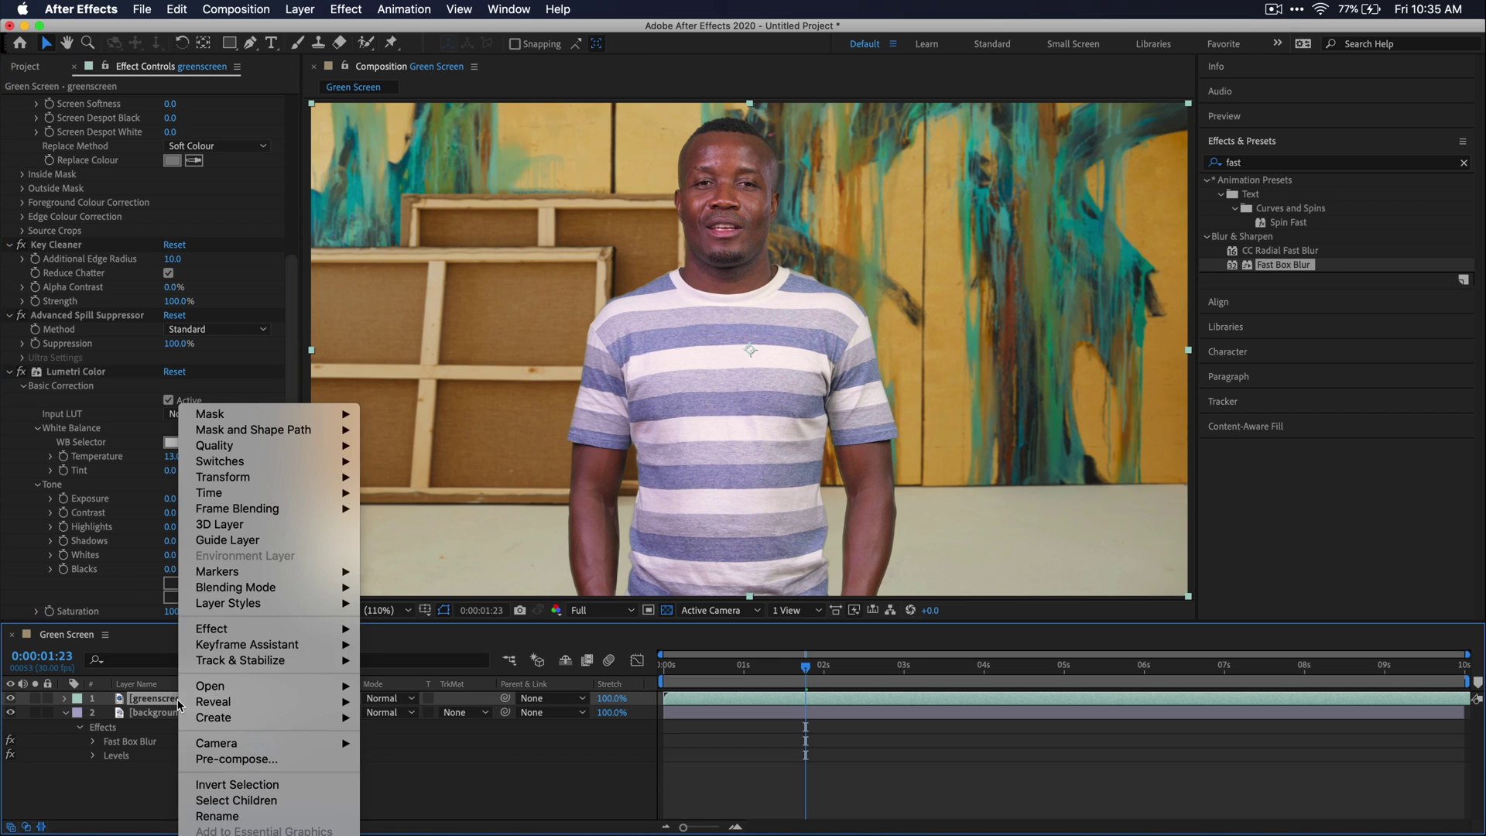
click(230, 758)
text(GreenScreen)
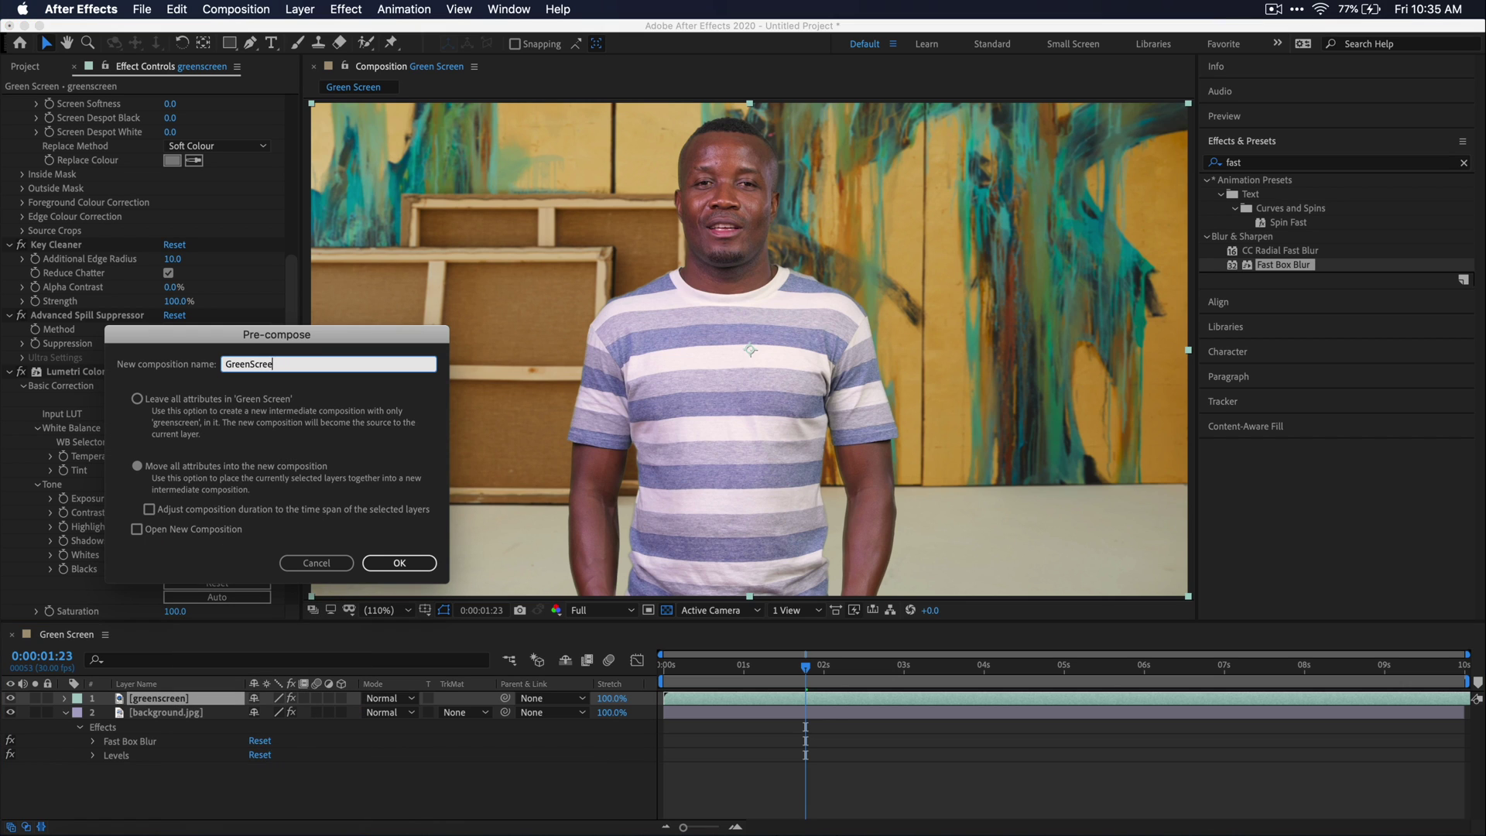
click(138, 466)
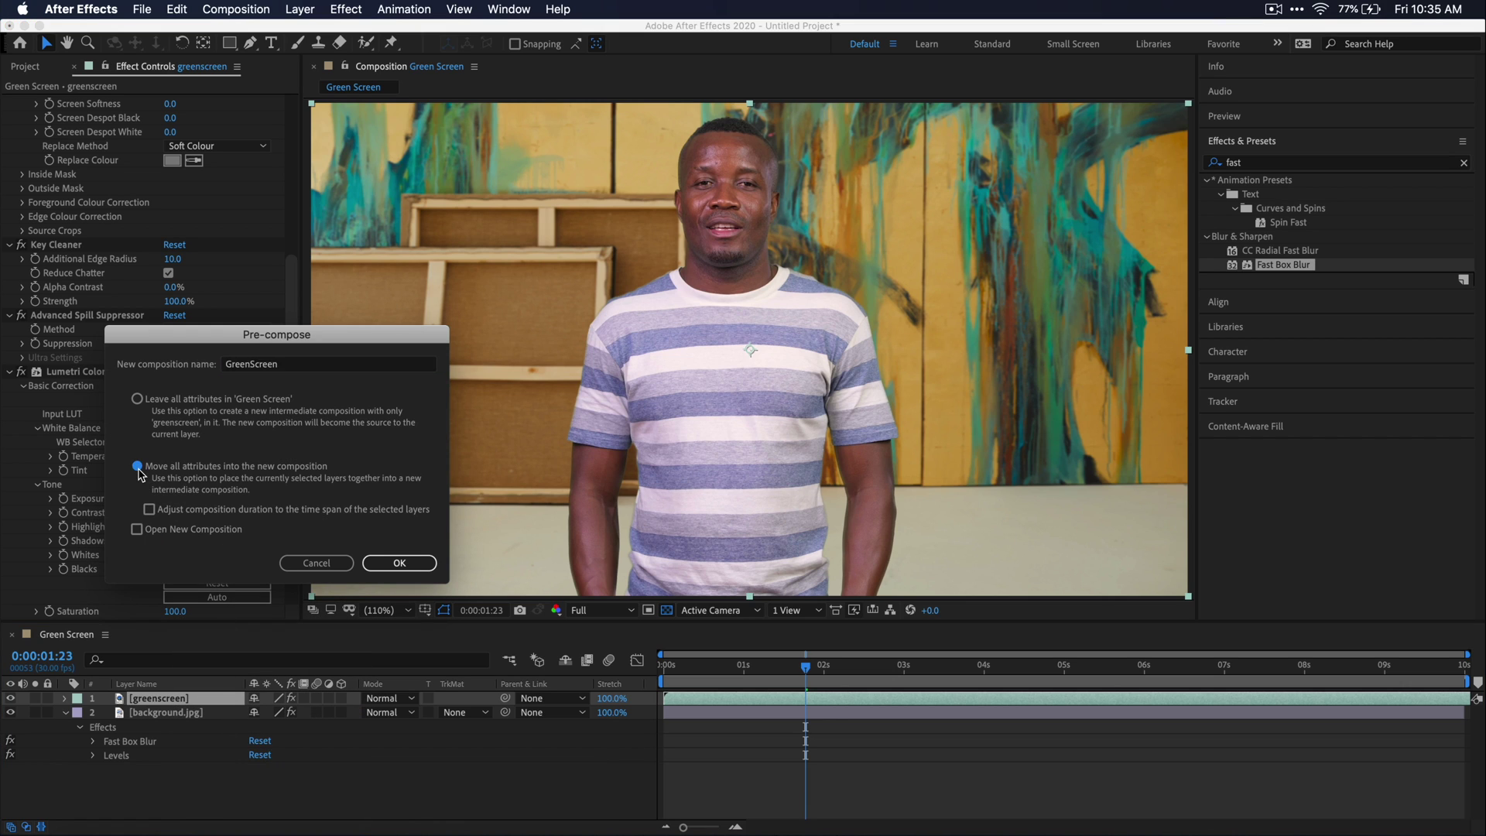
click(389, 562)
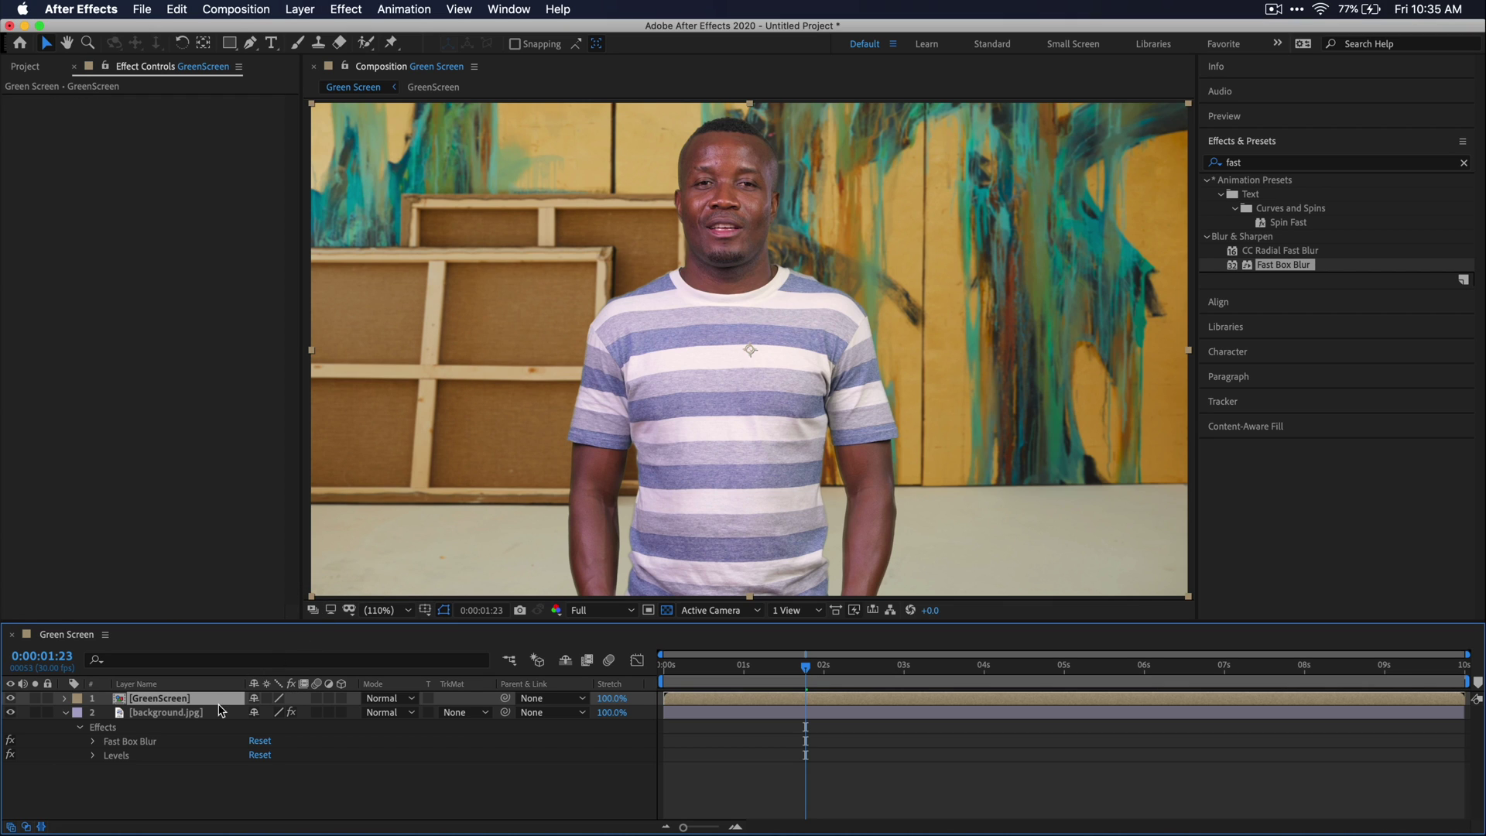
- Duplicate background.jpg and move the copy above GreenScreen as the top layer
click(212, 716)
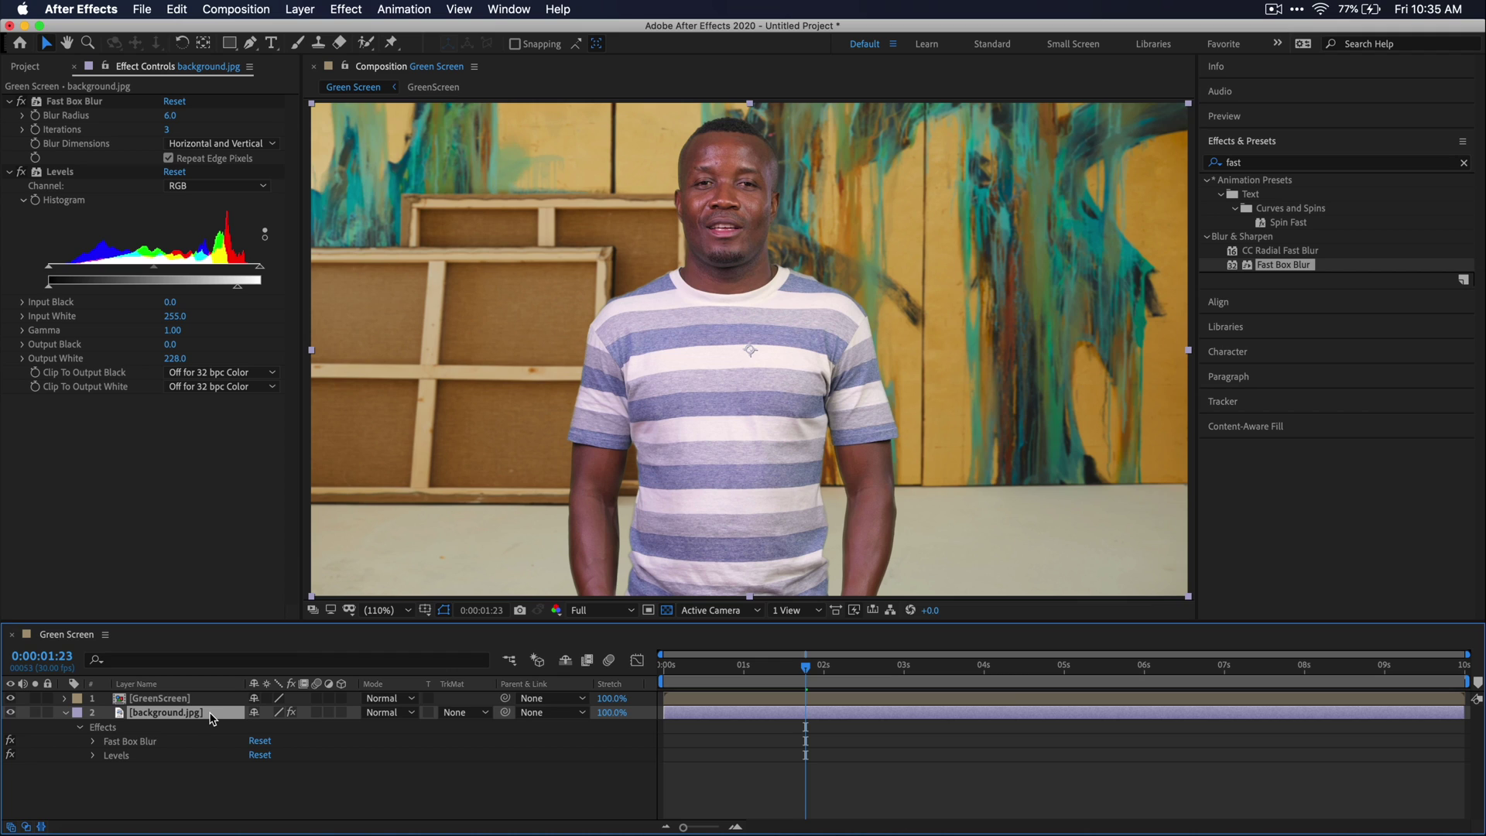
key(super+d)
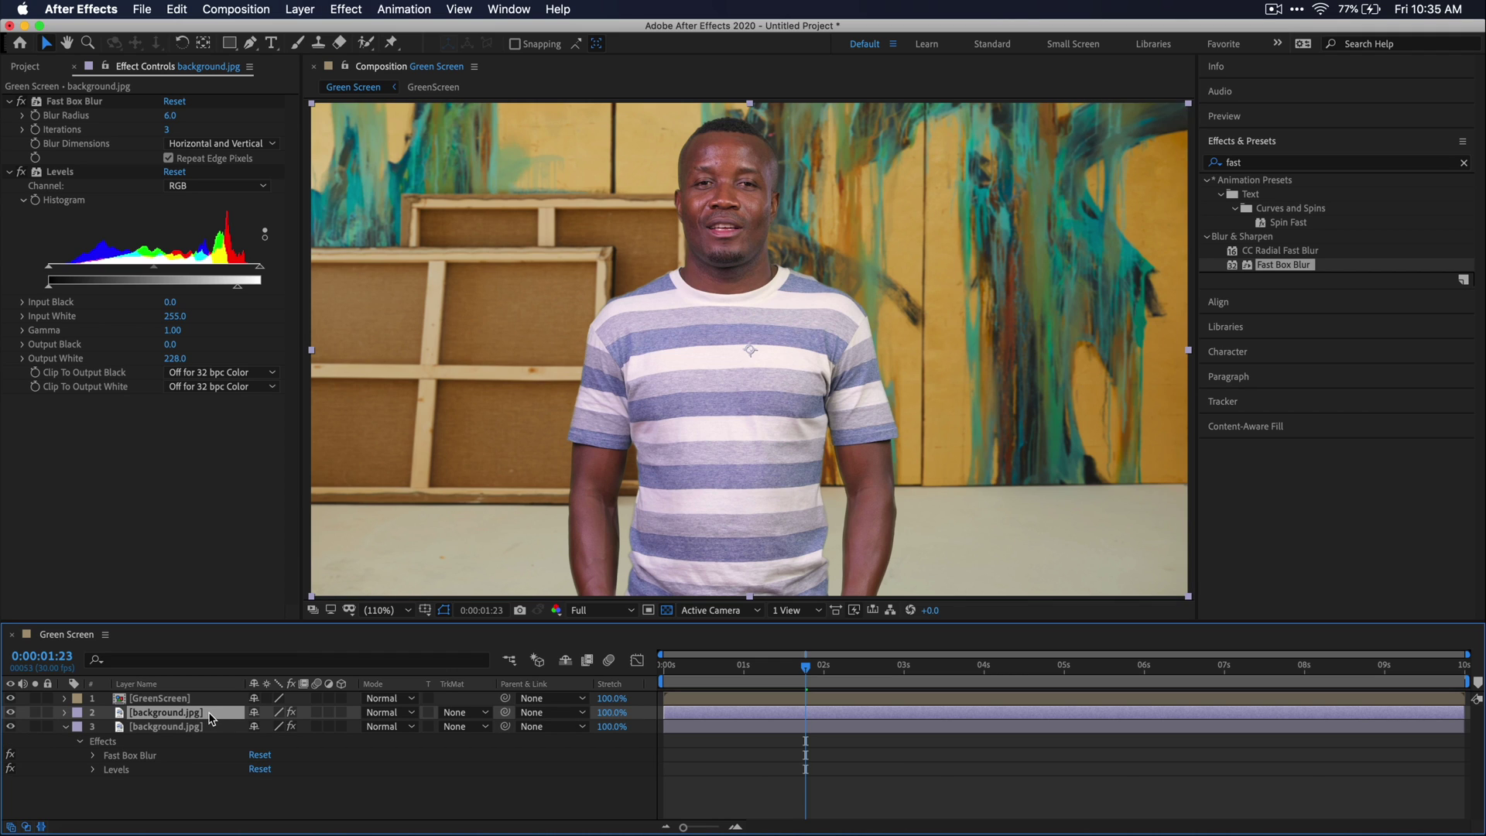
drag(200, 716, 197, 700)
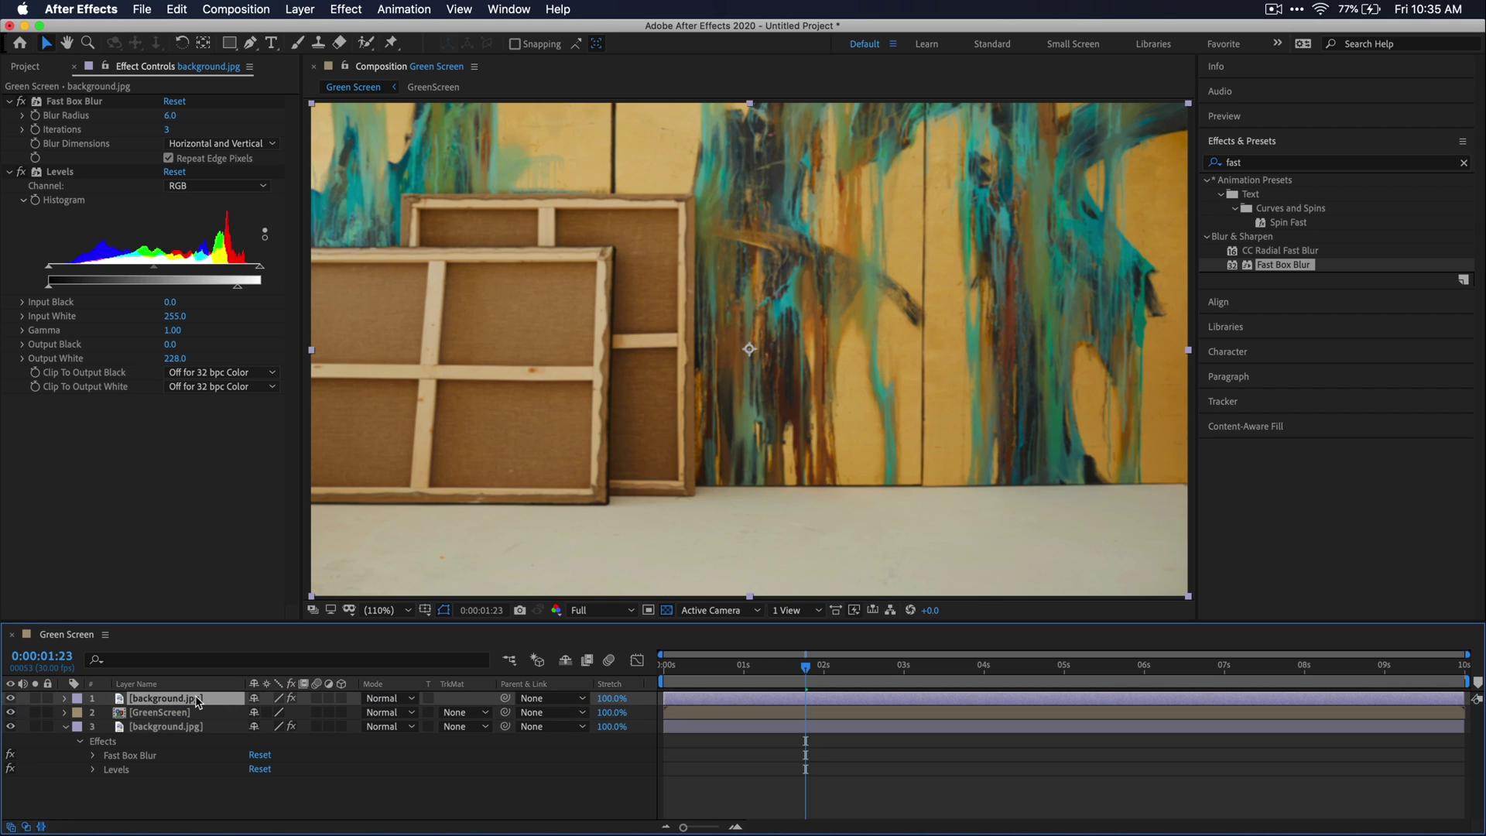
- Apply Set Matte to the top background copy, taking its matte from GreenScreen, and solo it
click(1306, 161)
text(set mat)
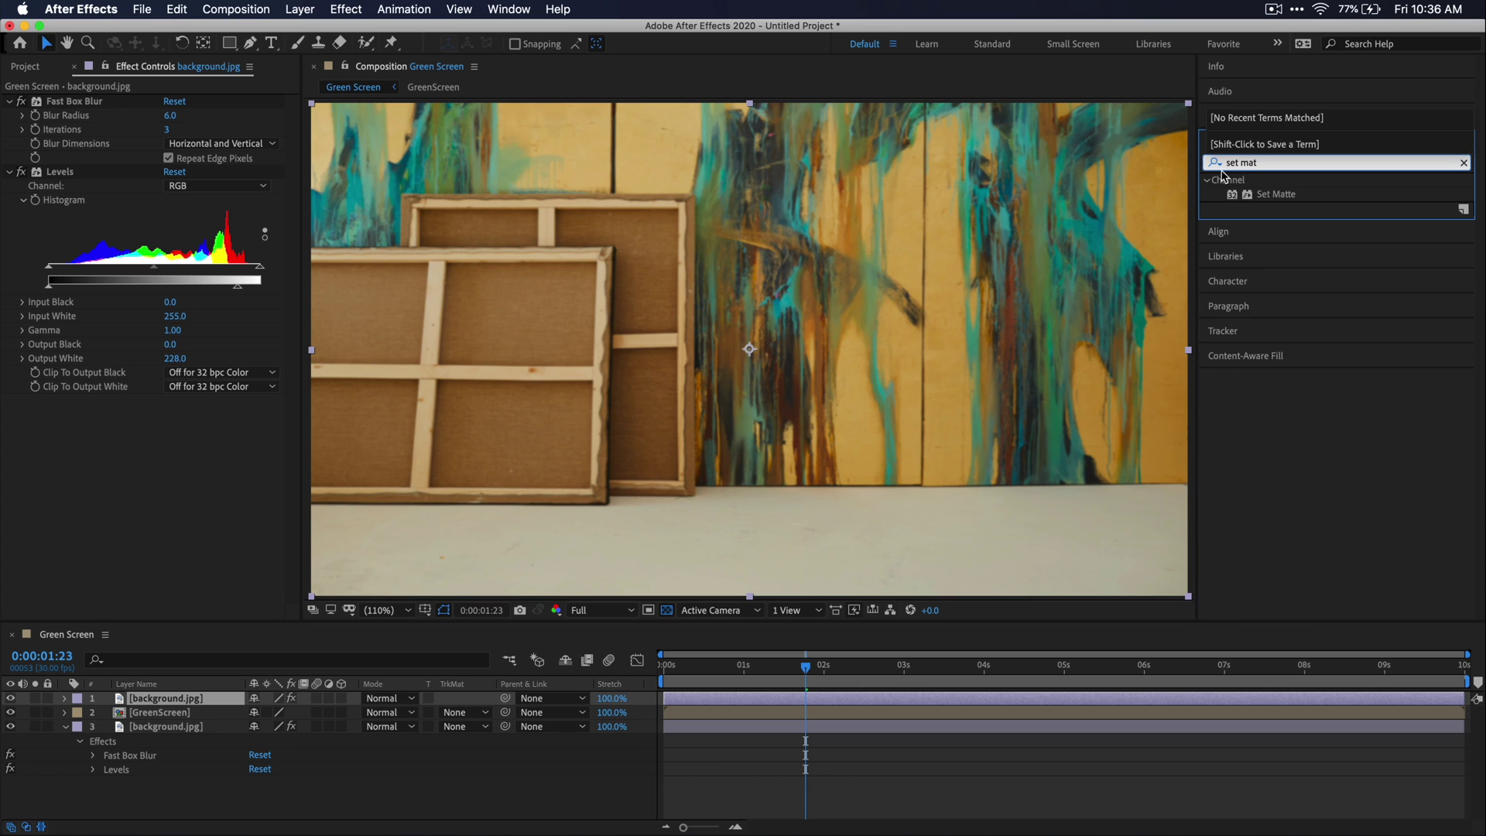
drag(1277, 194, 174, 701)
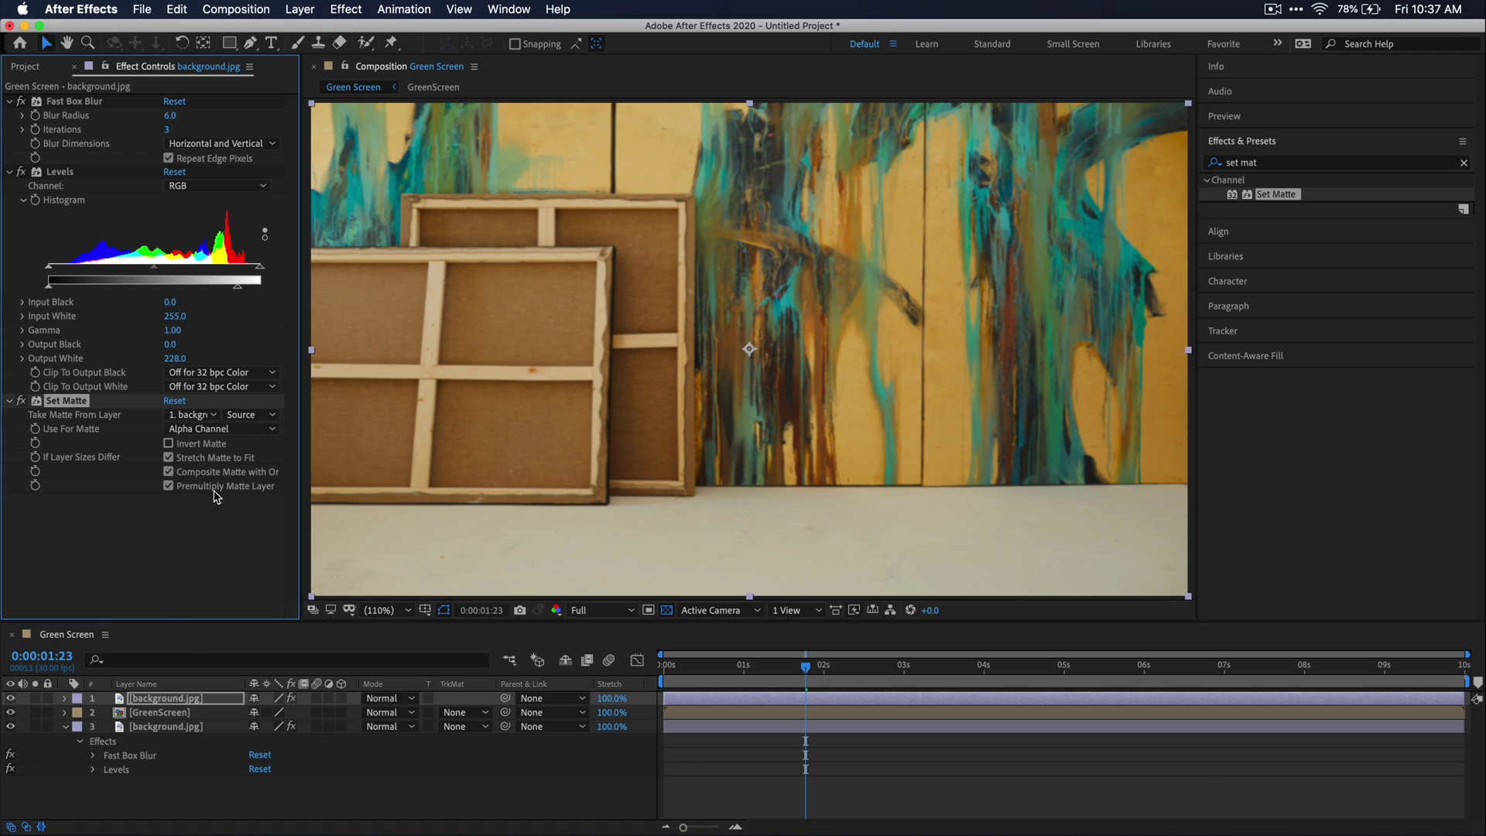
click(217, 419)
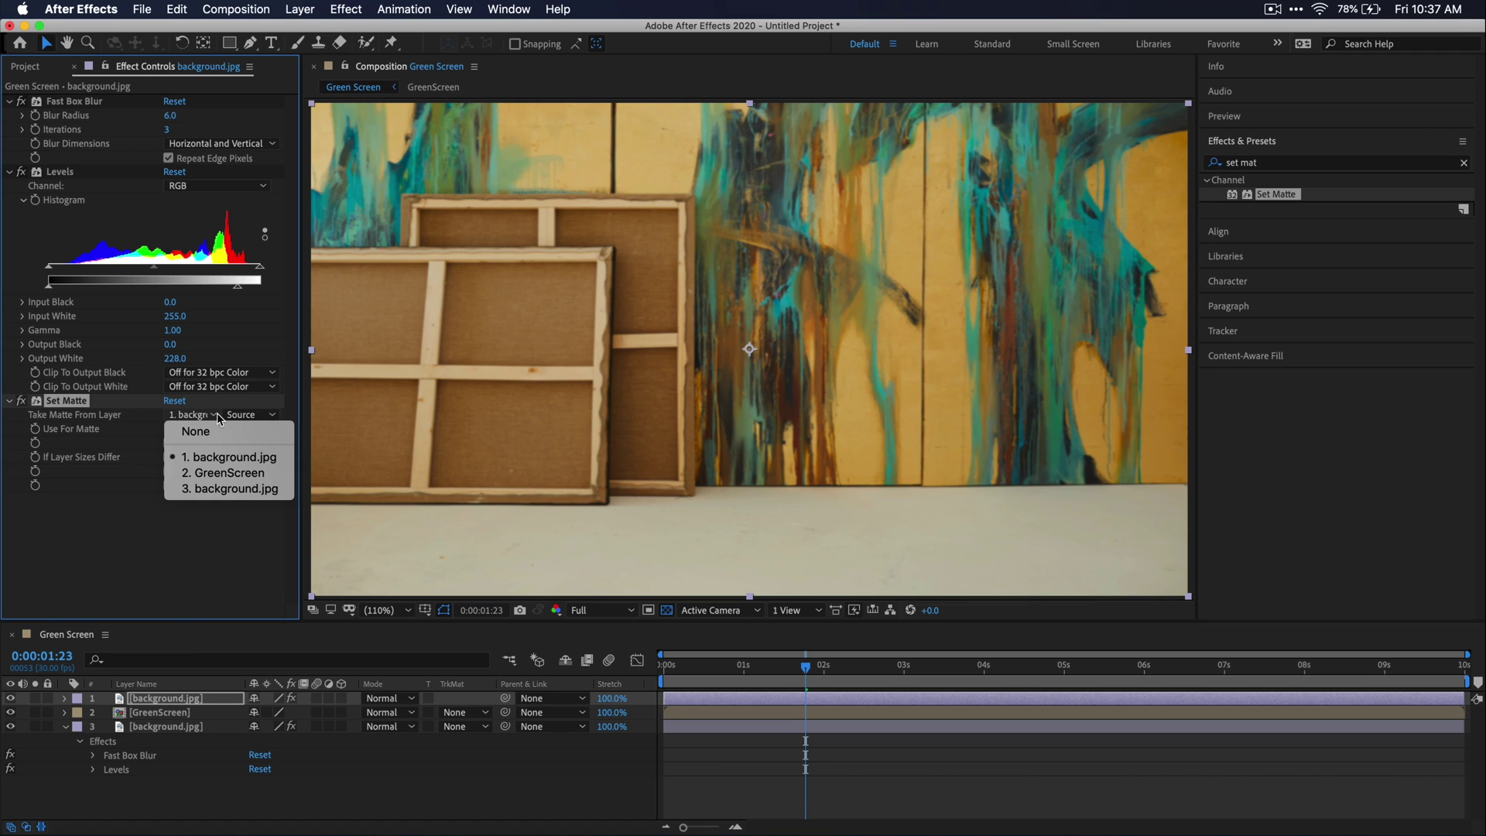
click(258, 477)
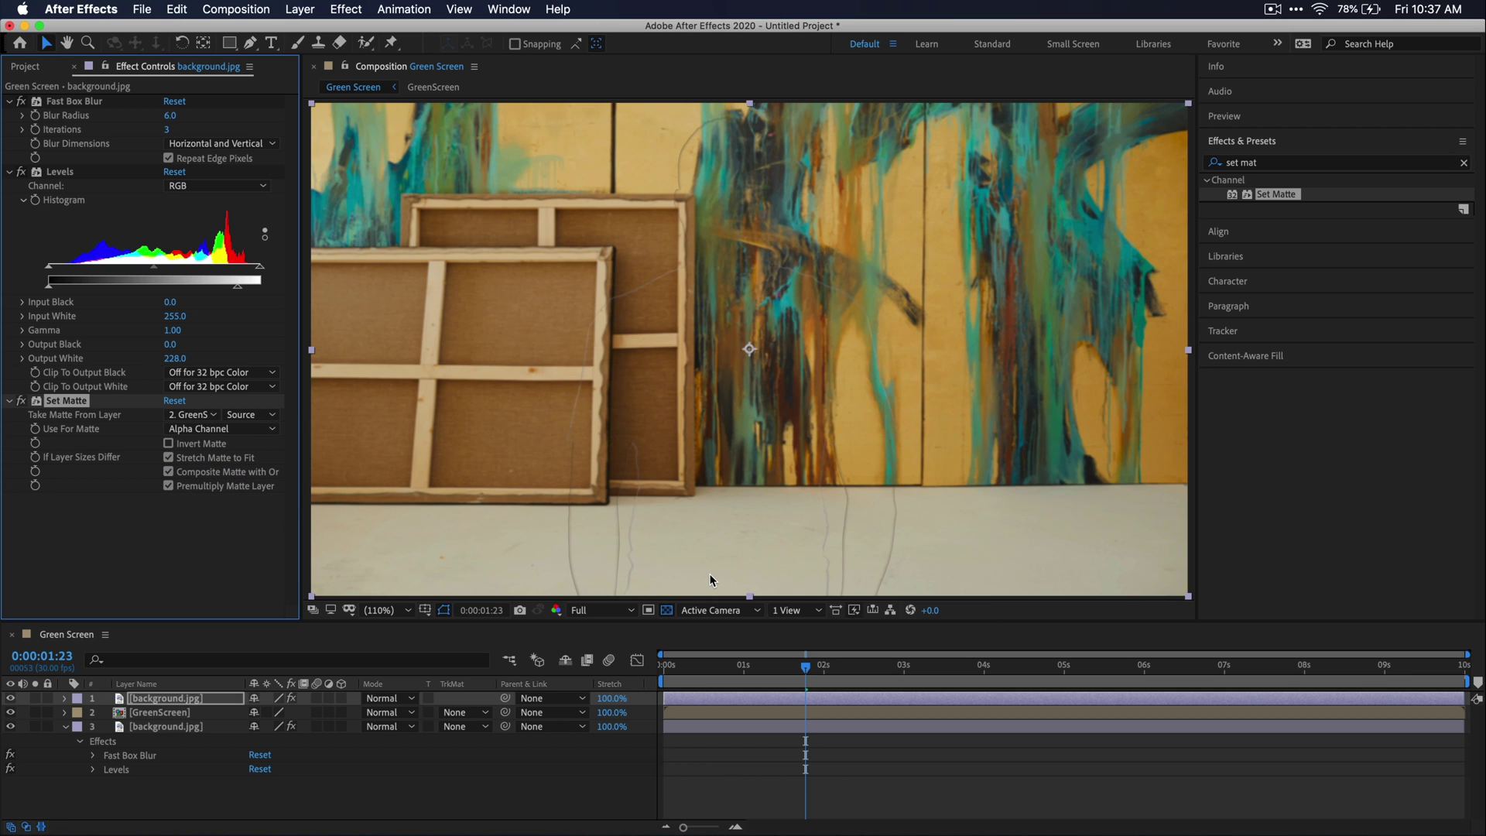
click(36, 699)
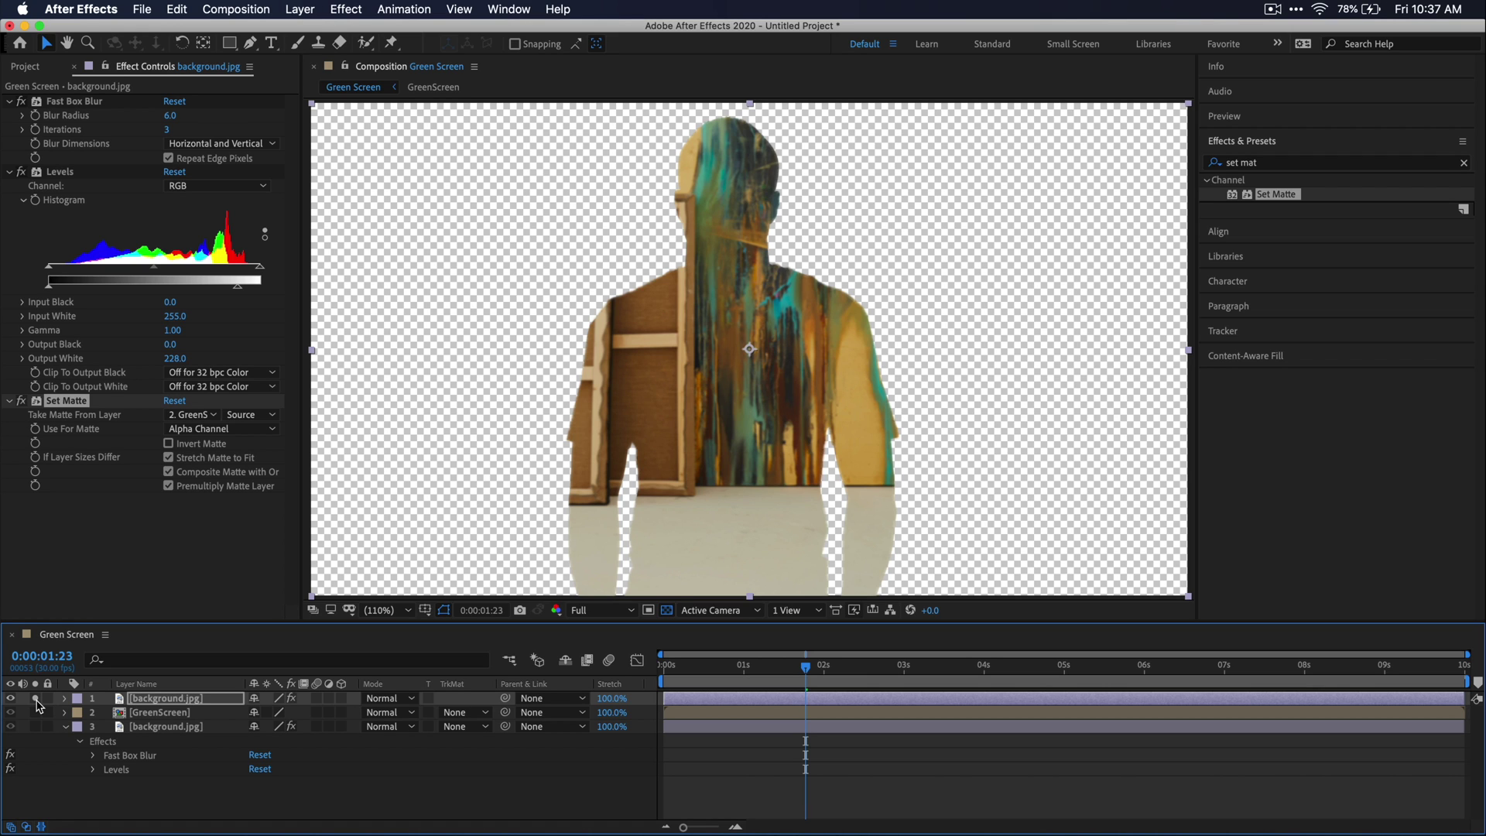
- Add Channel Blur to the top background copy with Alpha Blurriness 65
click(1241, 163)
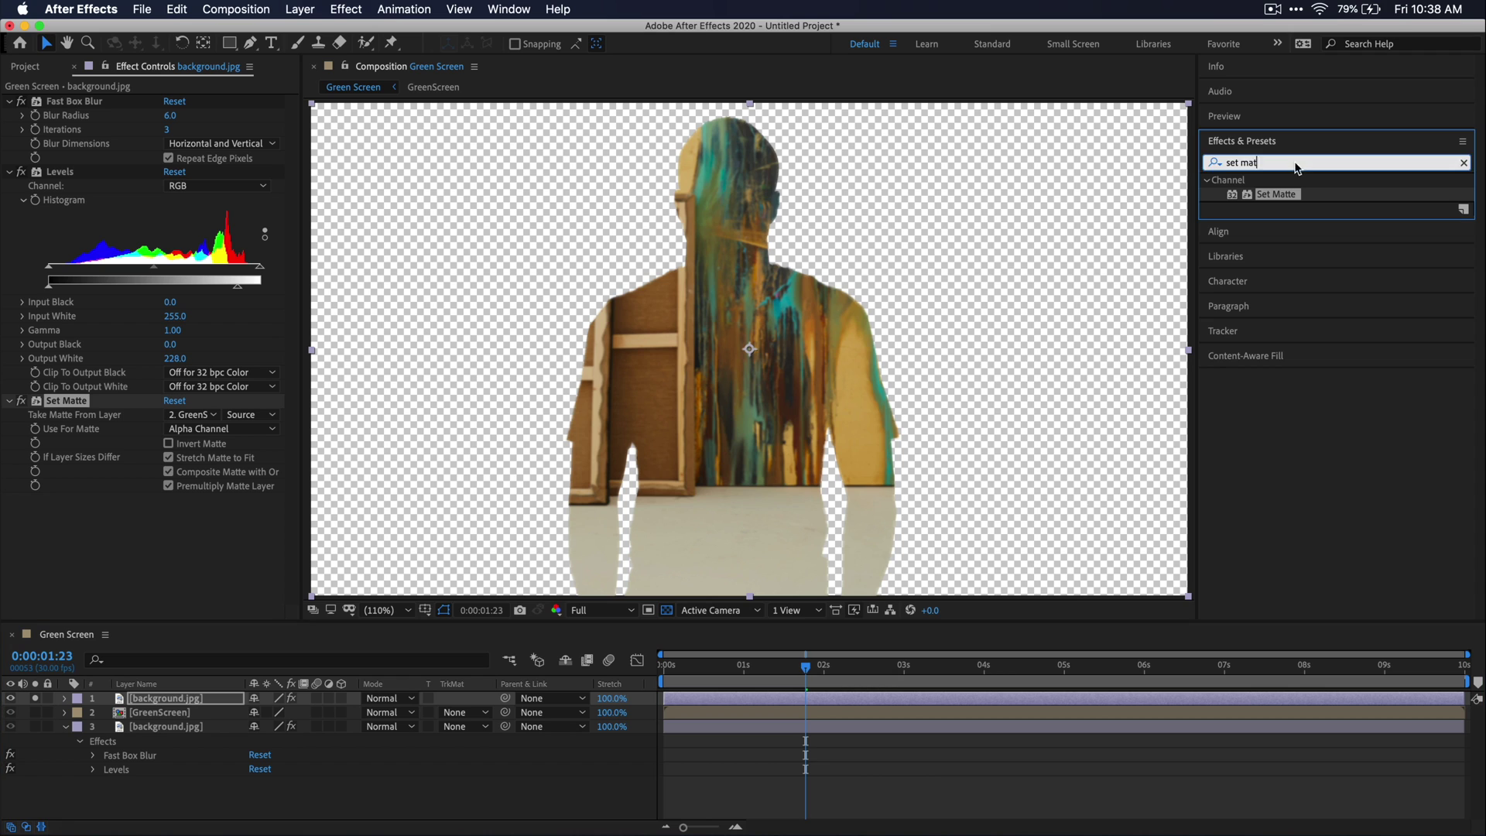
text(channel)
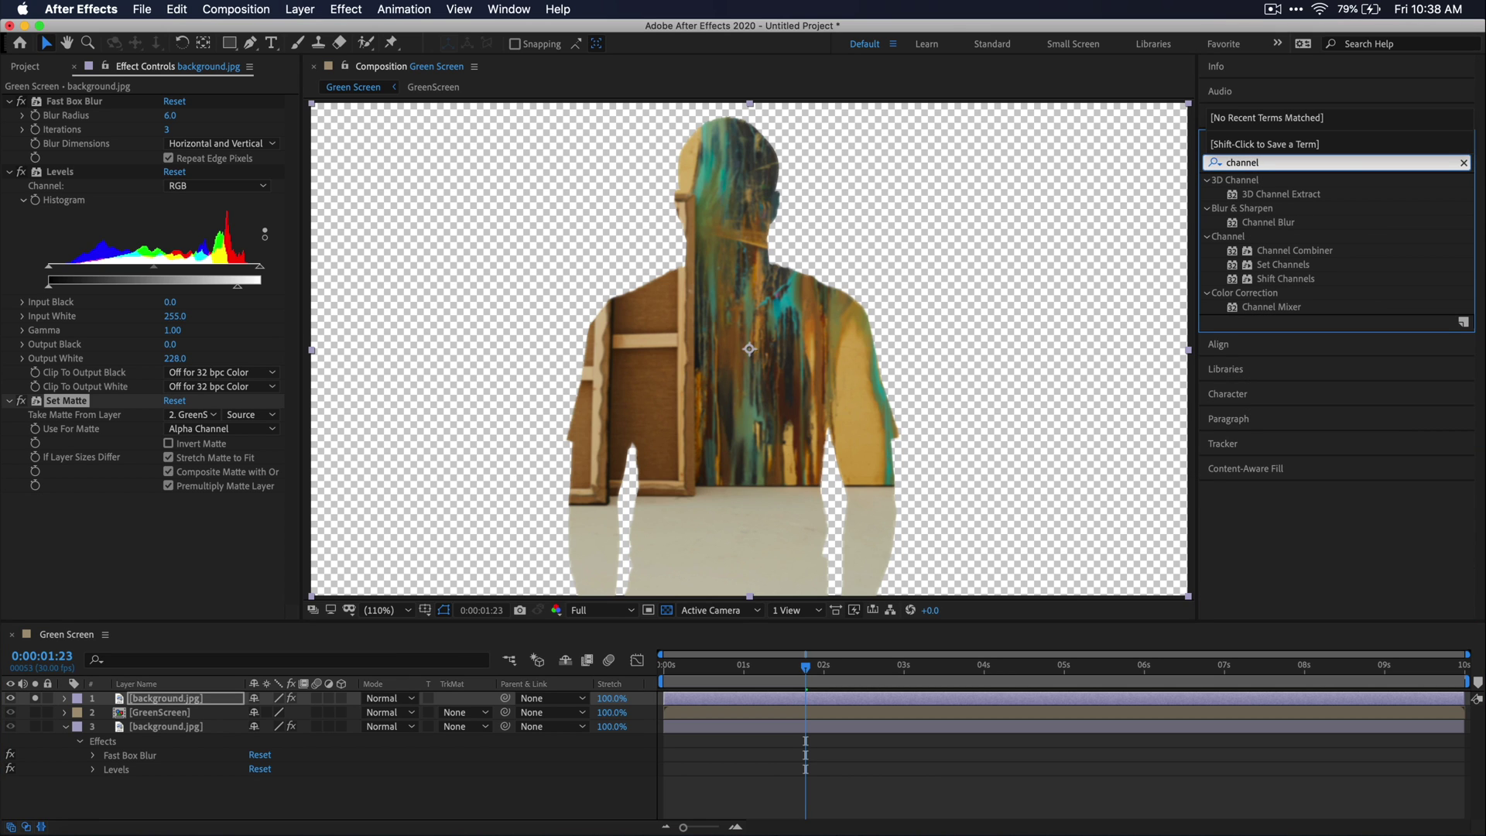
drag(1275, 223, 194, 707)
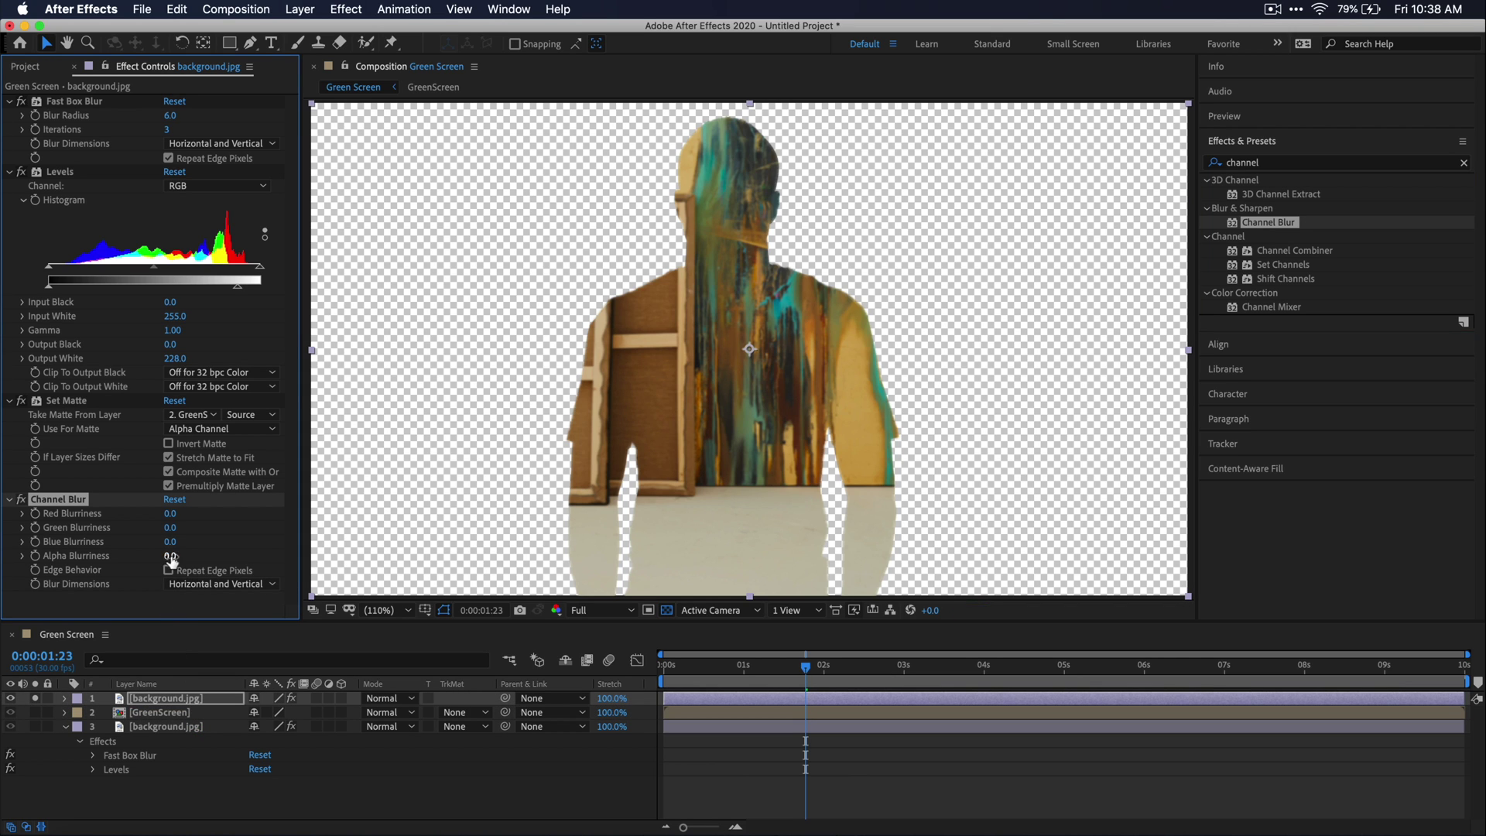
drag(178, 555, 225, 559)
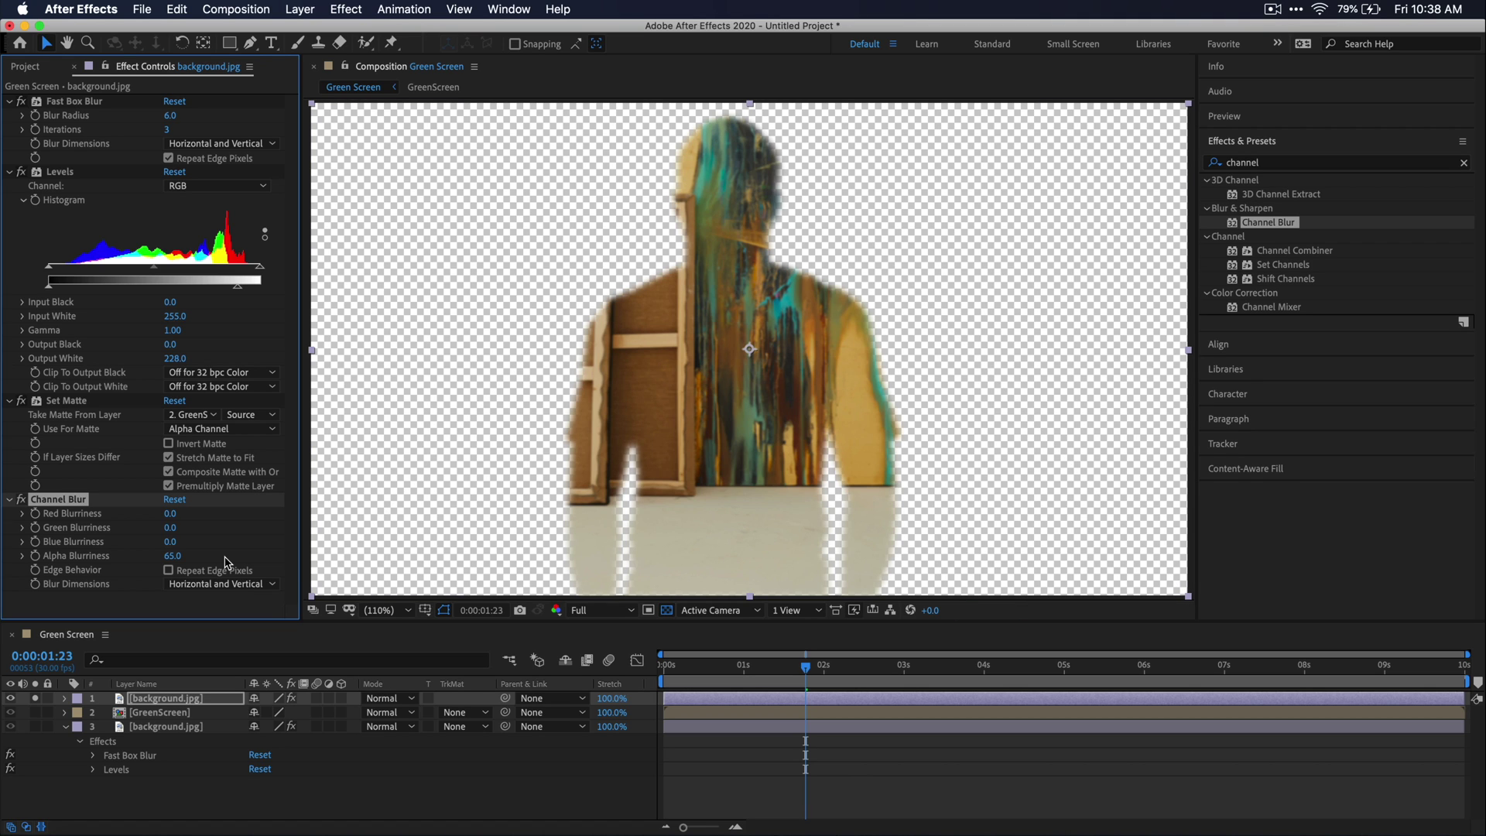
click(85, 401)
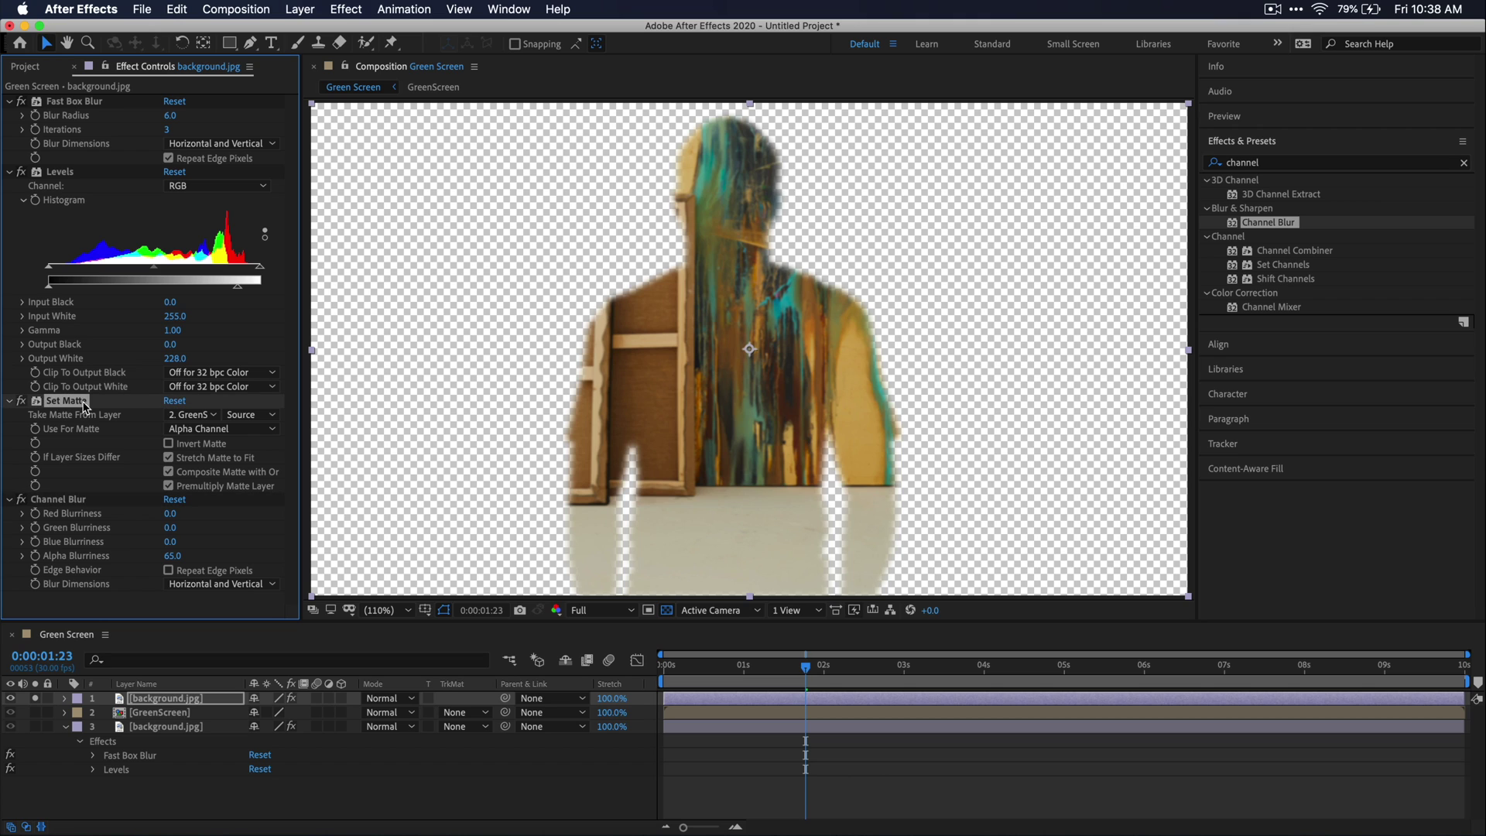
- Duplicate Set Matte below Channel Blur and invert the first Set Matte's matte
key(super+d)
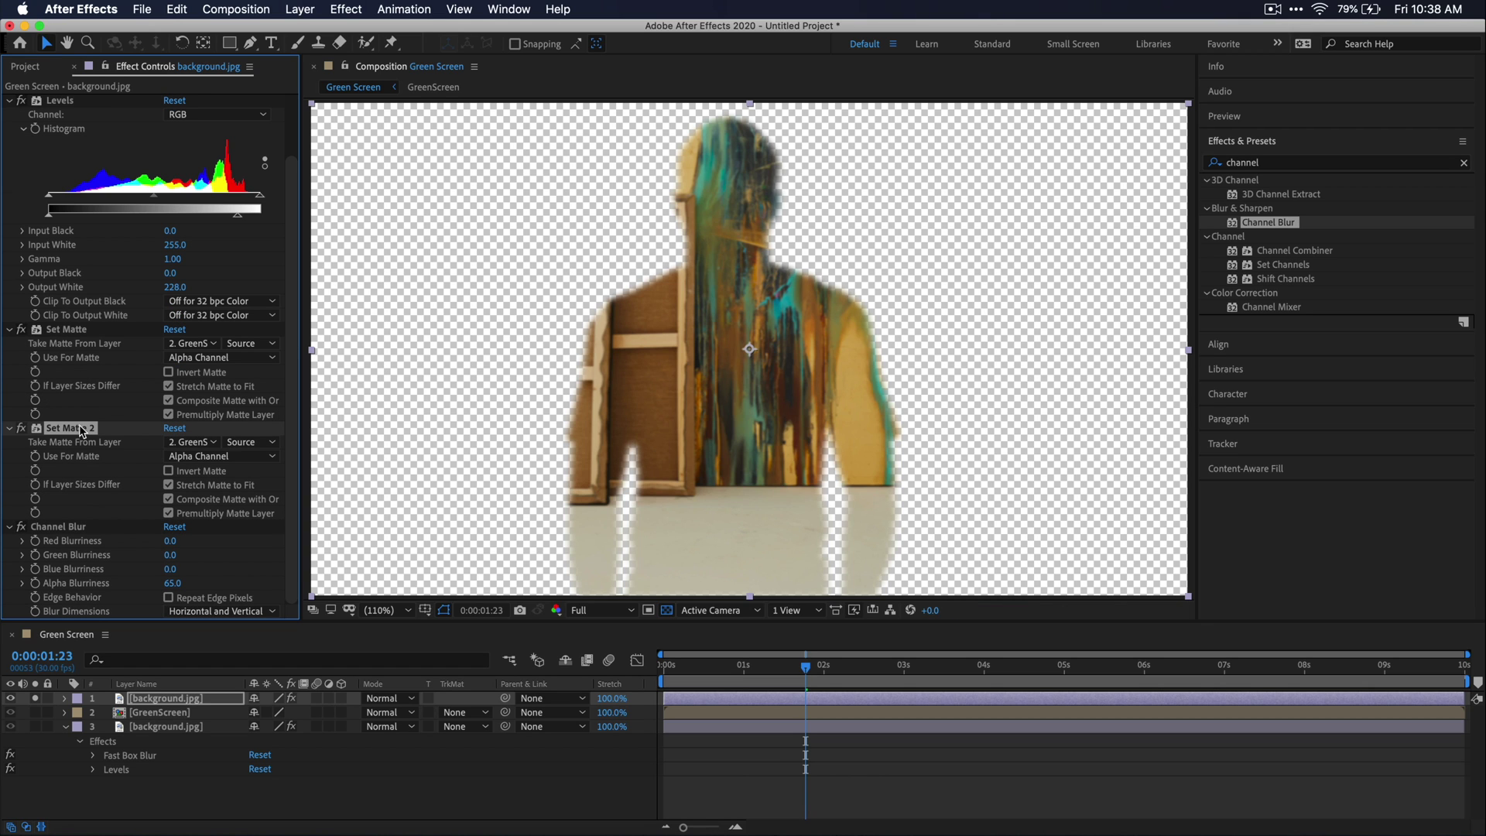
drag(80, 437, 93, 605)
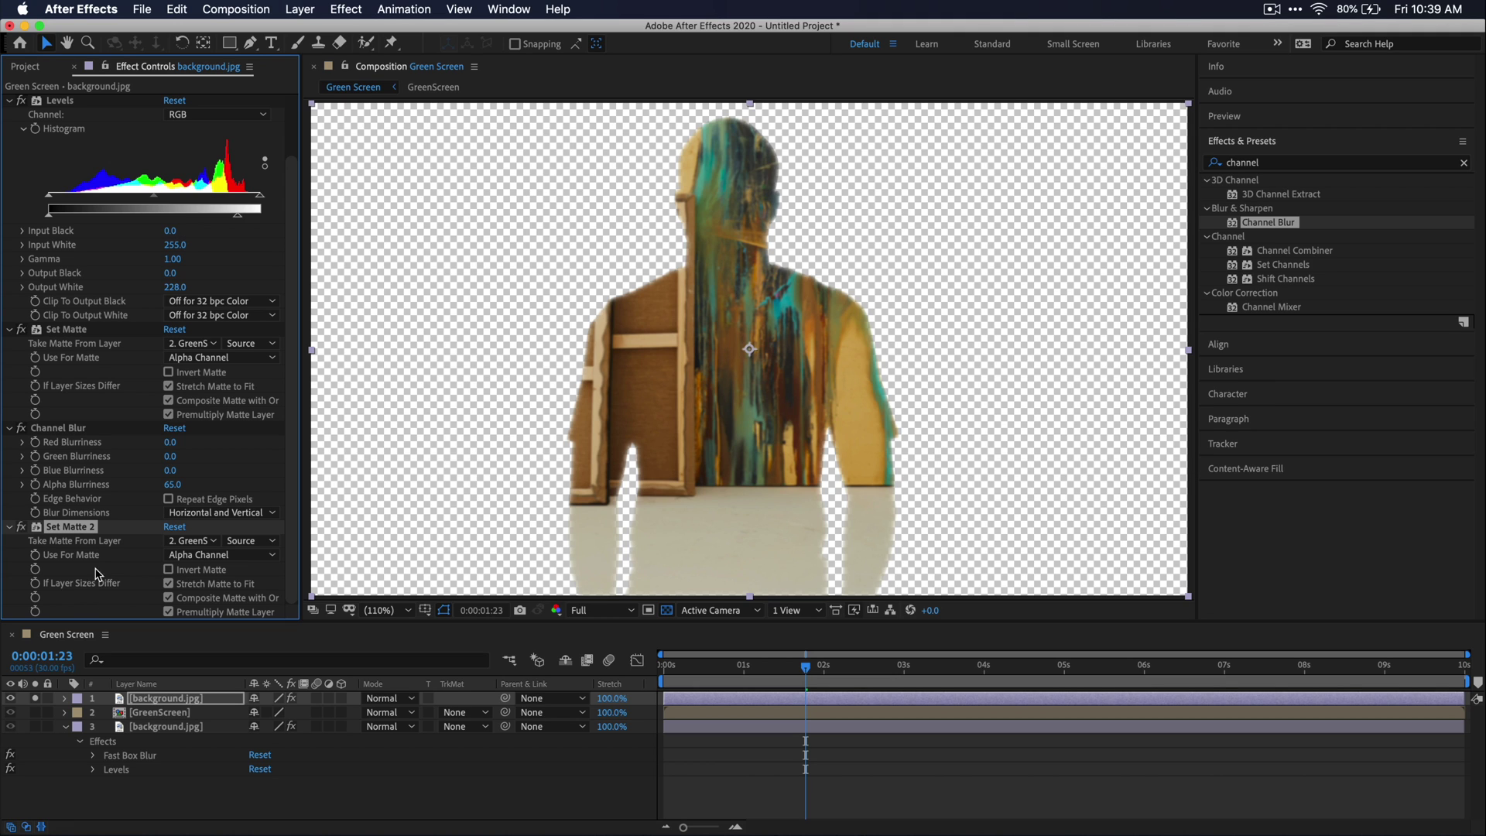
click(169, 373)
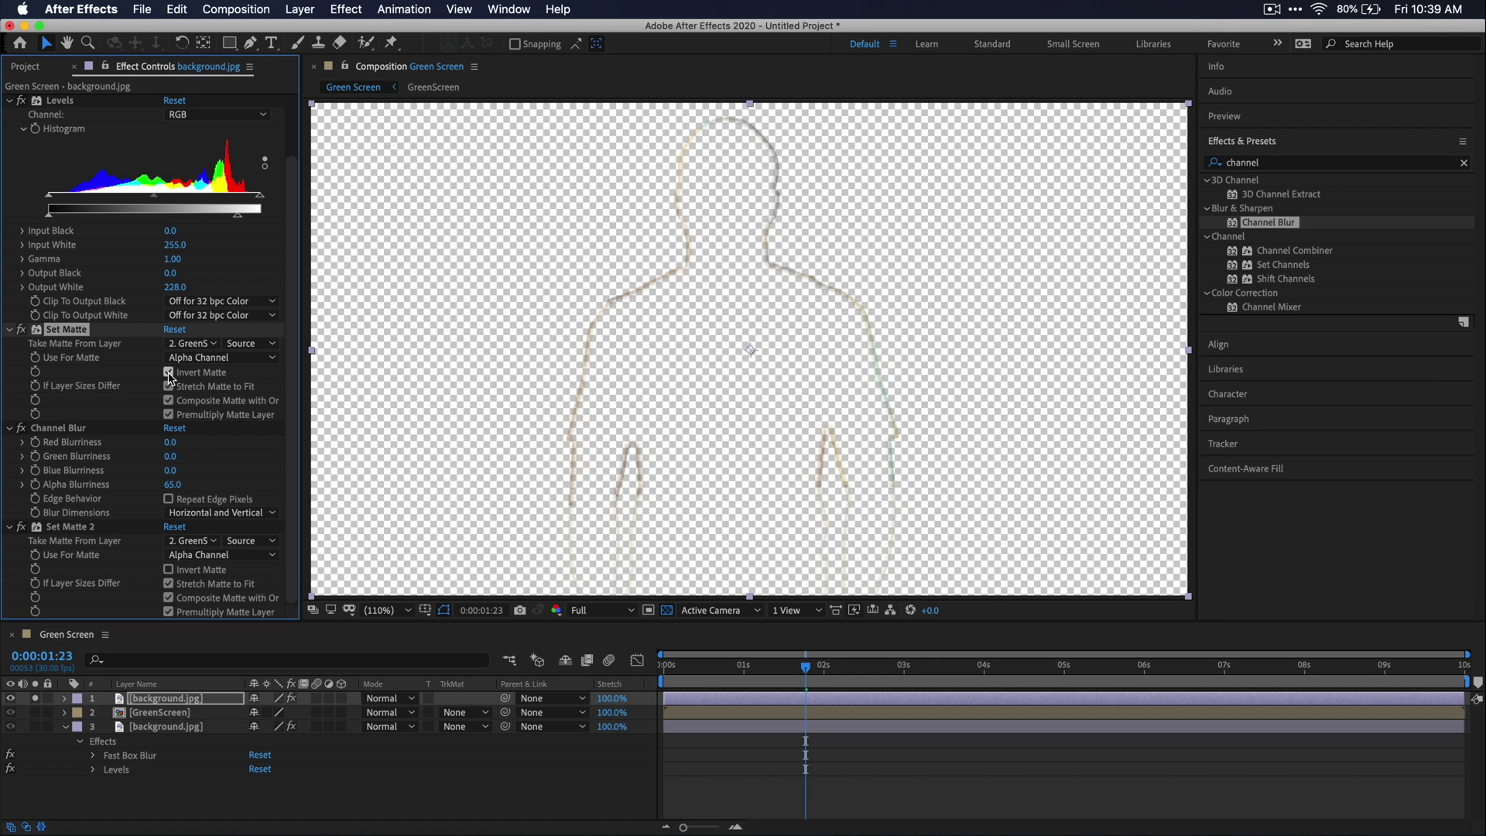
- Raise the background copy's Blur Radius to 55 and Alpha Blurriness to 78
scroll(170, 377, up, 3)
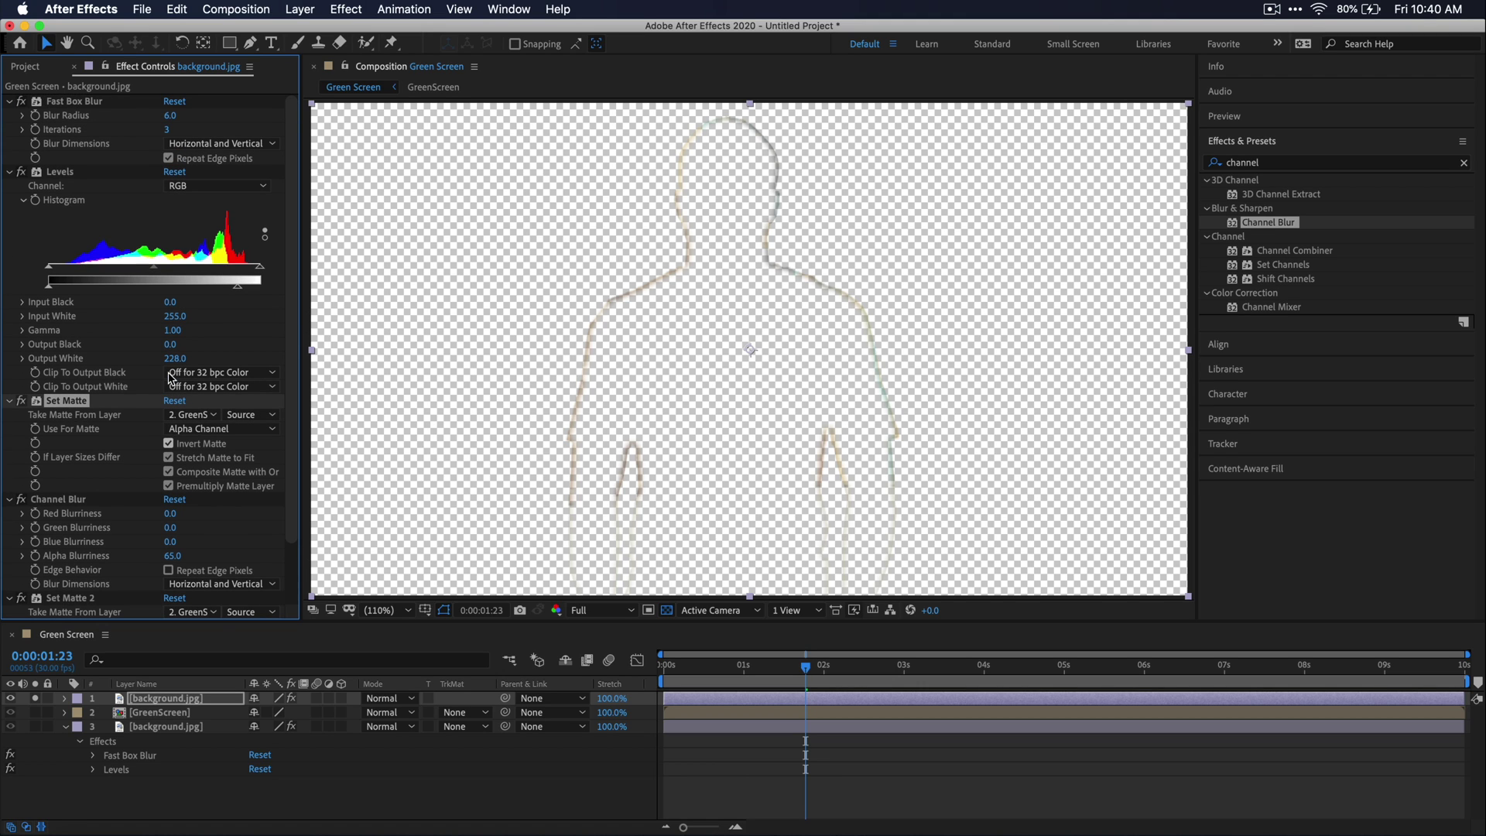
drag(170, 115, 218, 124)
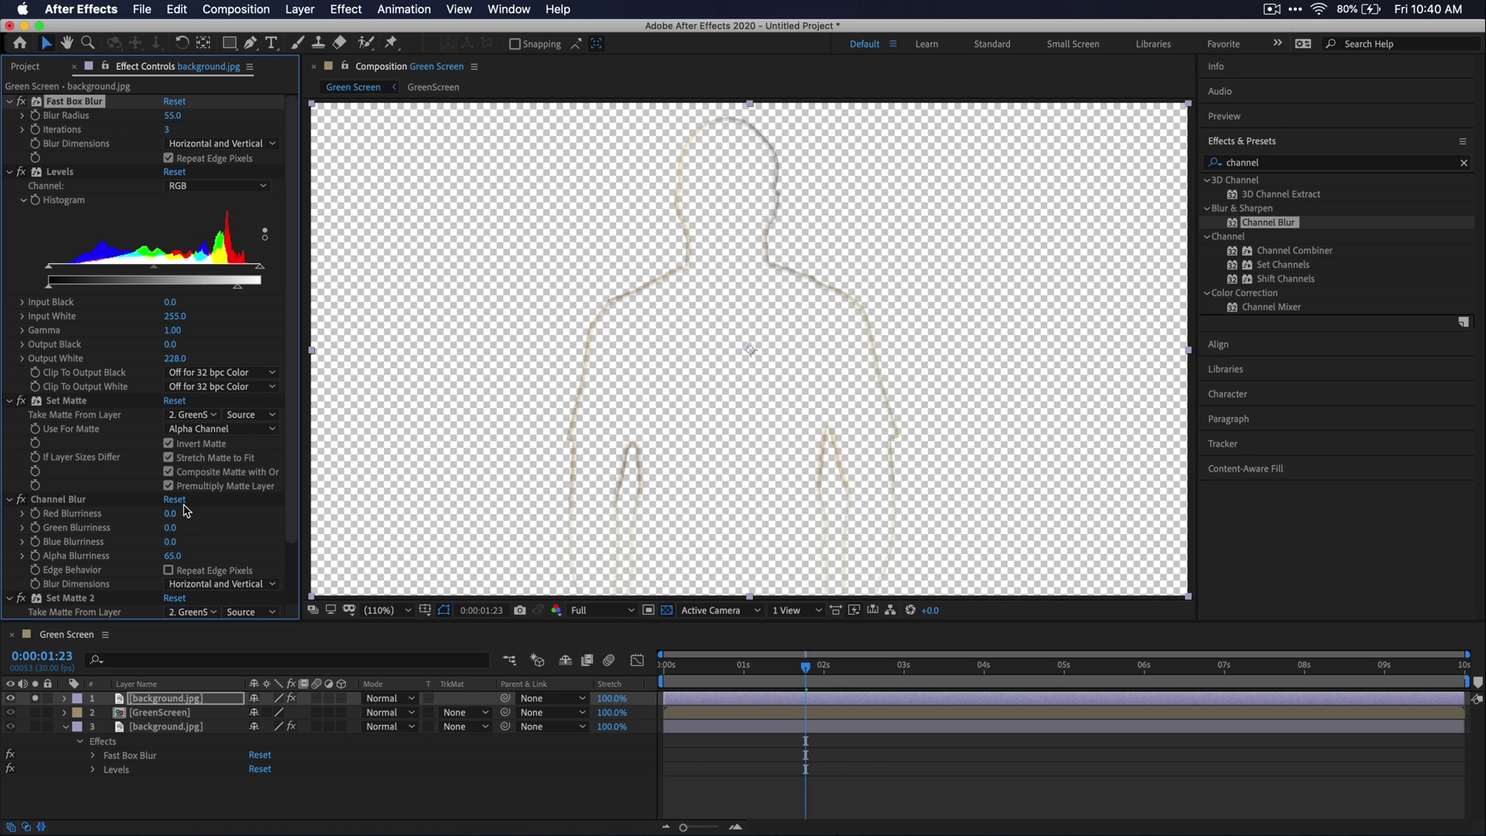
drag(172, 554, 184, 557)
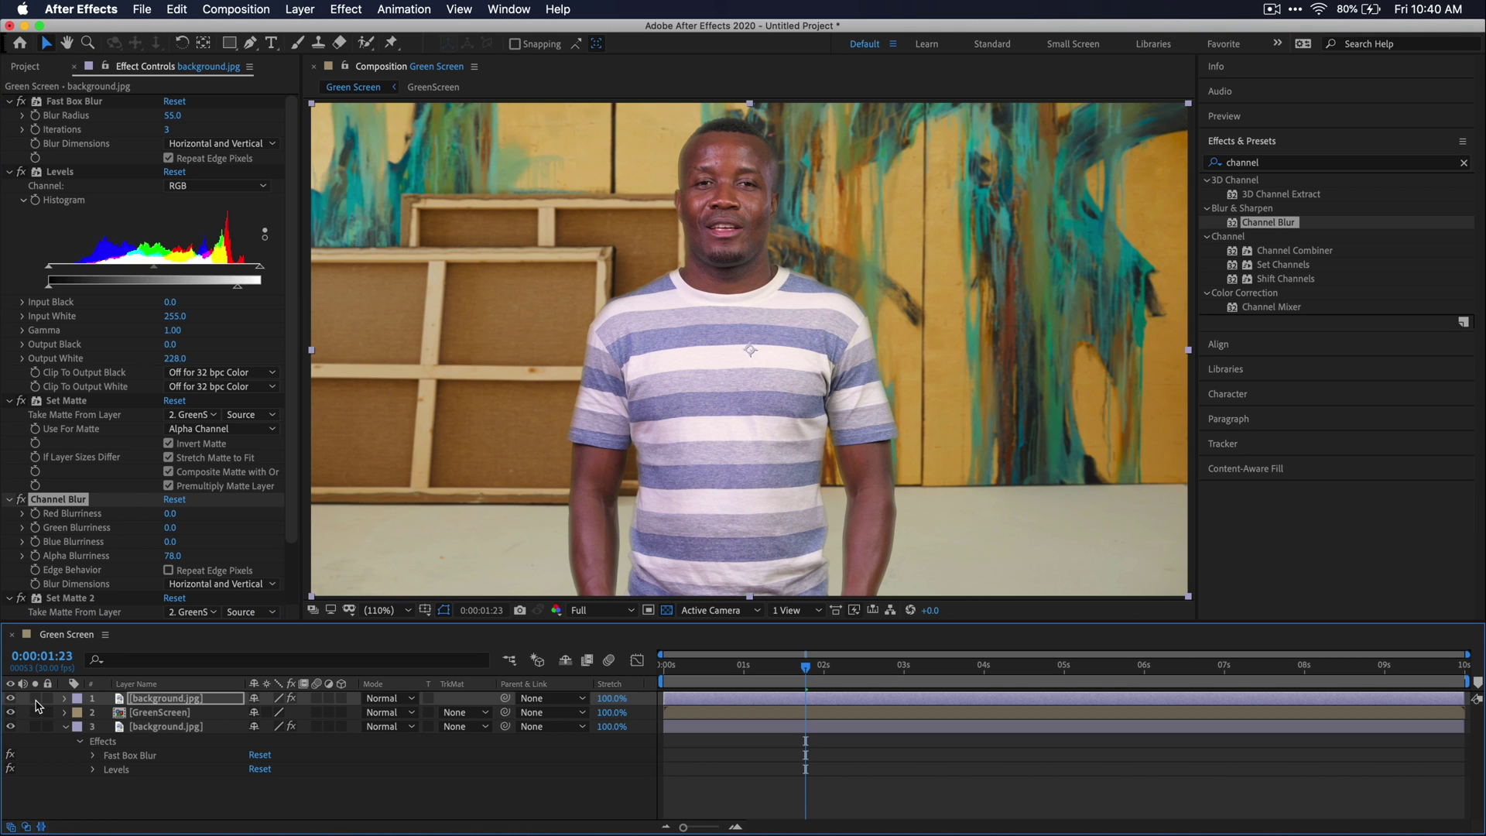
- Set the top layer's blend mode to Screen and its Opacity to 43%
click(390, 699)
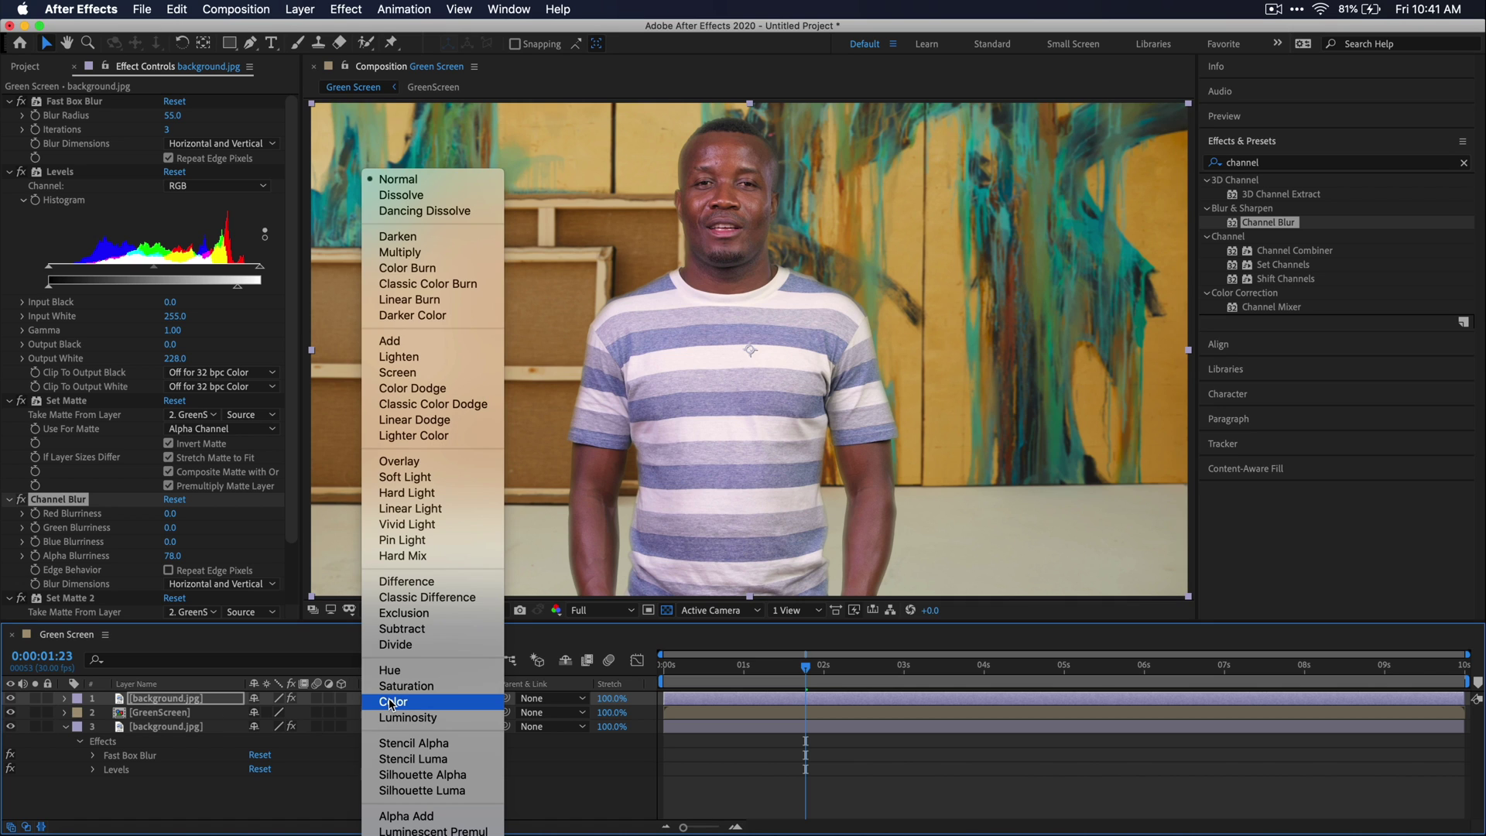
click(433, 372)
key(t)
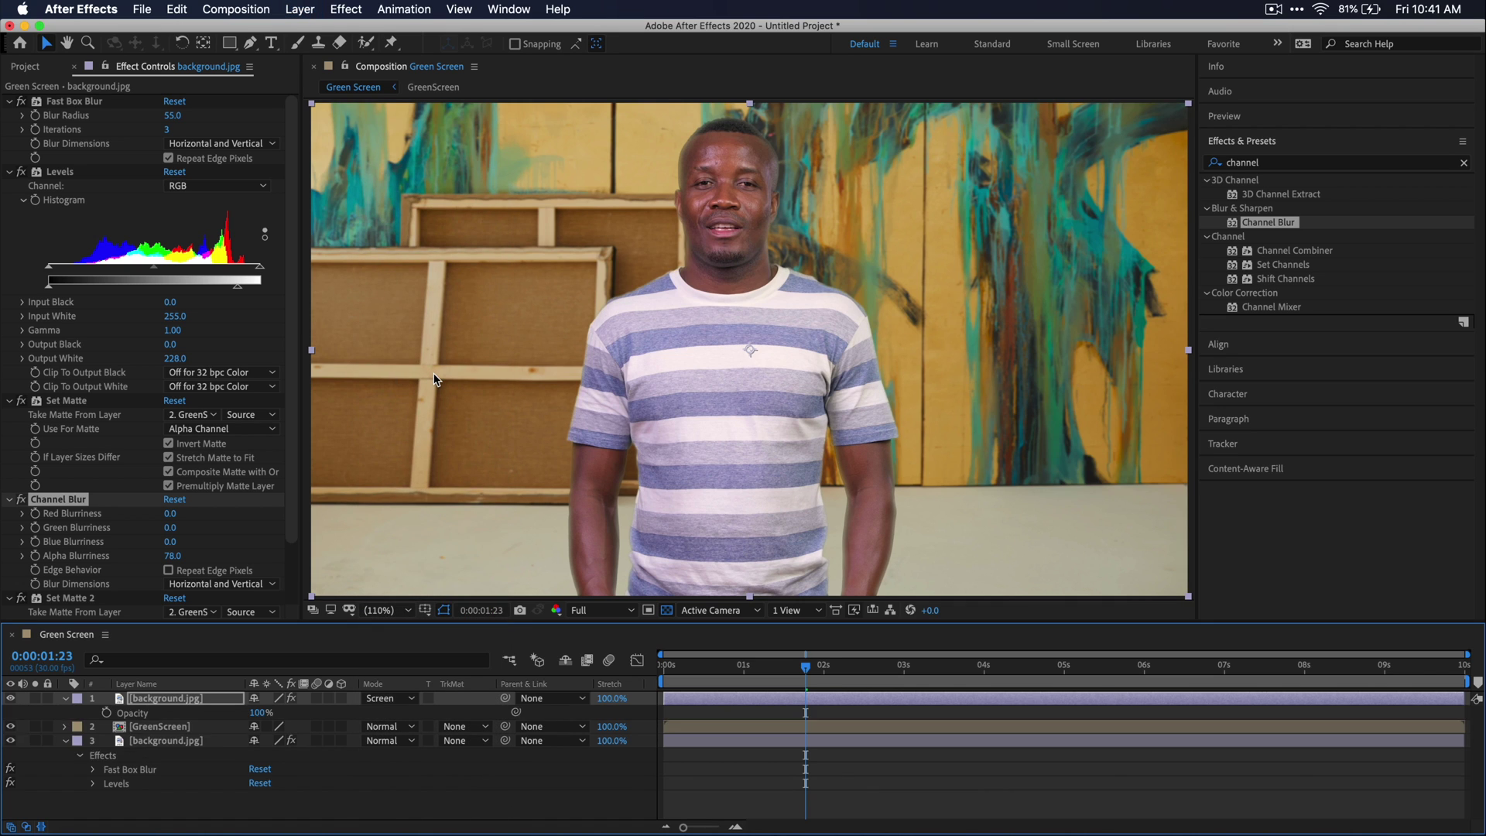
drag(249, 721, 235, 735)
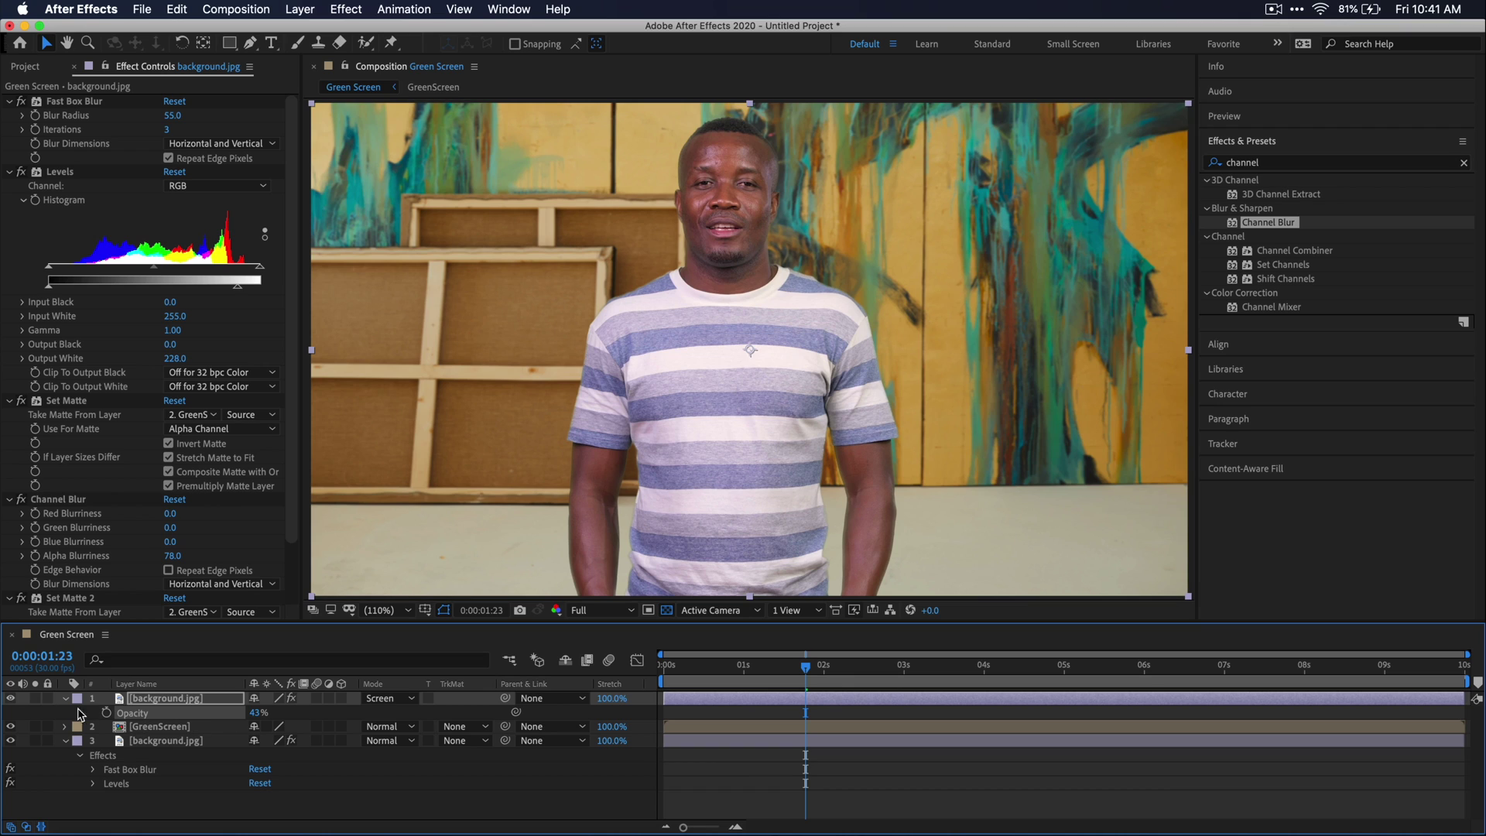
- Toggle the light-wrap layer's visibility to compare before and after
click(11, 700)
click(11, 699)
click(11, 699)
click(10, 699)
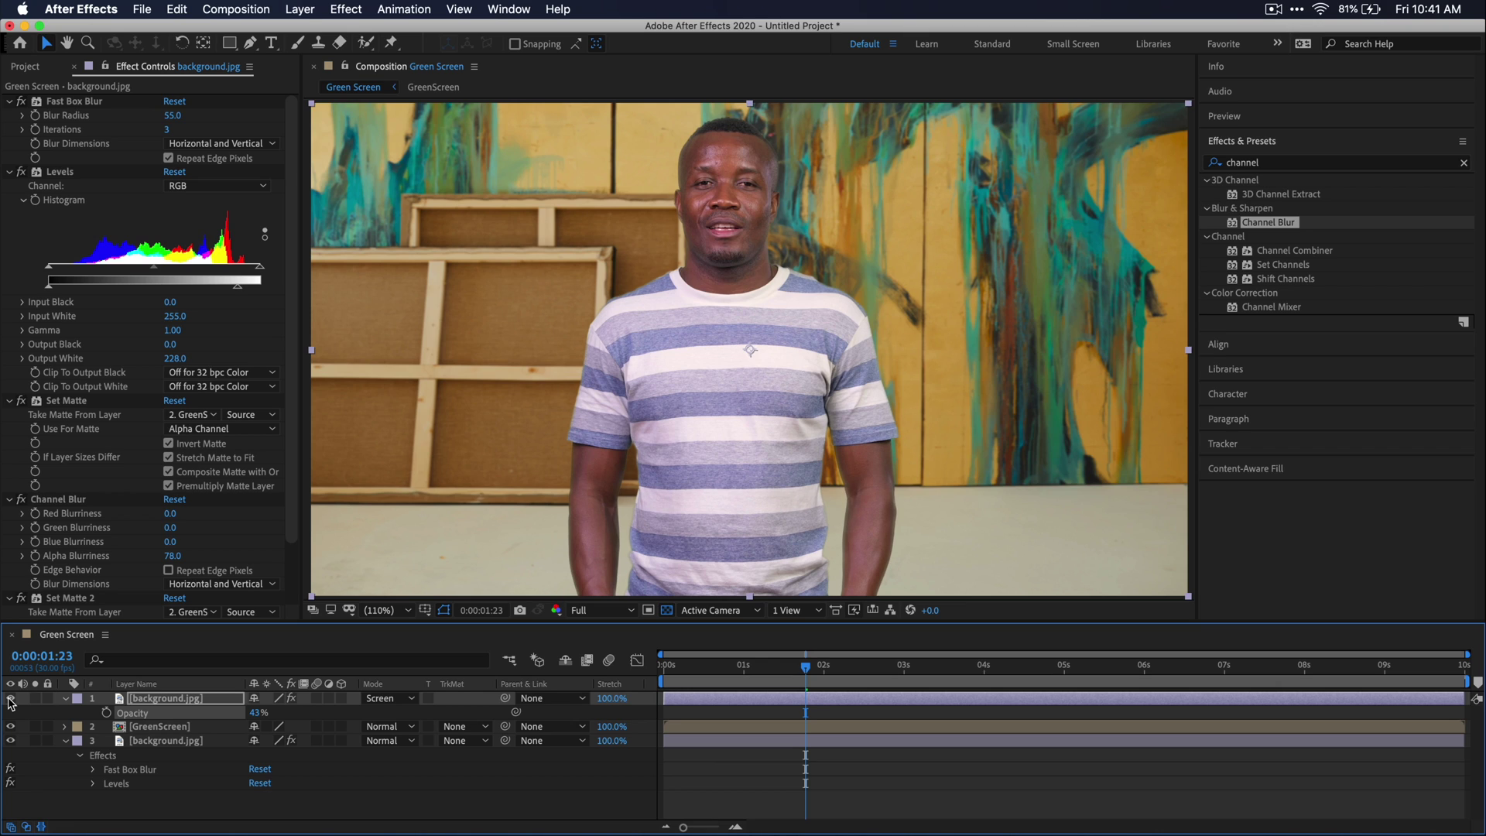